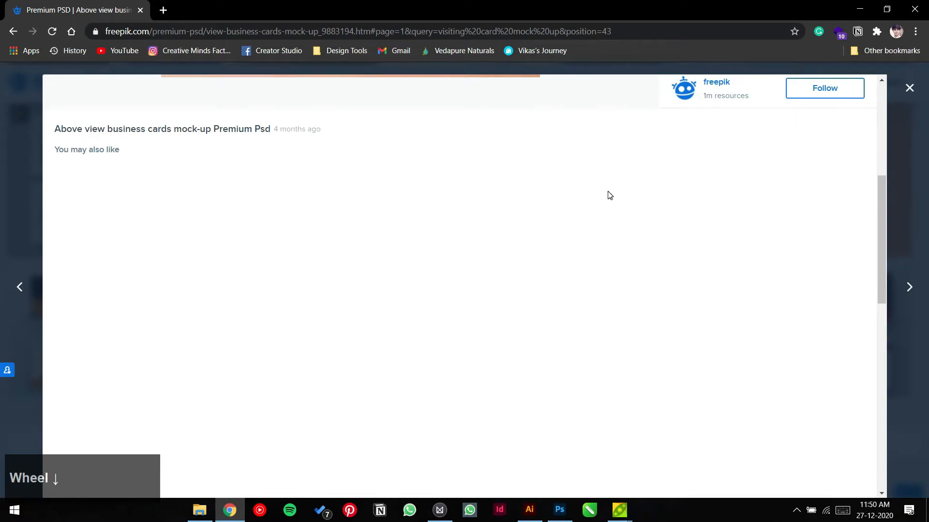
Step: Show the Actions panel with the Mockup-5.psd business card mockup open in Photoshop
key(F9)
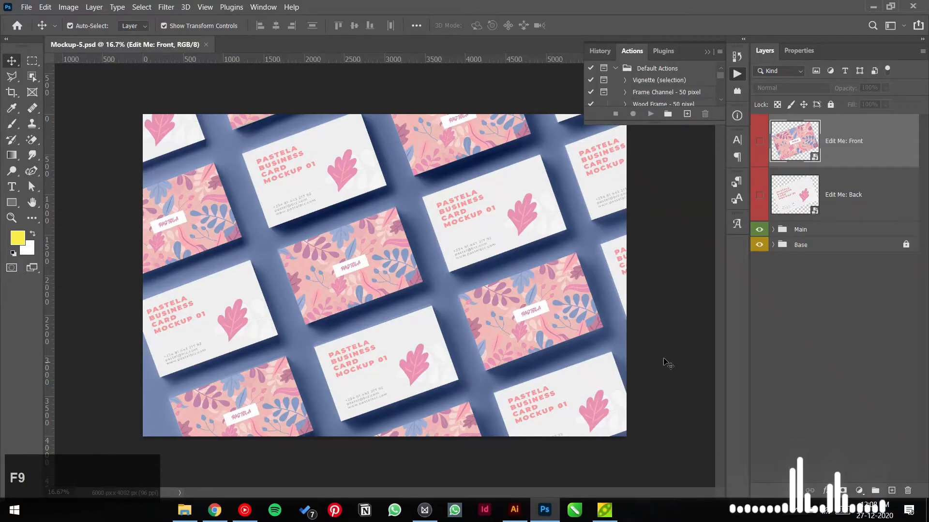
click(664, 359)
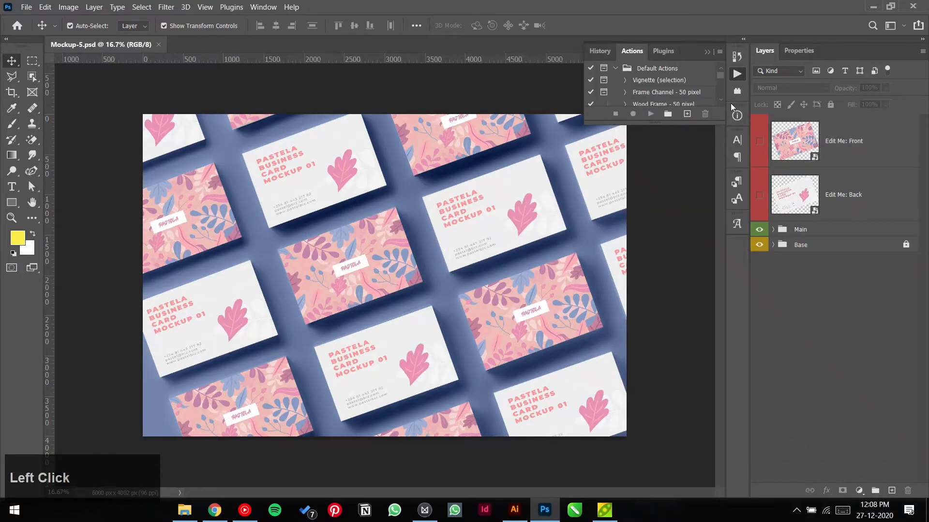
Step: Open the Edit Me: Front smart object and group its four card layers into Group 1
click(707, 51)
click(675, 151)
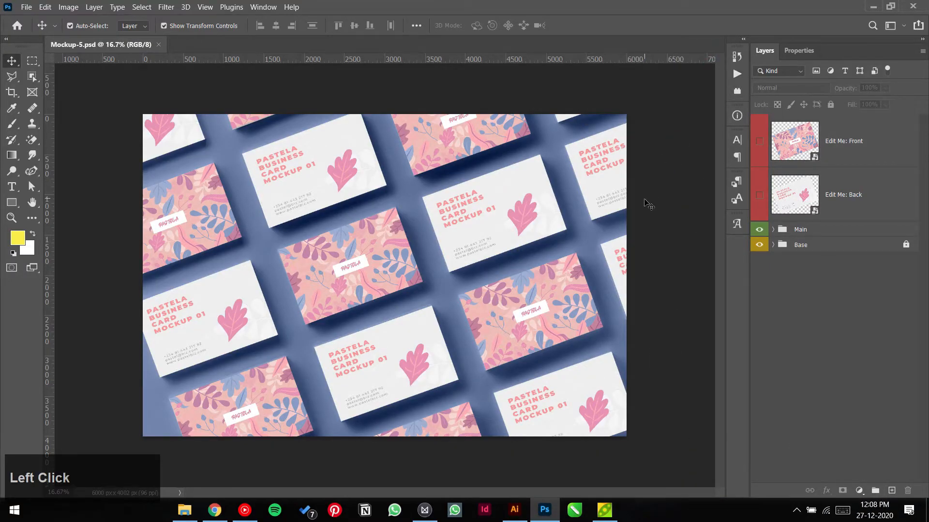
key(ctrl+0)
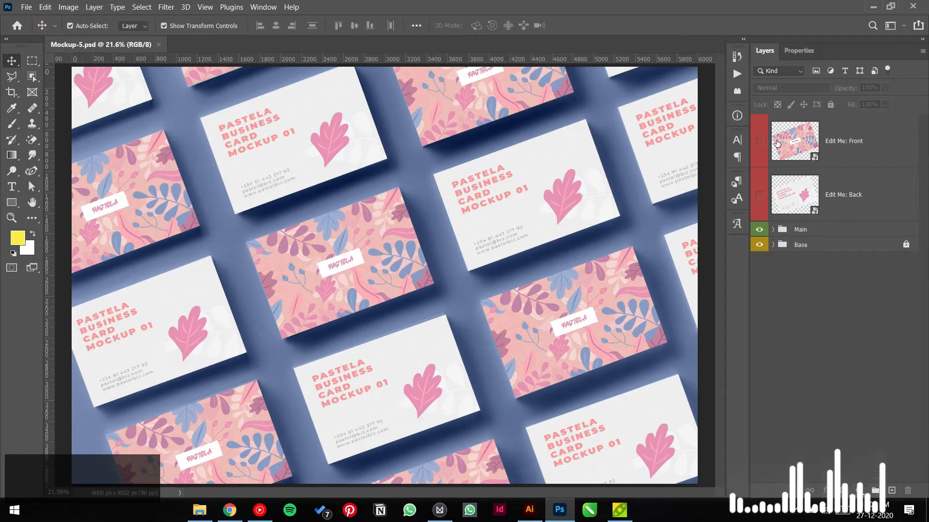
click(792, 145)
double_click(793, 145)
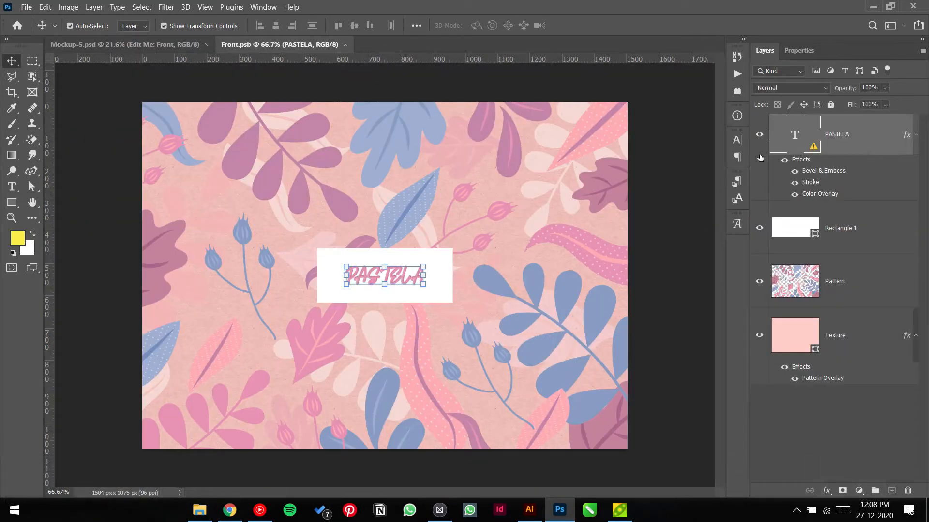
shift+click(854, 342)
key(ctrl+g)
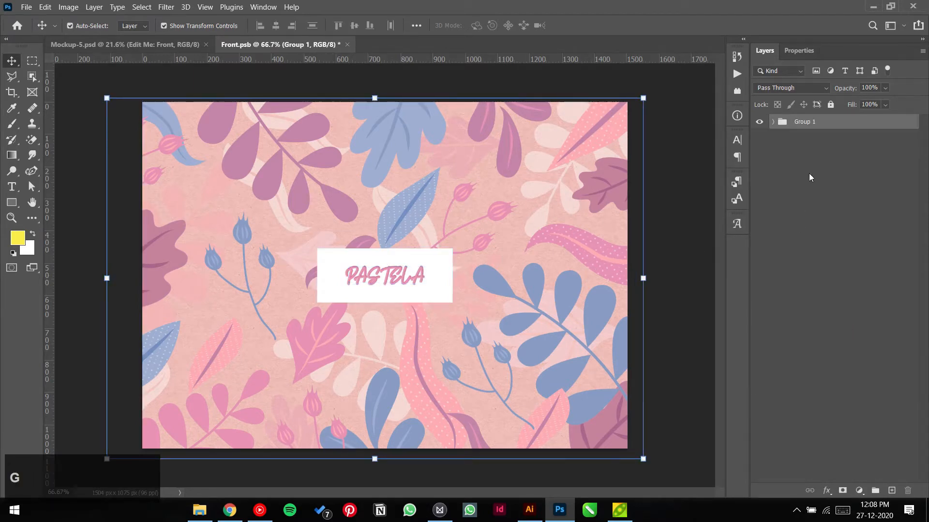
Step: Duplicate the pink Texture layer and move the copy above Group 1
click(773, 124)
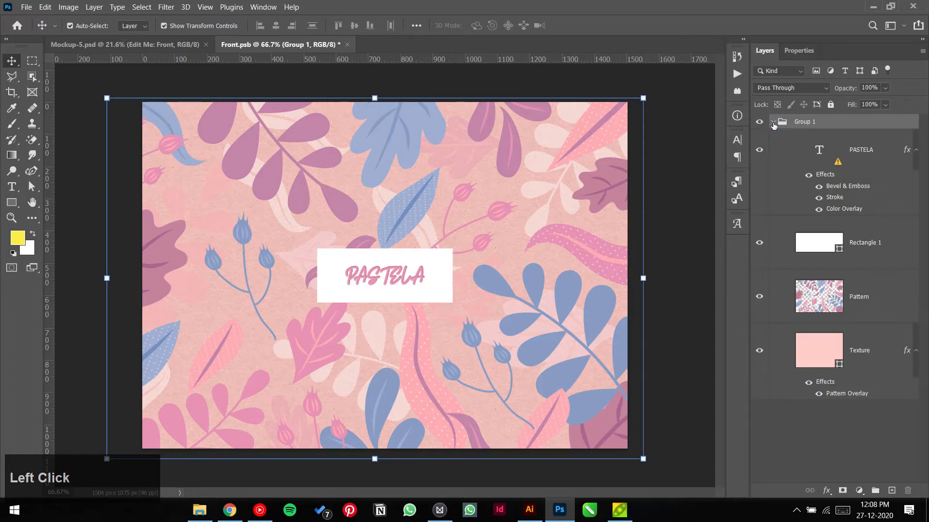
click(823, 353)
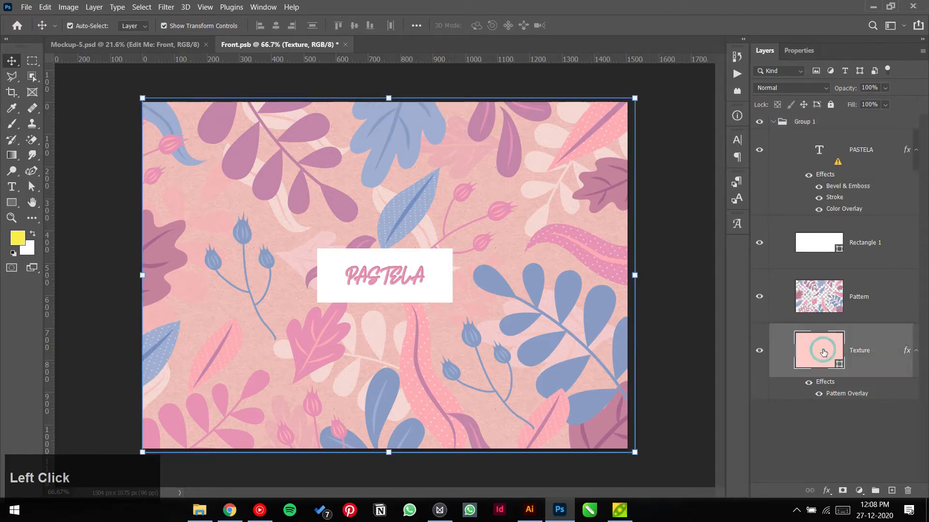
key(ctrl+j)
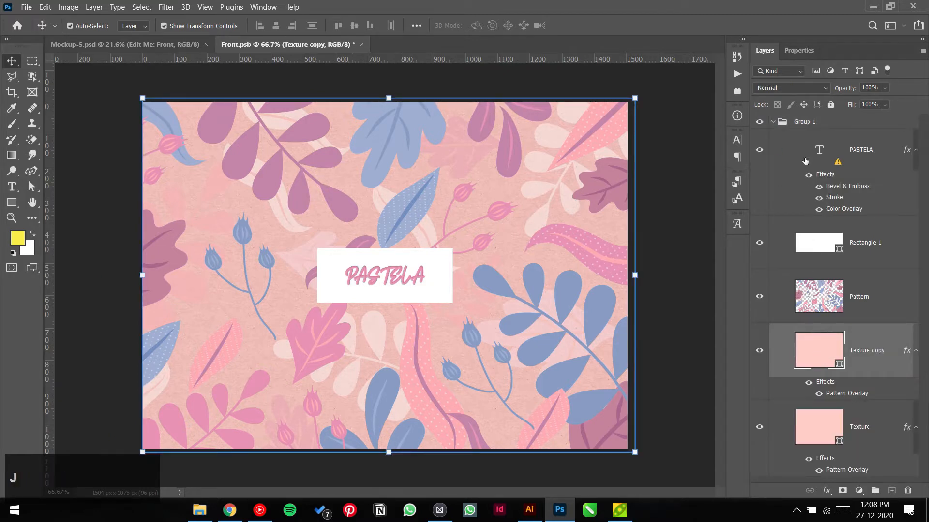
drag(825, 437, 840, 115)
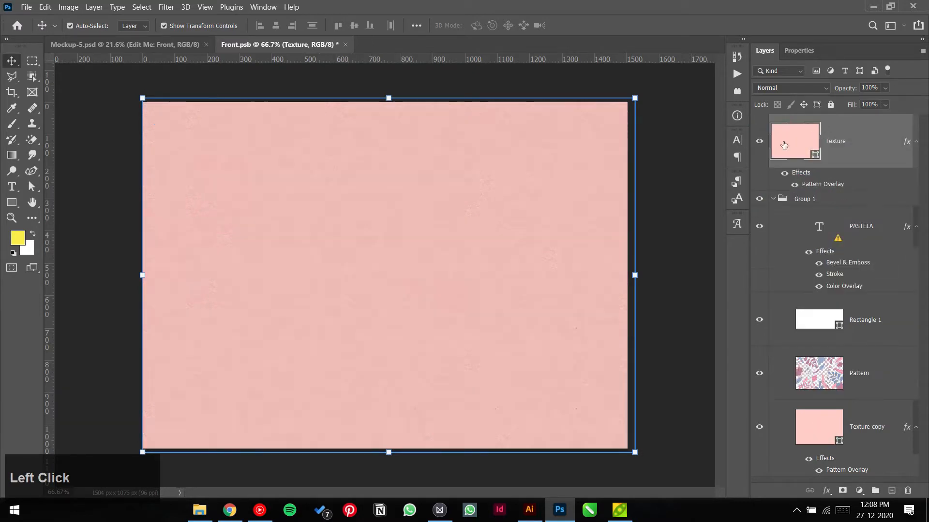
click(773, 199)
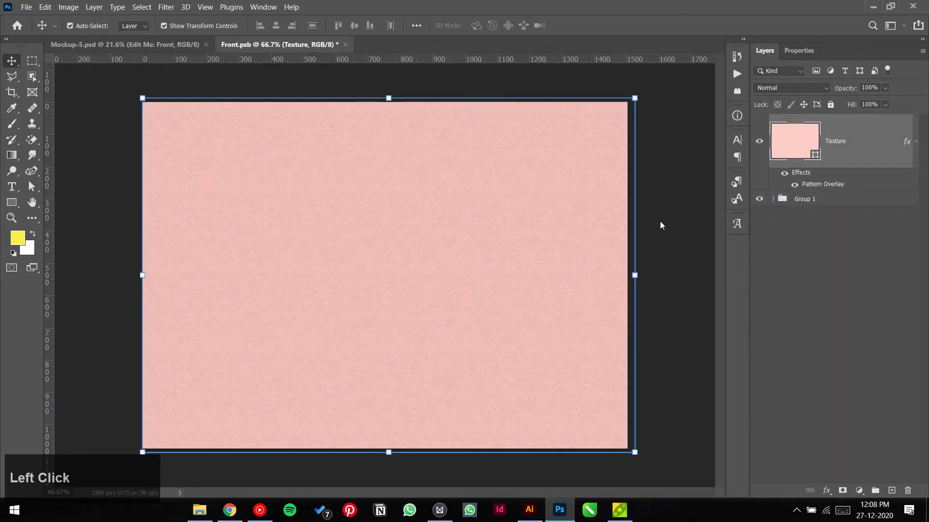
click(678, 199)
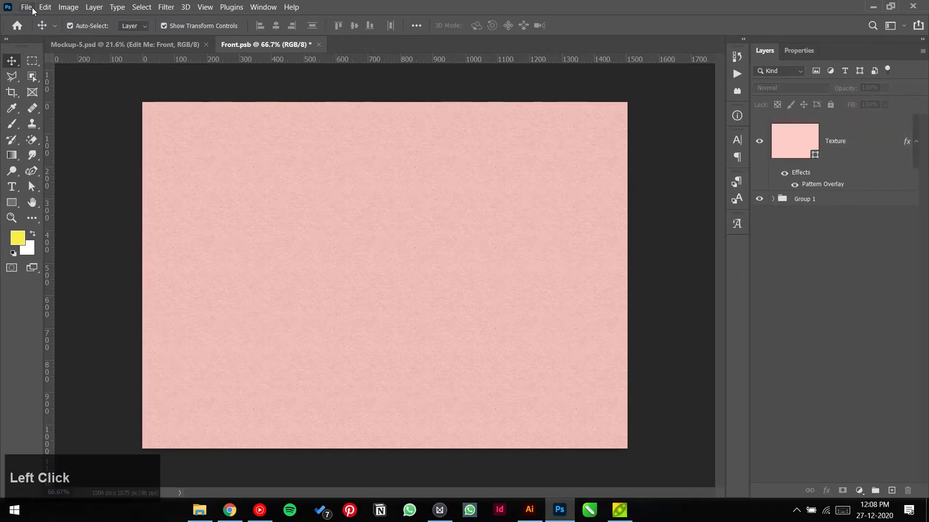
Step: Place Logo__Logo for ligh Bg.eps embedded and scale it to about 49%, centred
click(32, 8)
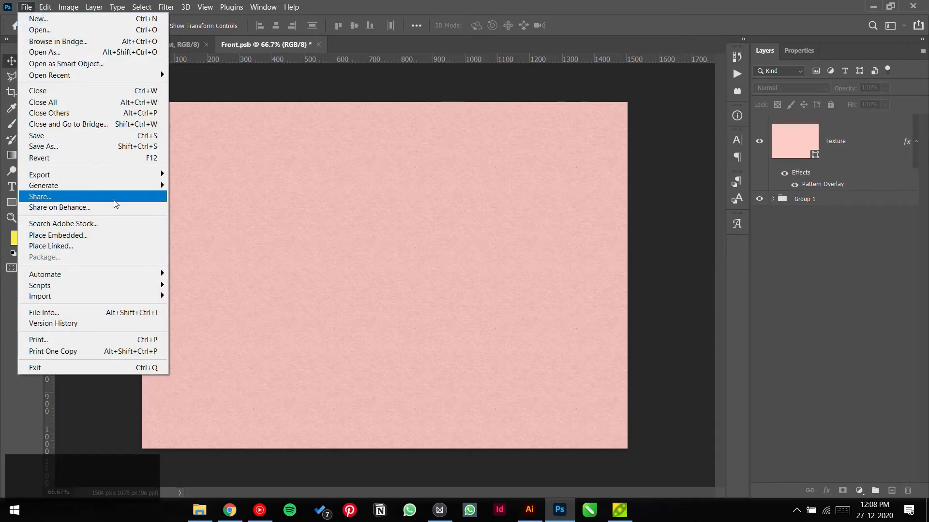
click(121, 236)
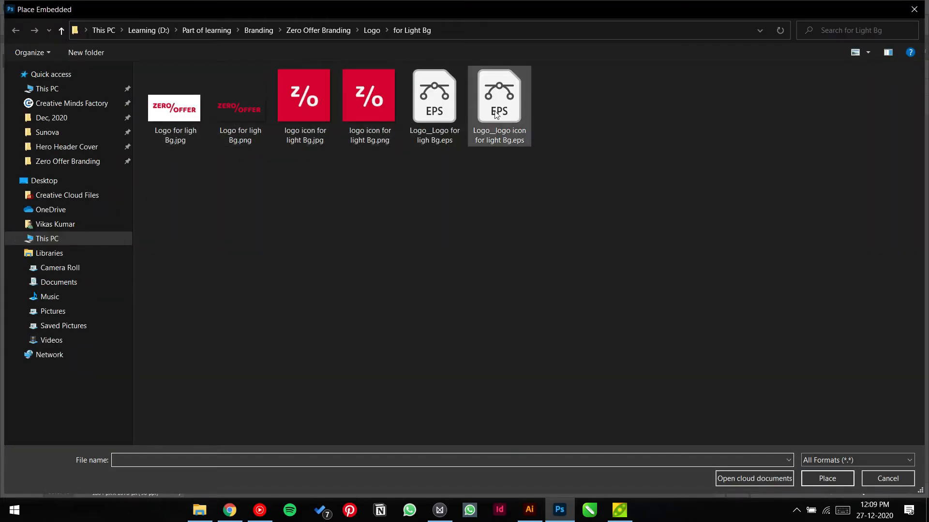
double_click(452, 103)
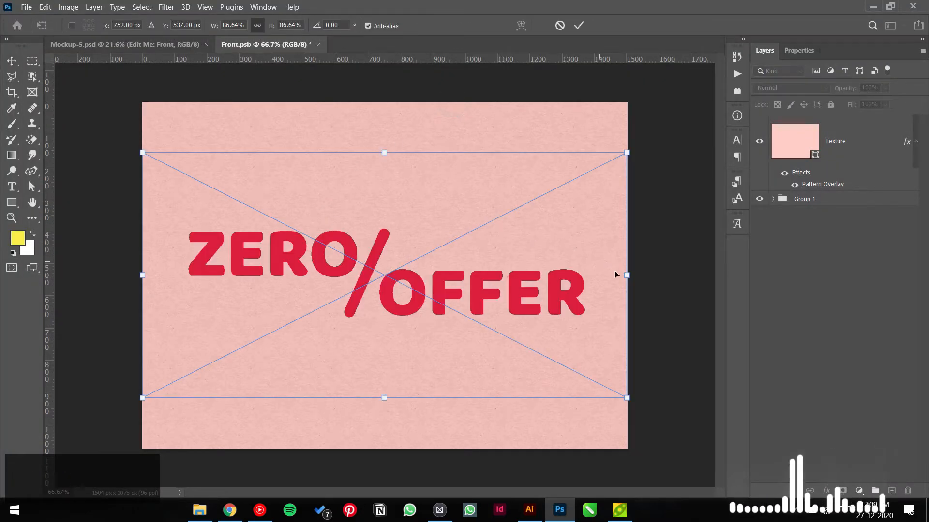
drag(626, 275, 520, 285)
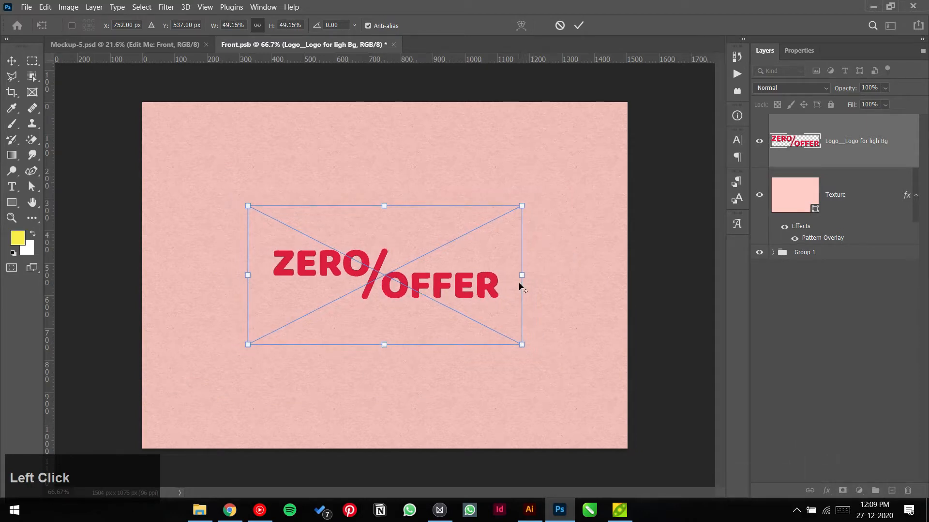
click(579, 25)
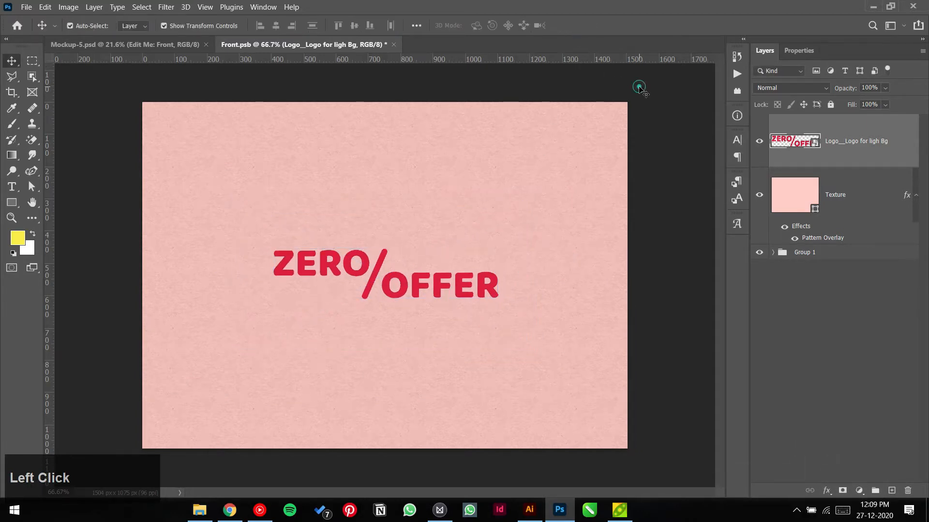
Step: Browse into the Logo > Source Files folder from the Place Embedded dialog
click(27, 7)
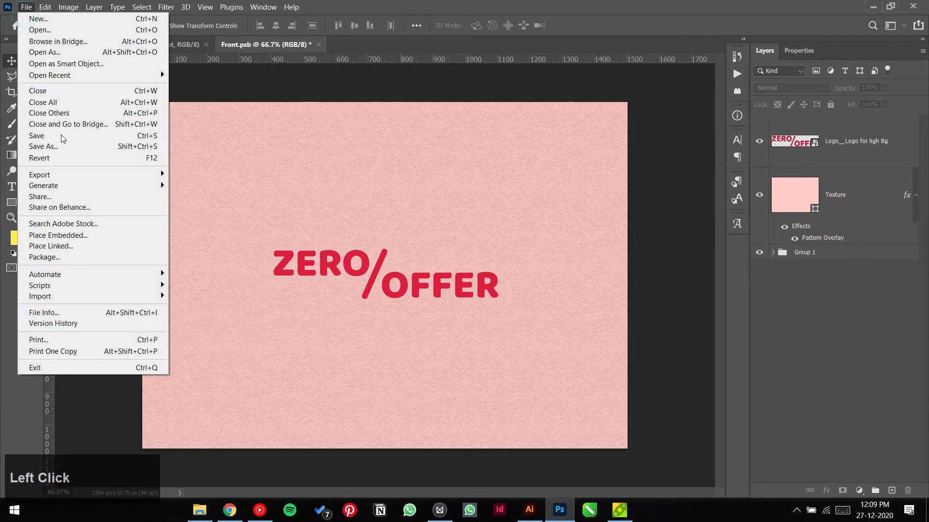
click(90, 235)
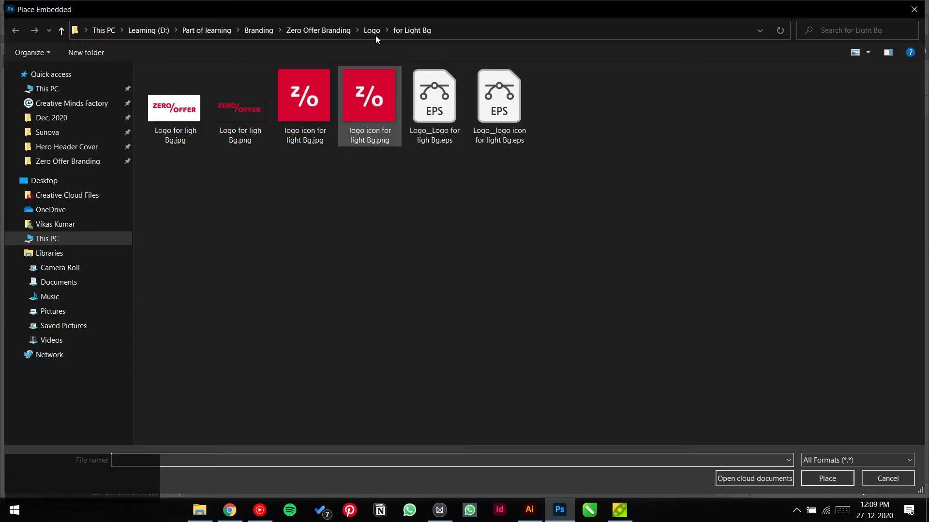
click(370, 25)
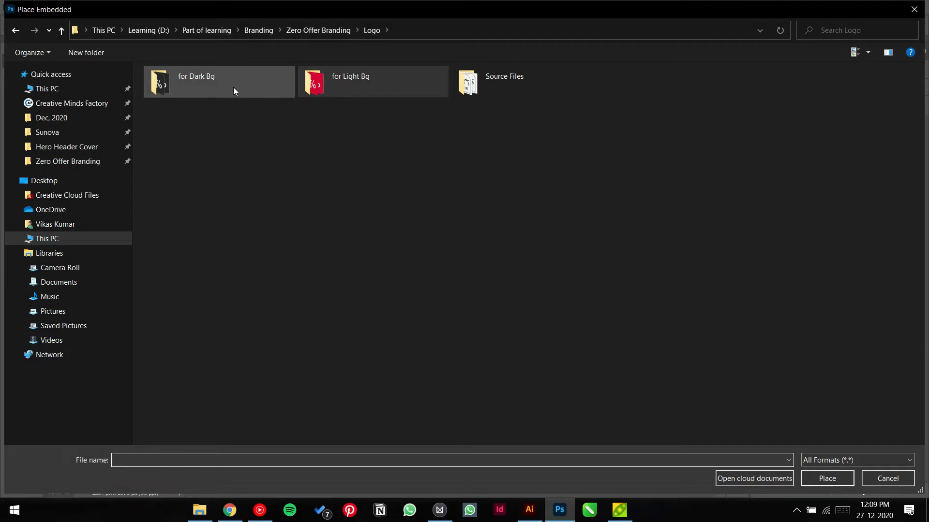
click(554, 83)
double_click(553, 83)
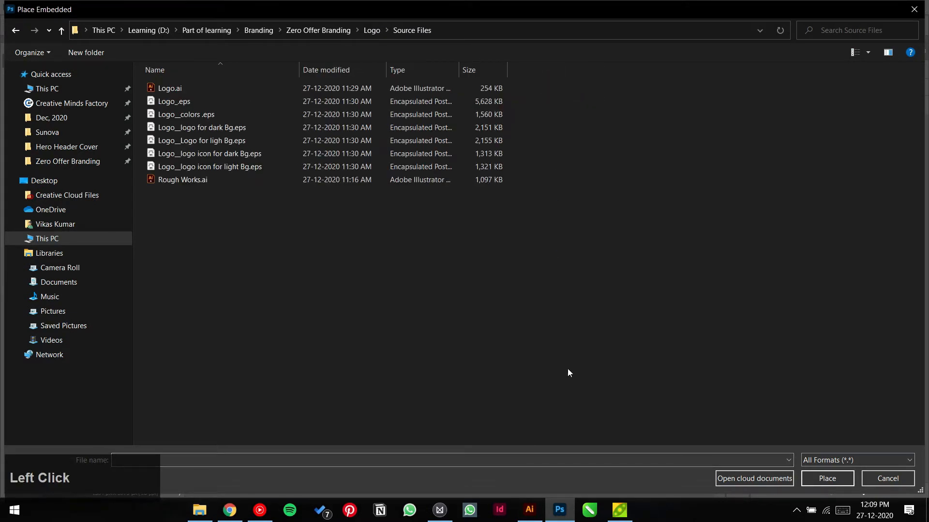
Step: Switch to Illustrator's Home screen, then bring up the Branding Briefcase folder in File Explorer
click(529, 510)
scroll(510, 431, down, 3)
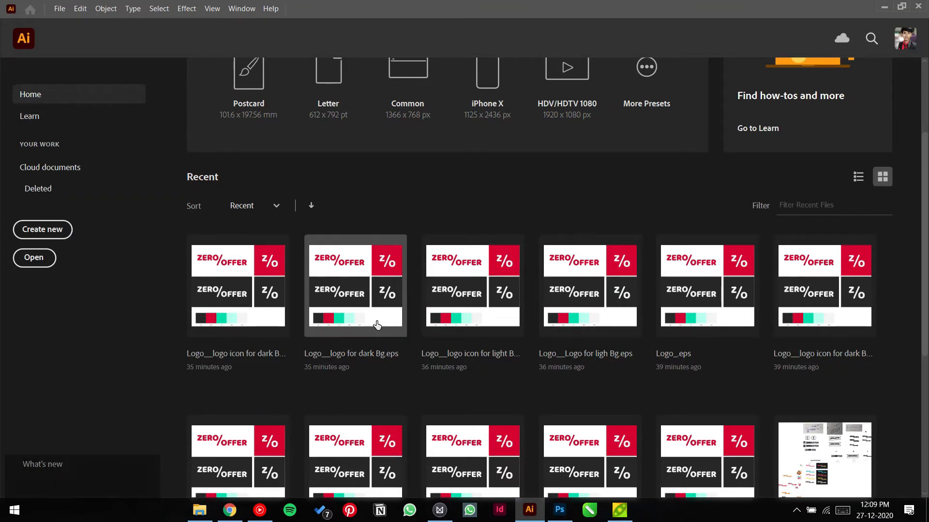
scroll(789, 334, down, 3)
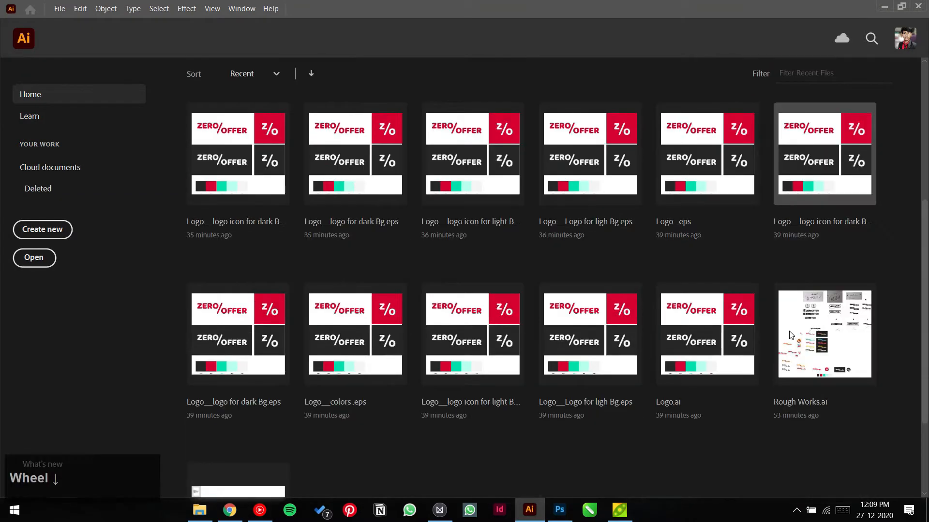
click(199, 510)
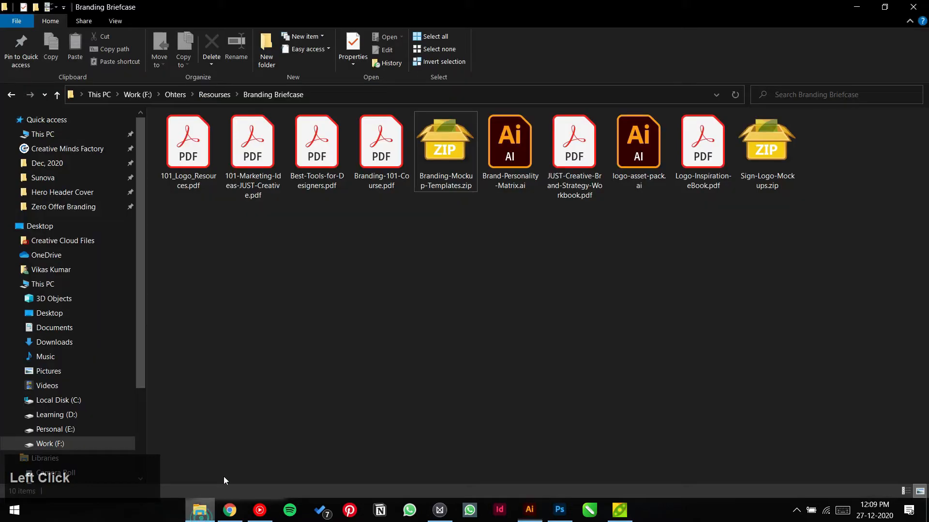
Step: Go to Zero Offer Branding > Logo > Source Files and open Logo__colors .eps in Illustrator
click(58, 207)
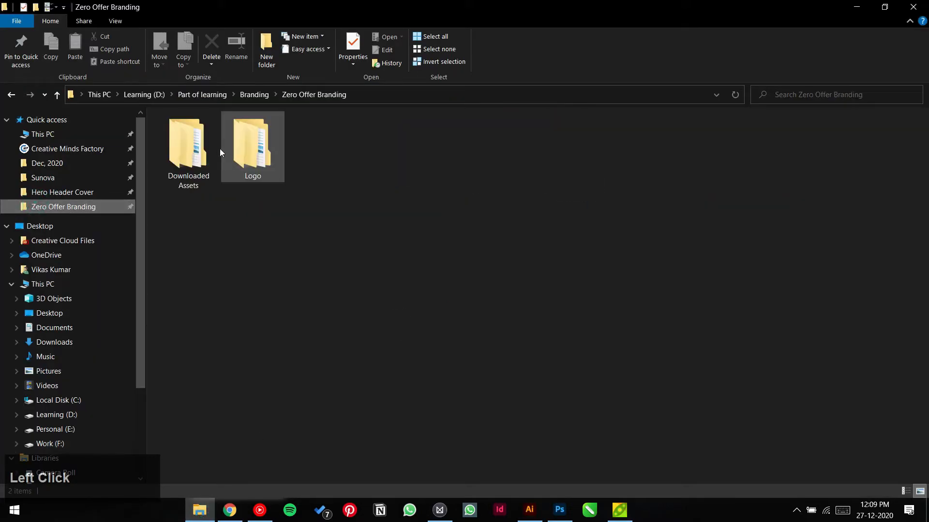
double_click(252, 146)
double_click(304, 150)
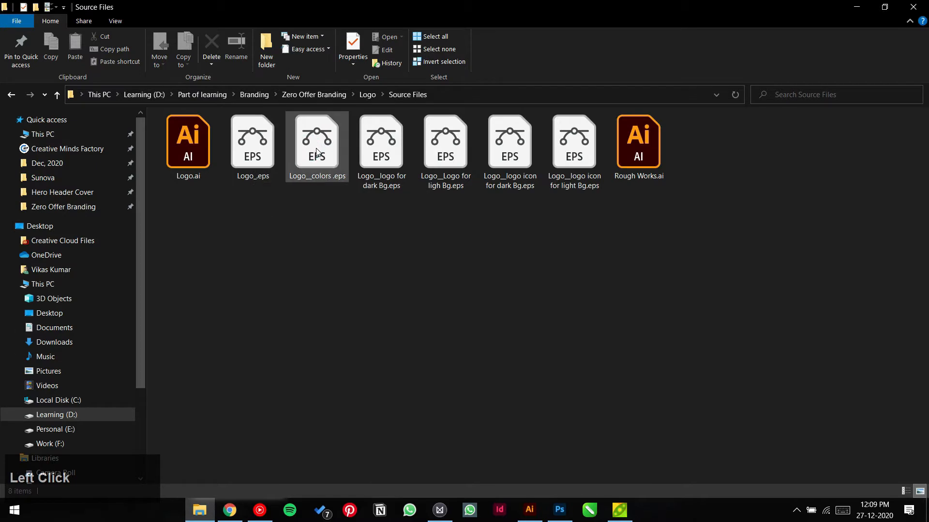
double_click(317, 152)
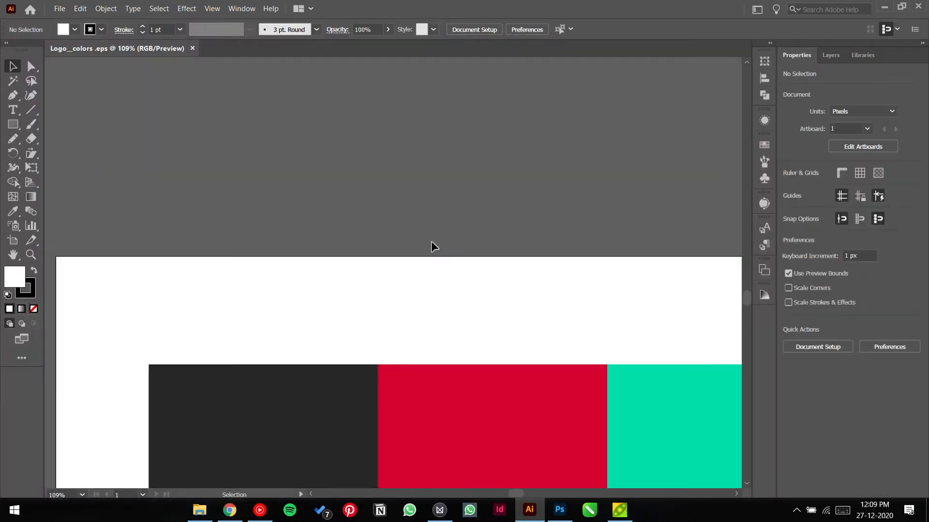
Step: Export the palette artboard as 4x PNG and JPG into a new Logo/Colors folder, then close it
key(ctrl+0)
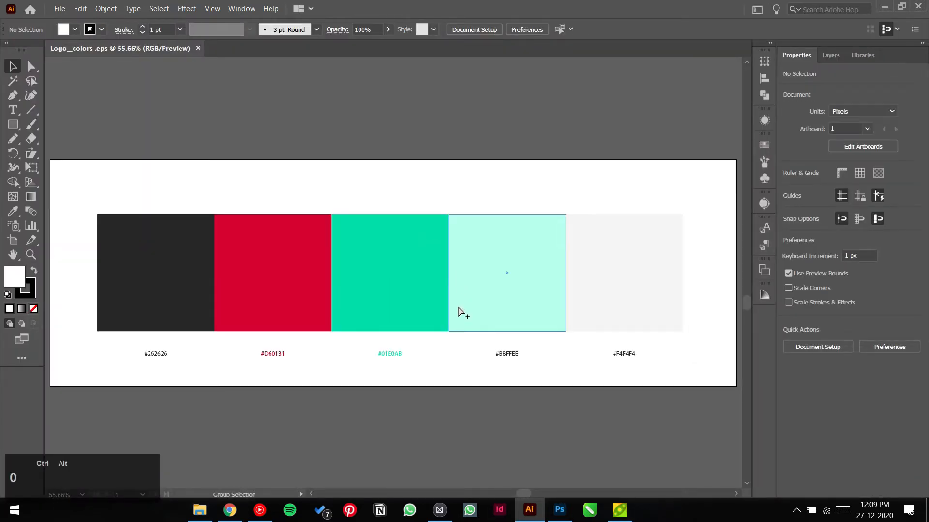
key(ctrl+alt+e)
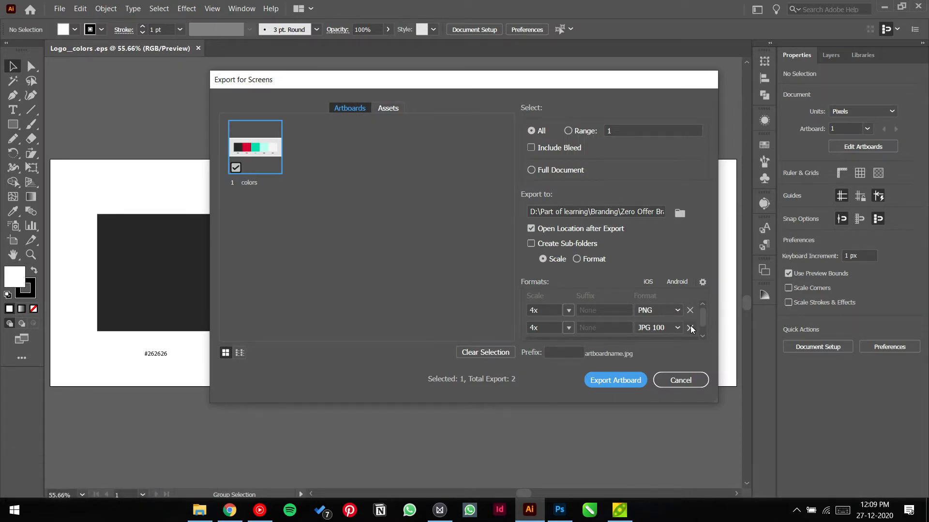
click(680, 215)
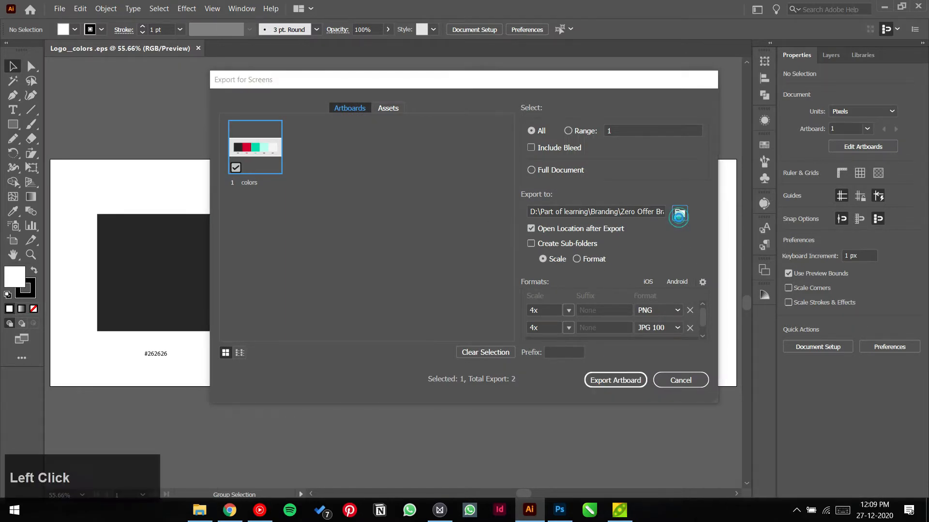
click(372, 31)
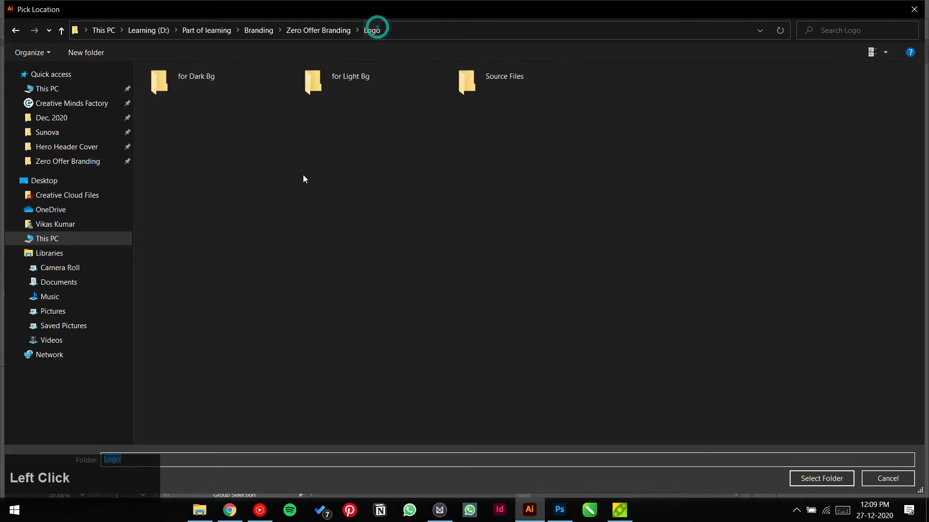
click(87, 54)
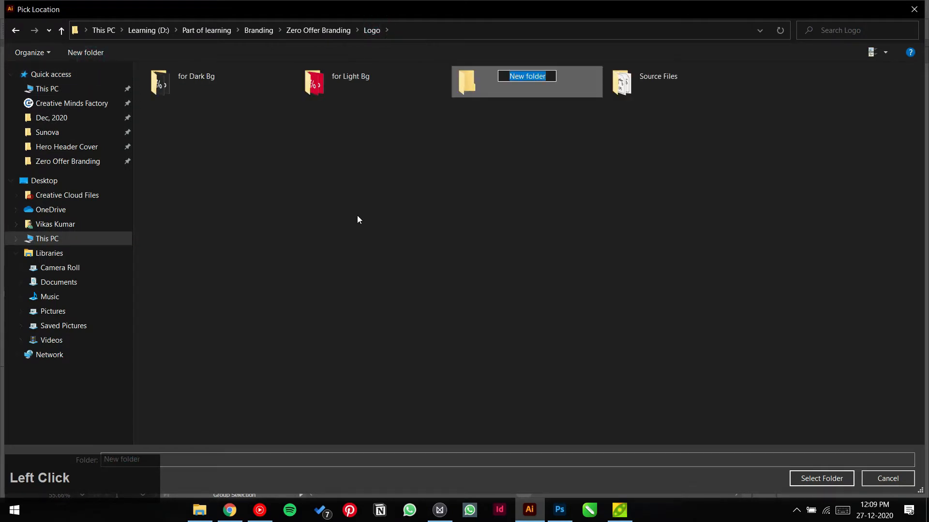
text(Colors)
key(Return)
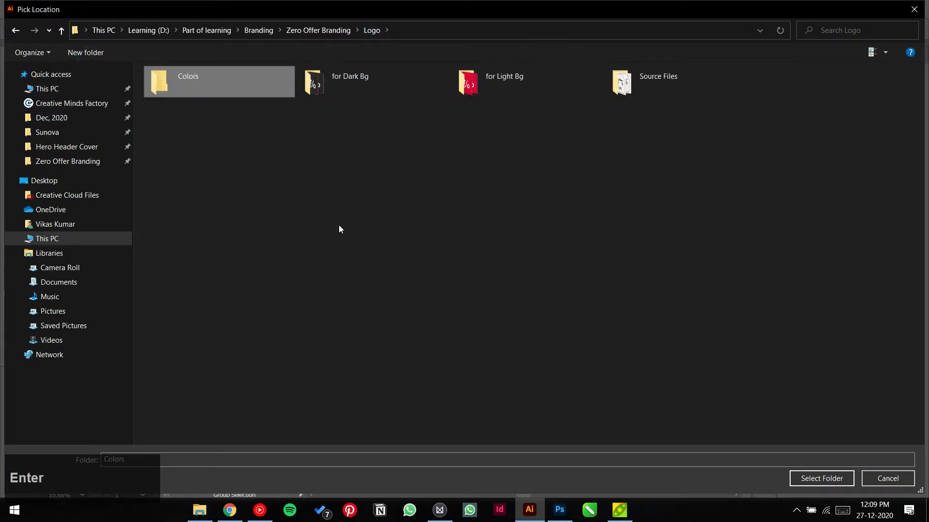
double_click(230, 76)
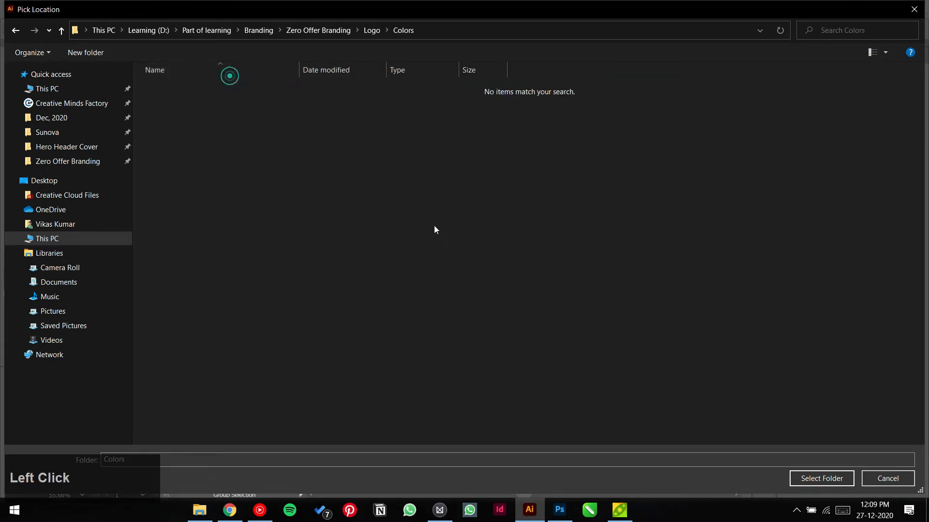
click(817, 480)
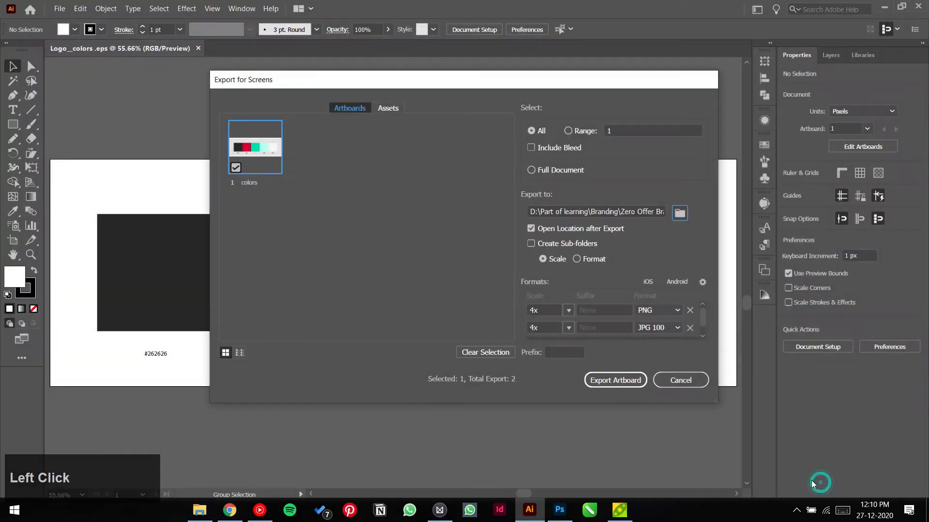
click(632, 382)
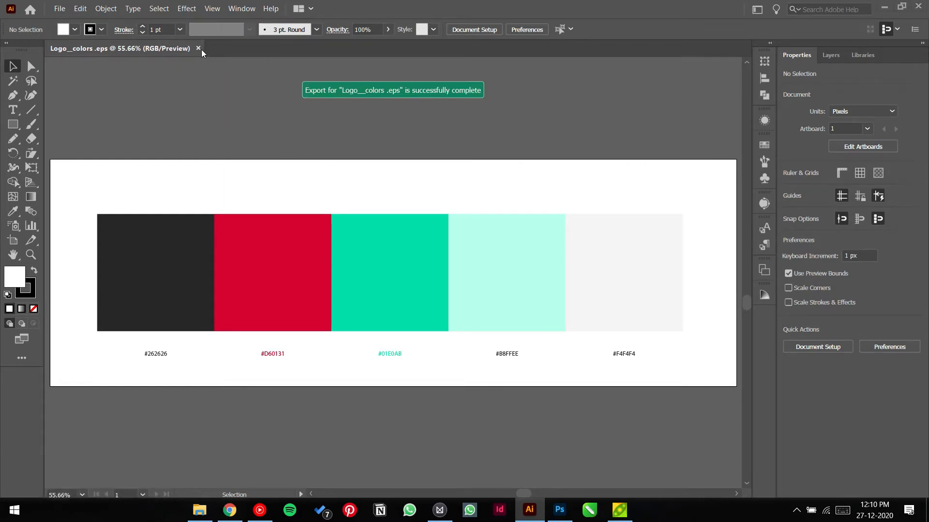
click(199, 48)
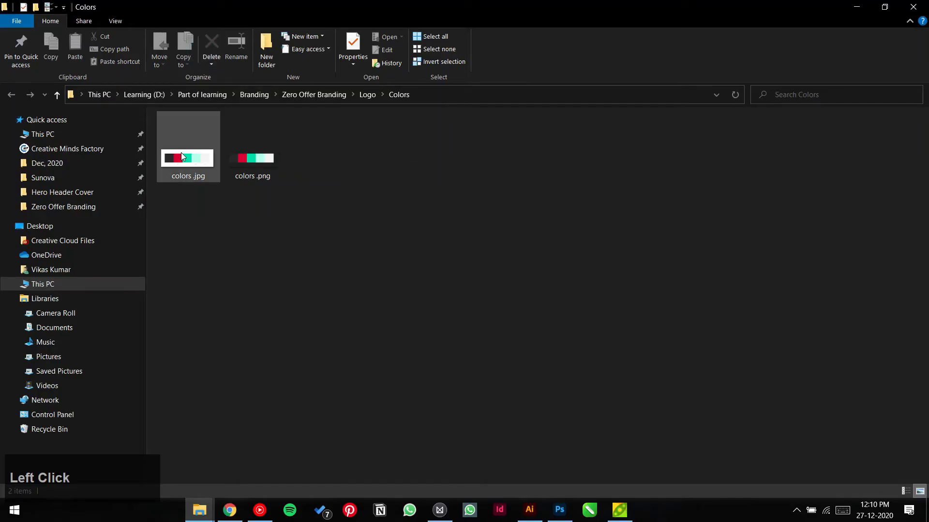
Step: Drag colors.jpg from the refreshed Colors folder onto the Front.psb canvas
drag(184, 156, 497, 358)
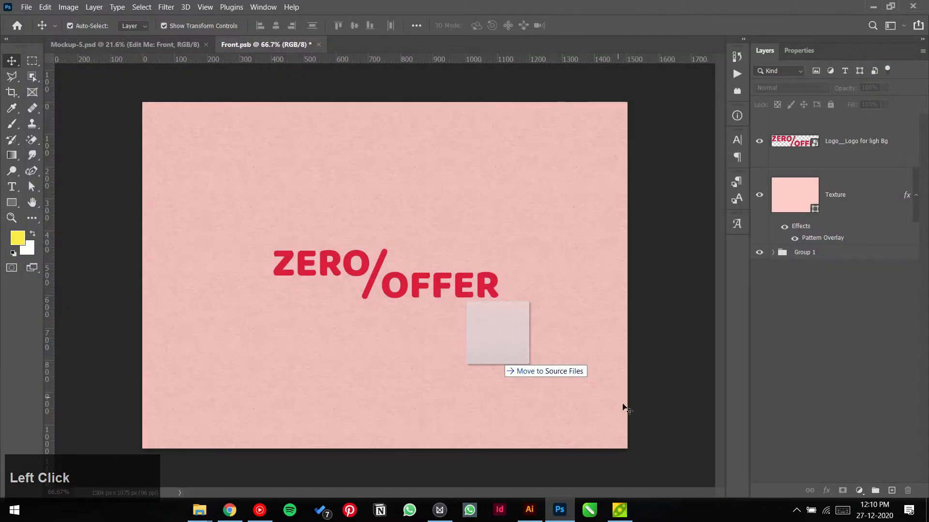
click(654, 340)
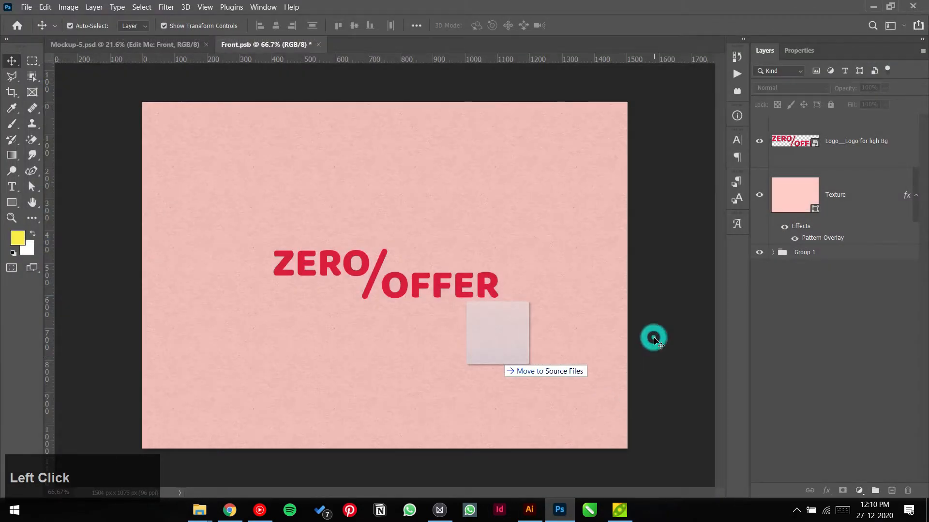
click(230, 511)
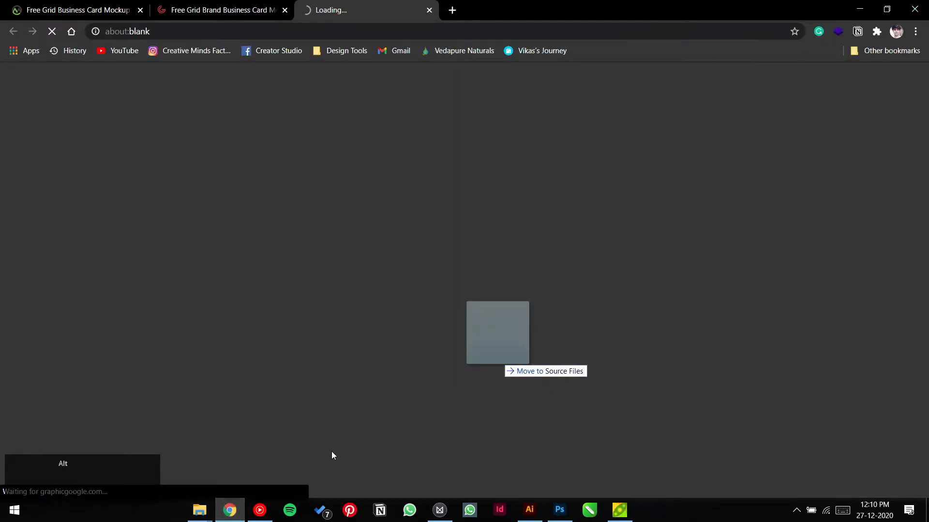
key(alt+Tab)
click(200, 511)
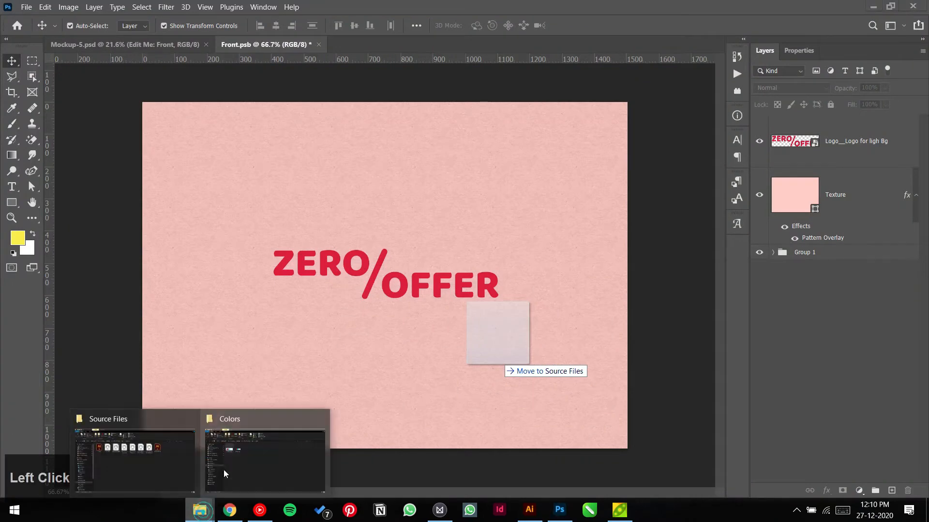
click(225, 457)
click(230, 240)
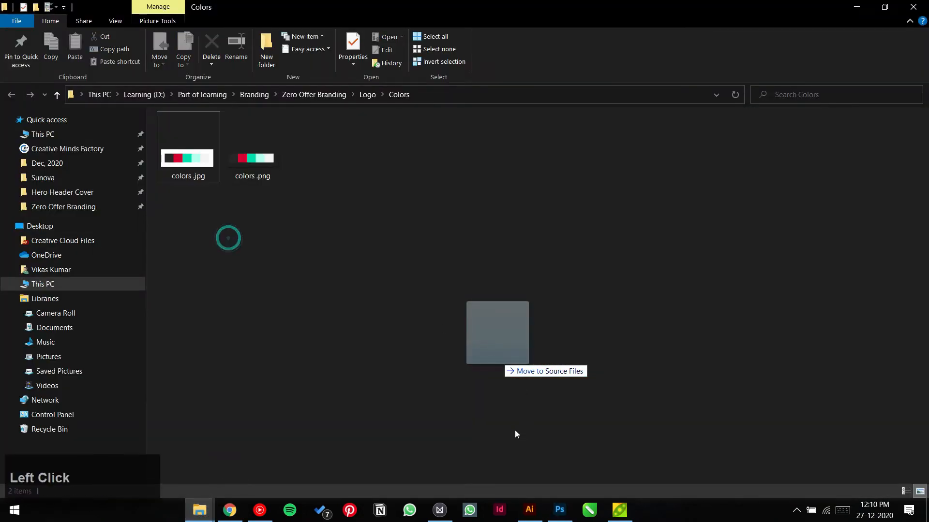
right_click(582, 392)
click(605, 261)
drag(209, 184, 423, 318)
key(alt+Tab)
key(alt+Tab)
key(alt+Tab)
key(alt+Tab)
key(alt+Tab)
key(alt+Tab)
key(alt+Tab)
key(alt+Tab)
key(alt+Tab)
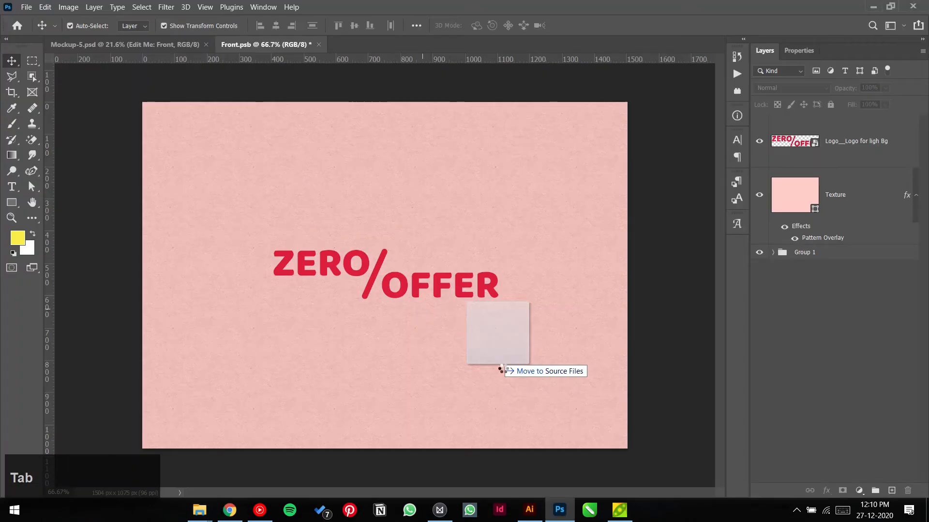
drag(501, 370, 501, 370)
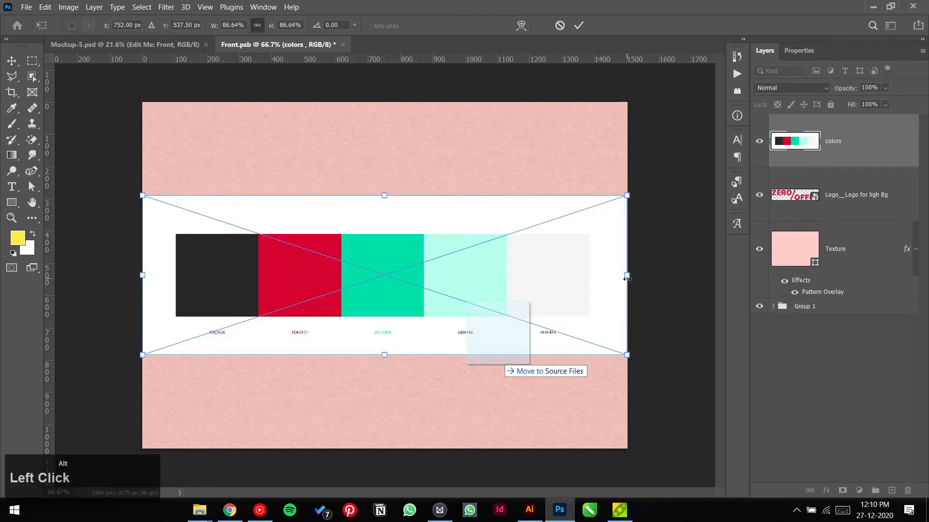
Step: Scale the palette image to 35.33% and move it above the logo, upper right
drag(627, 278, 475, 285)
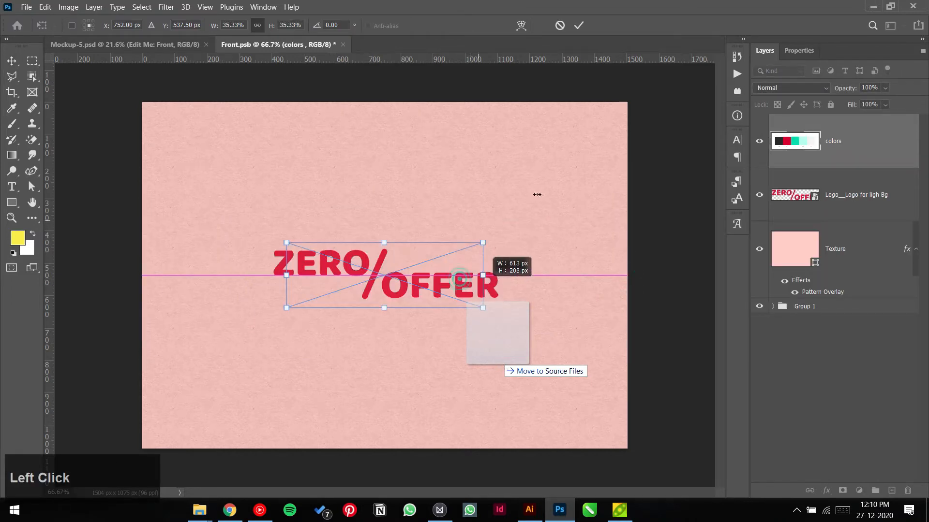
drag(537, 194, 549, 187)
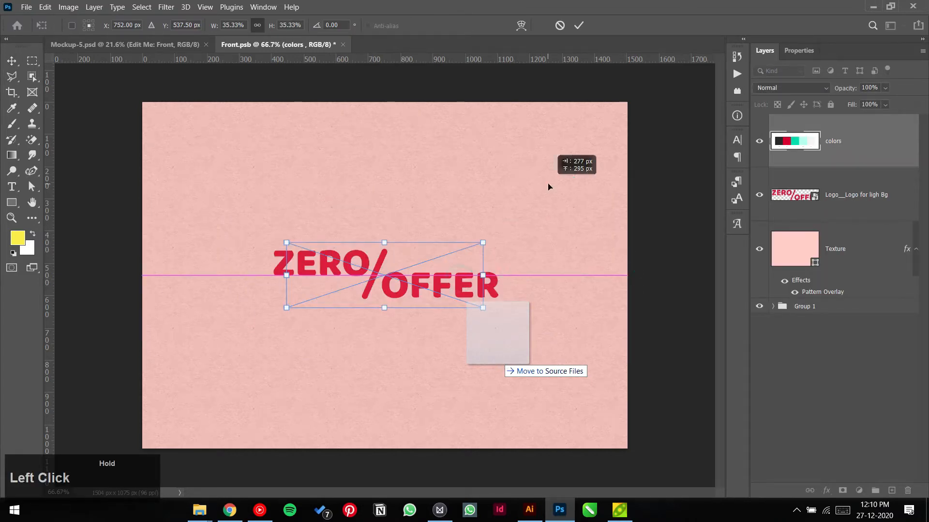
click(577, 28)
Step: Change the Texture background fill to light grey #f4f4f4 sampled from the palette
double_click(797, 247)
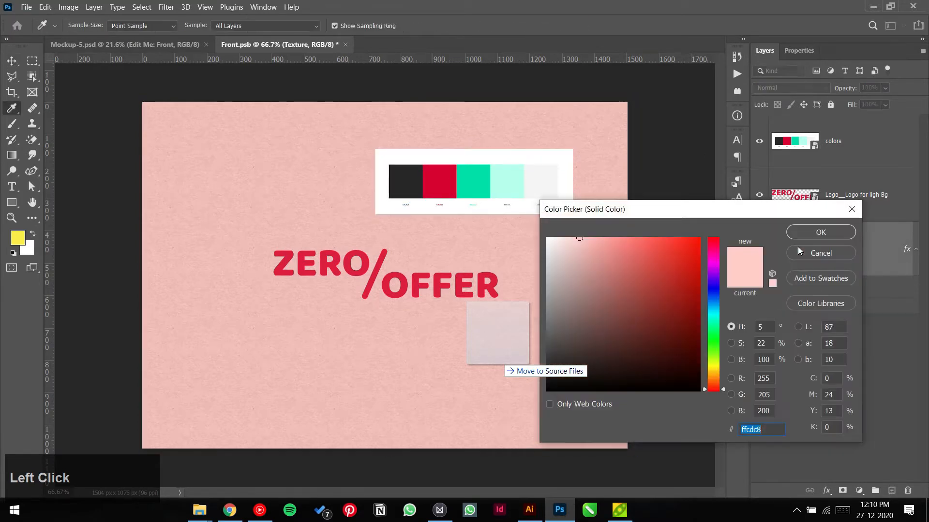
click(500, 182)
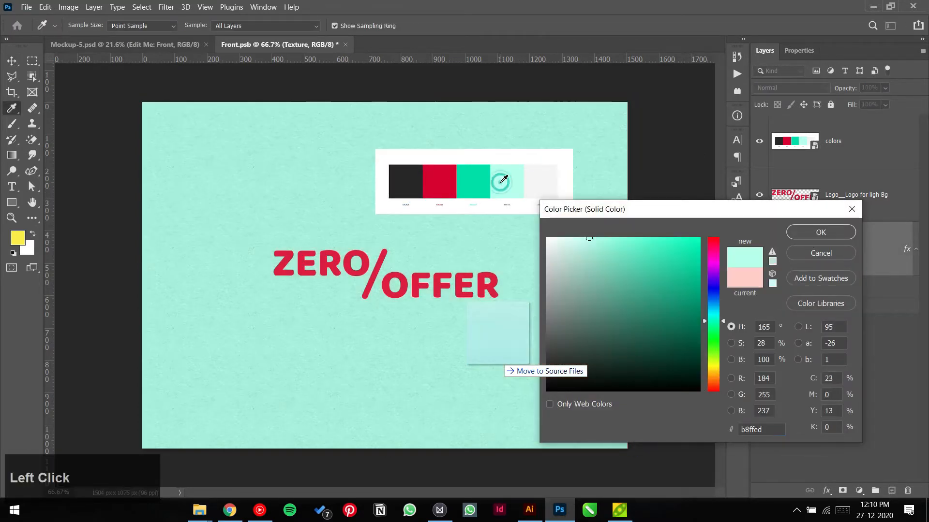
click(482, 186)
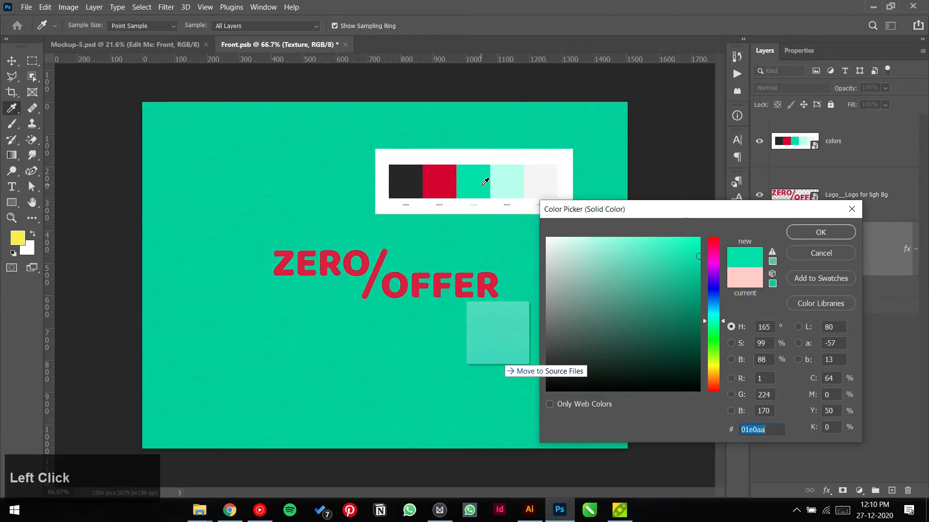
click(548, 176)
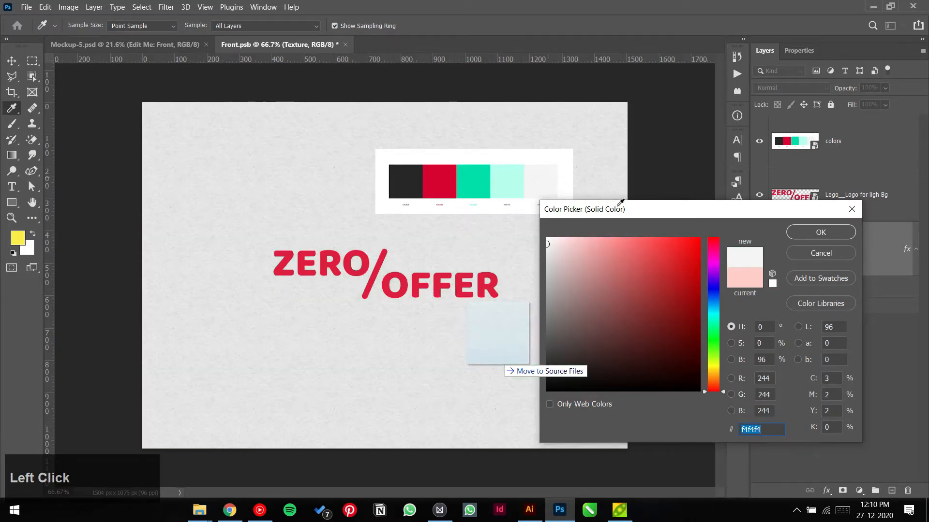
click(806, 232)
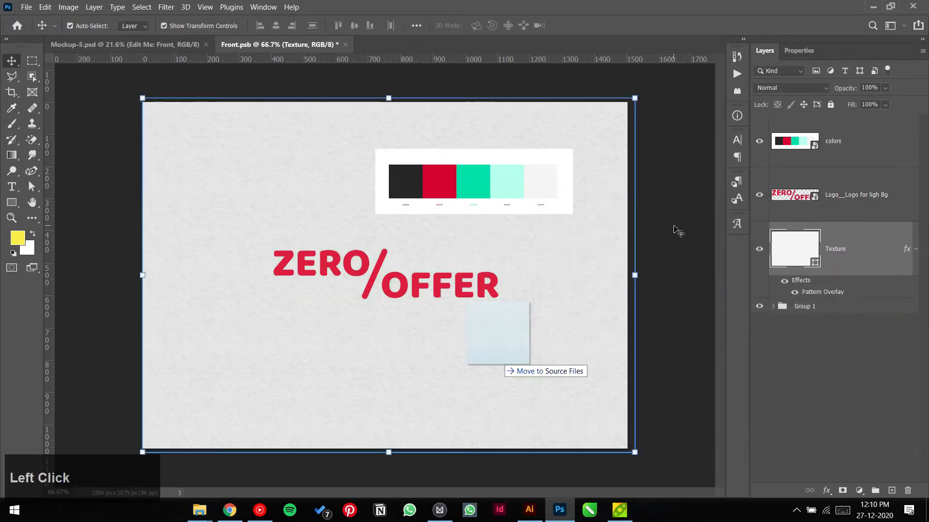
click(678, 232)
Step: Delete the colors palette layer, save Front.psb, and return to Mockup-5.psd
click(535, 210)
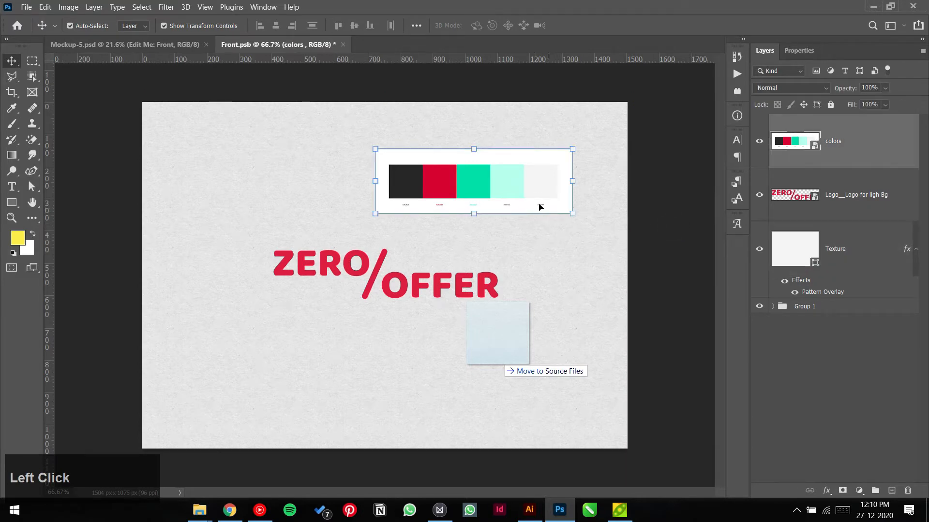
key(Delete)
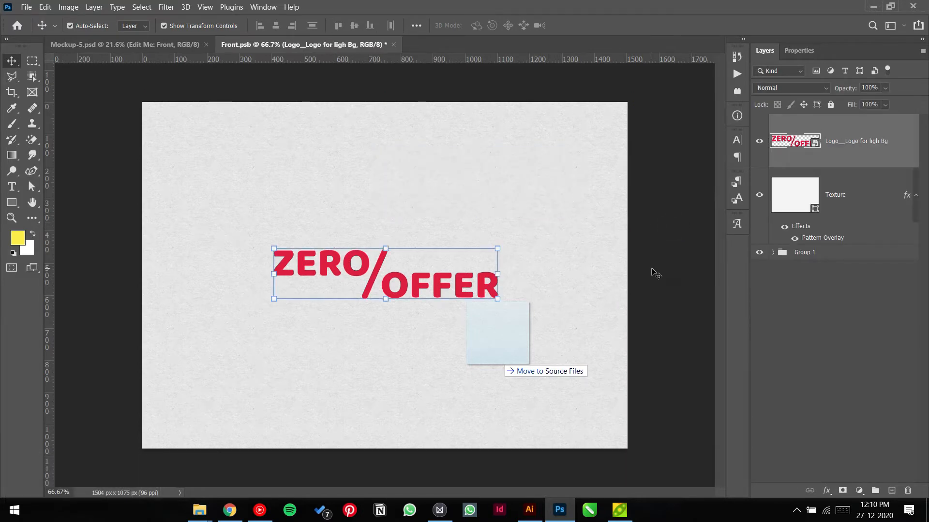
click(652, 269)
key(ctrl+s)
click(152, 48)
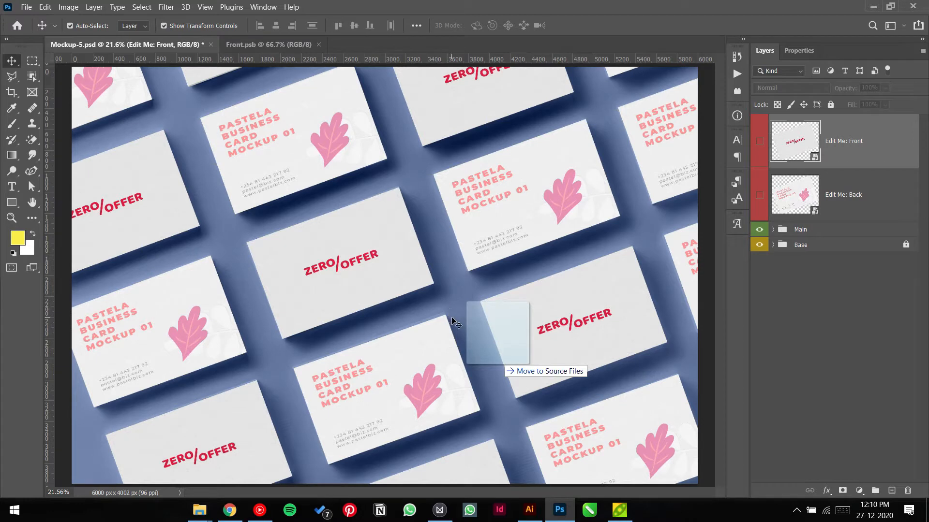
Step: Hide the old PASTELA Group 1 in Front.psb, keeping the Texture and logo visible
click(251, 45)
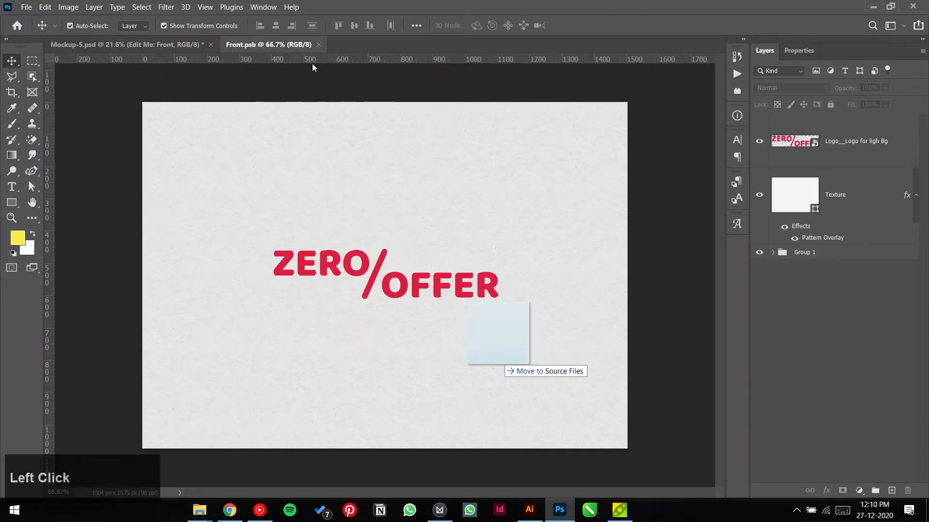
click(774, 252)
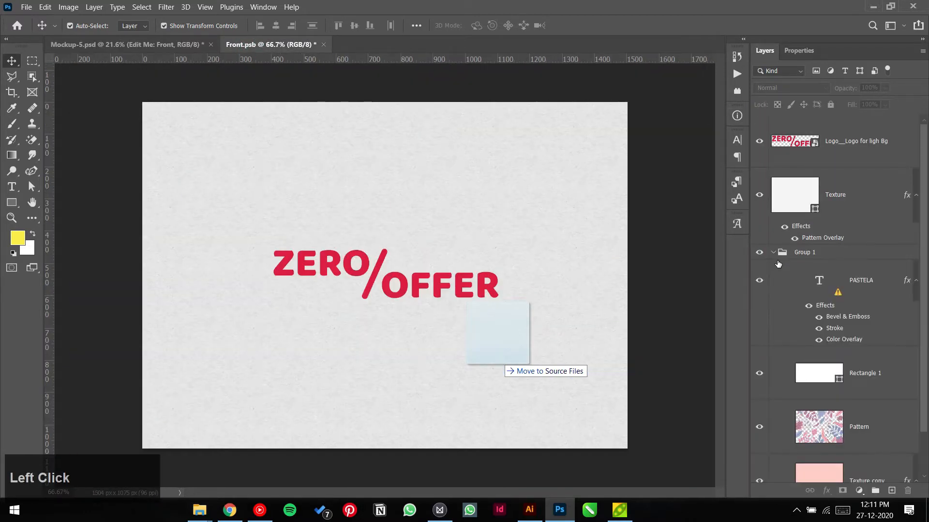
click(765, 197)
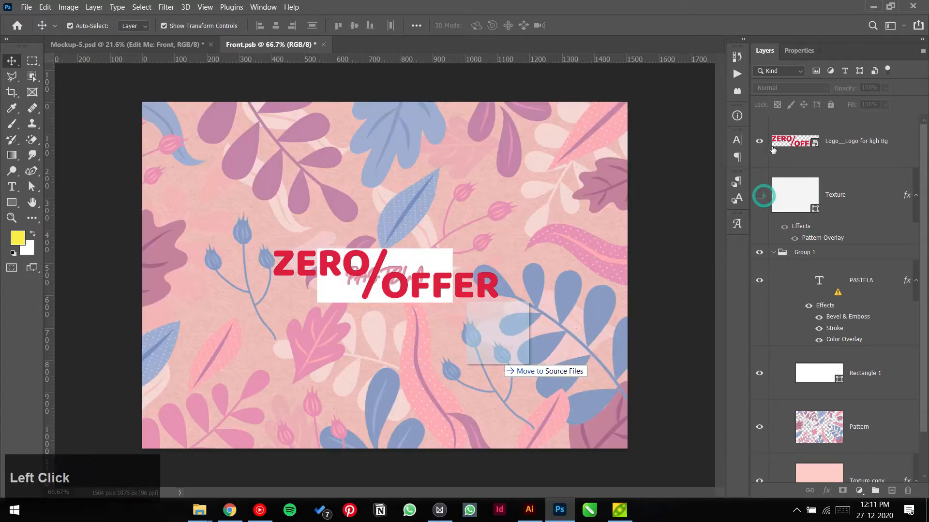
click(761, 143)
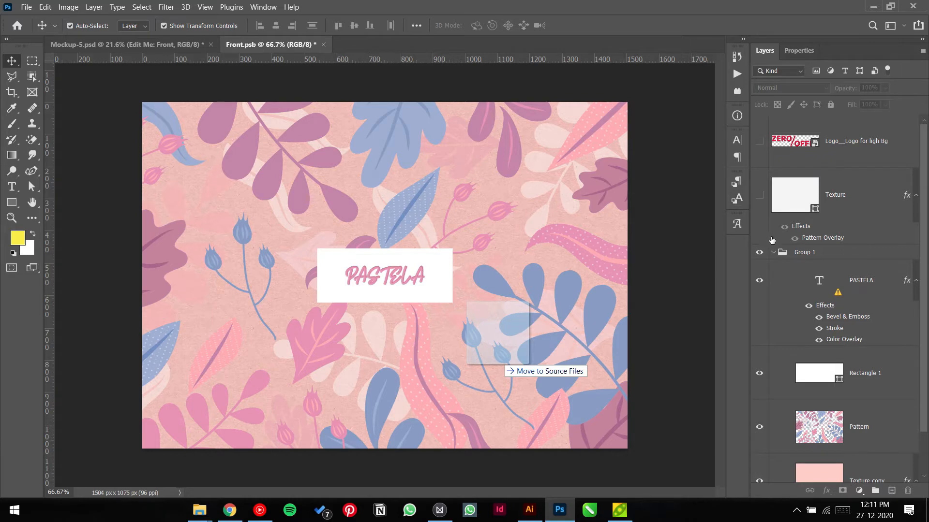
click(758, 253)
click(759, 141)
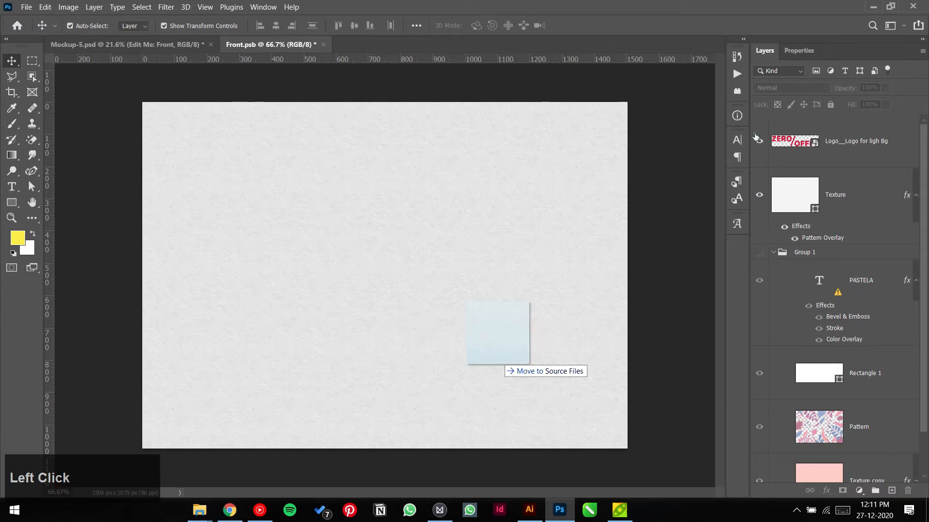
Step: Enlarge the ZERO/OFFER logo to 58.33%
click(492, 290)
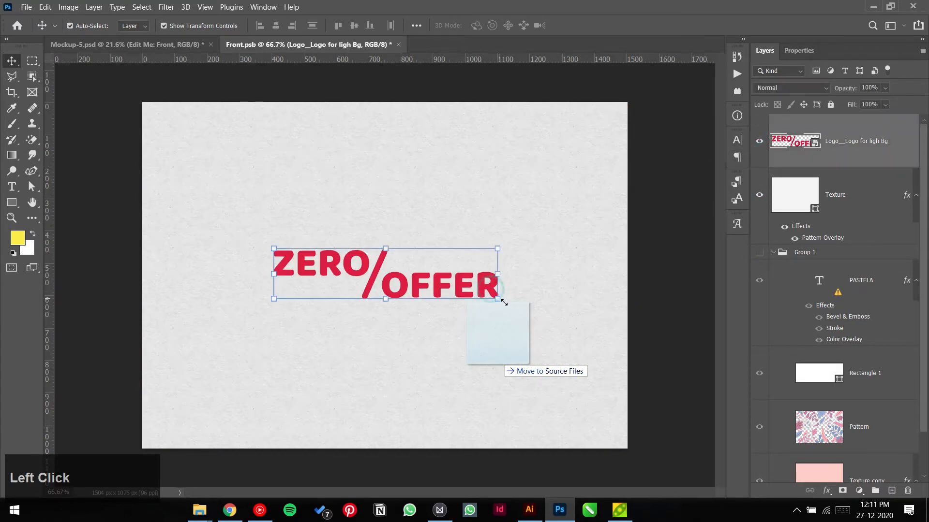
drag(515, 309, 526, 353)
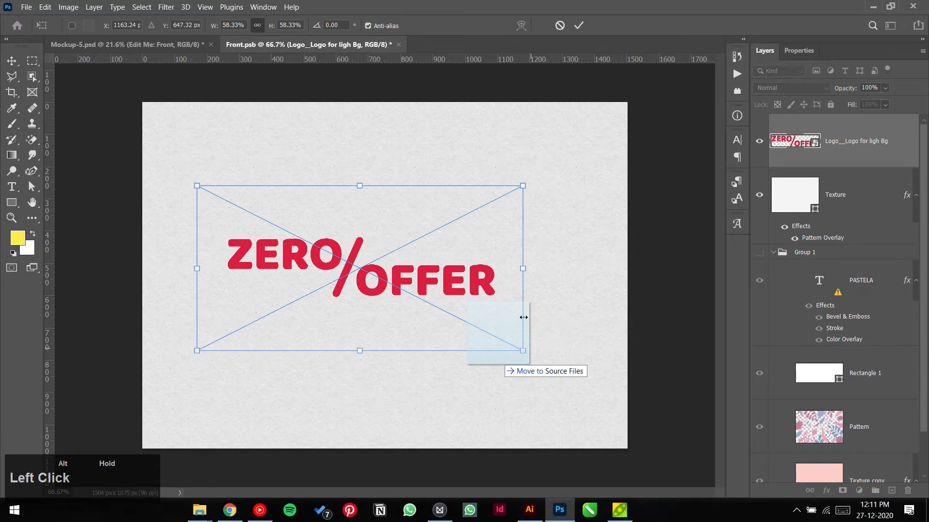
click(579, 27)
Step: Centre the logo horizontally and vertically on the card and save Front.psb
key(ctrl+a)
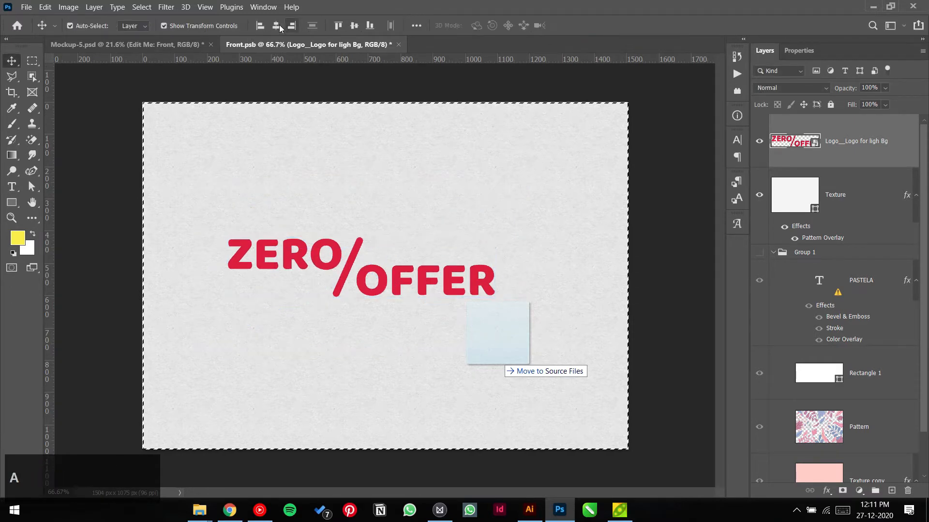
click(277, 26)
click(354, 25)
key(ctrl+d)
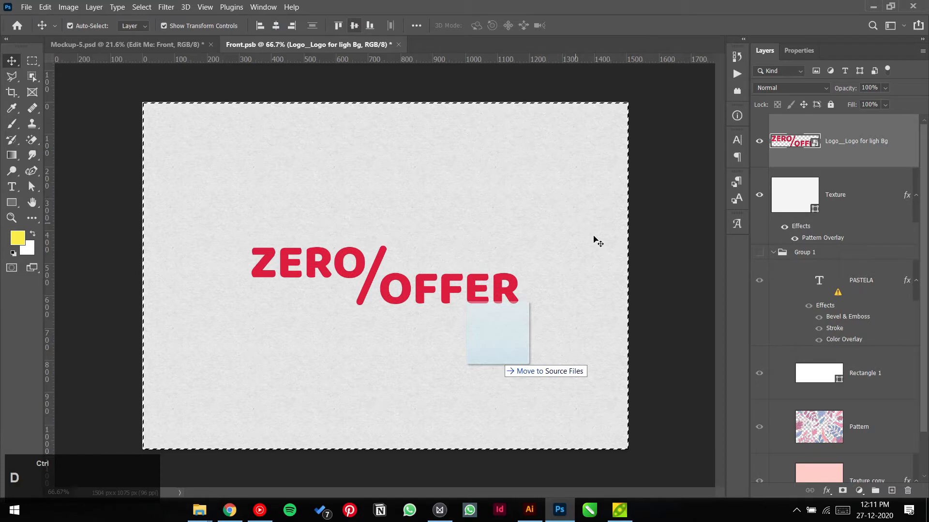
click(669, 246)
key(ctrl+s)
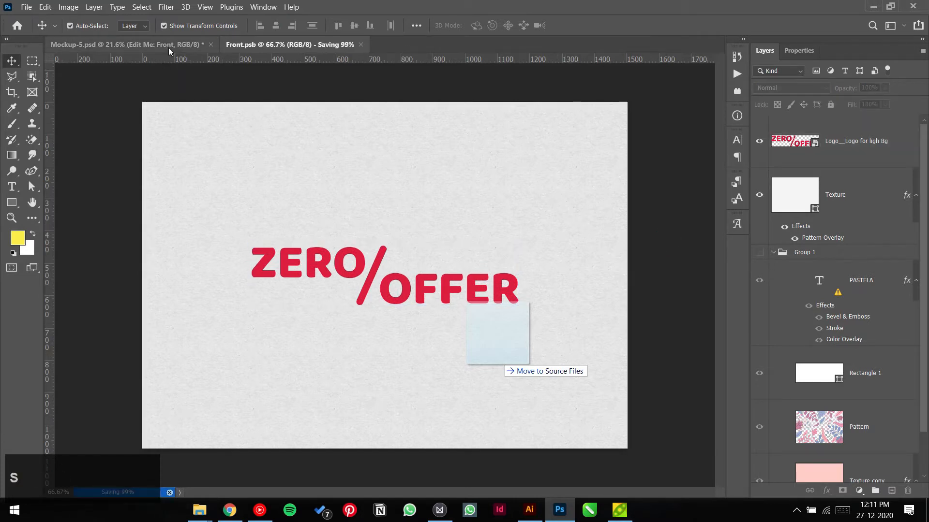
click(169, 45)
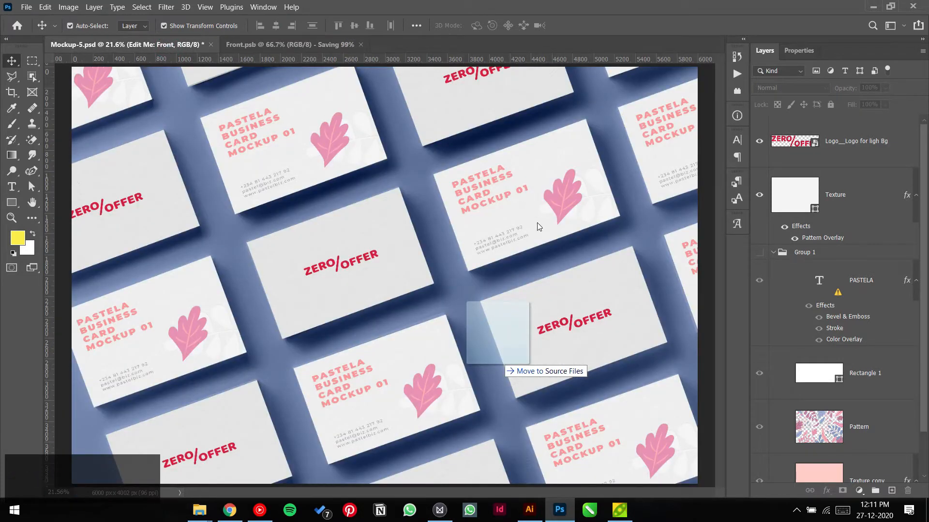
Step: Open the Edit Me: Back smart object, declining the text layer update
click(513, 190)
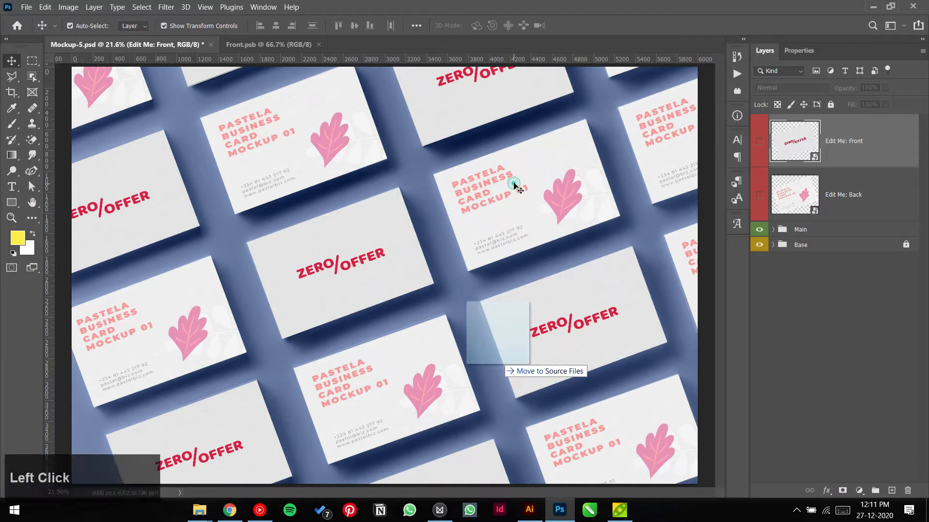
scroll(847, 168, up, 3)
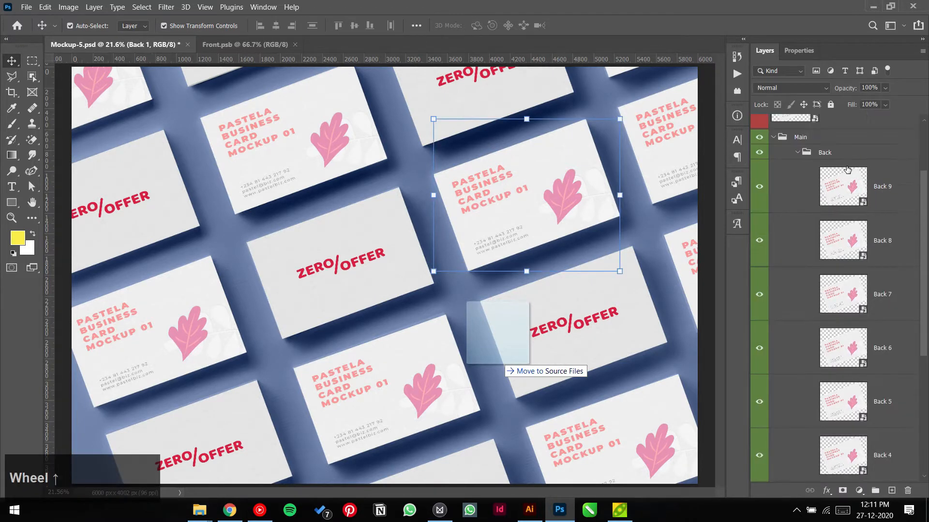
click(773, 138)
scroll(791, 186, up, 1)
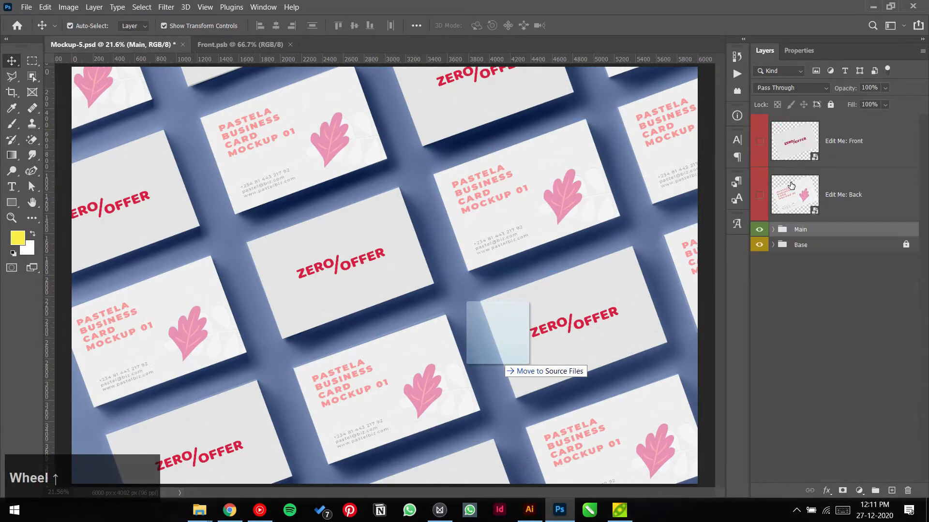
double_click(791, 186)
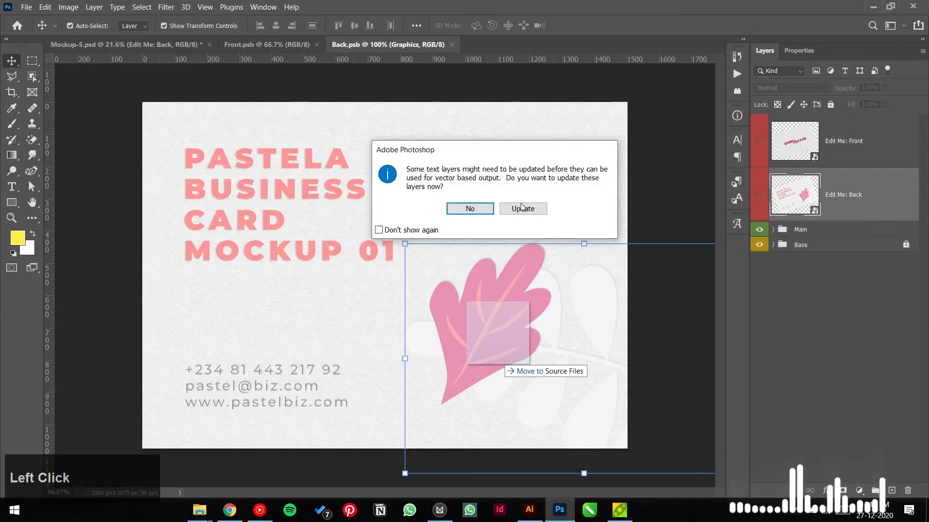
click(489, 211)
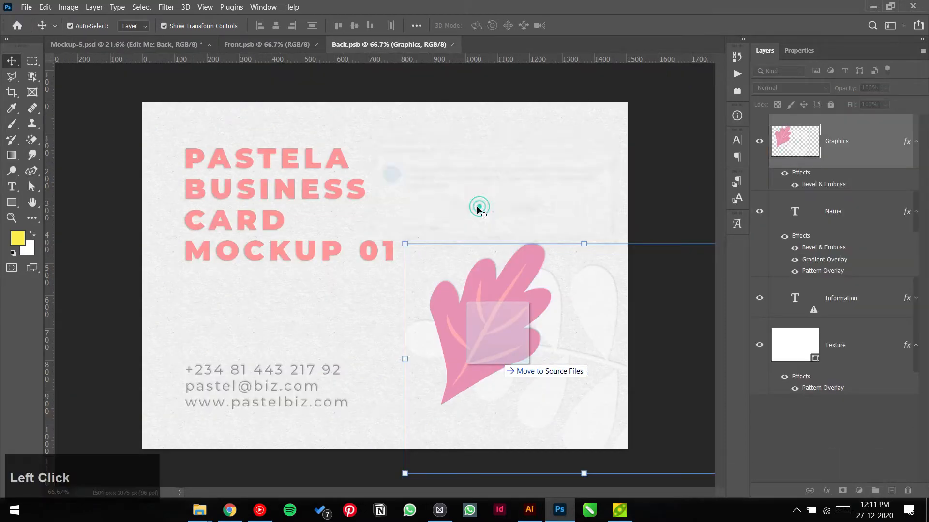
Step: Copy the Front's paper Texture layer and paste it into Back.psb
click(290, 44)
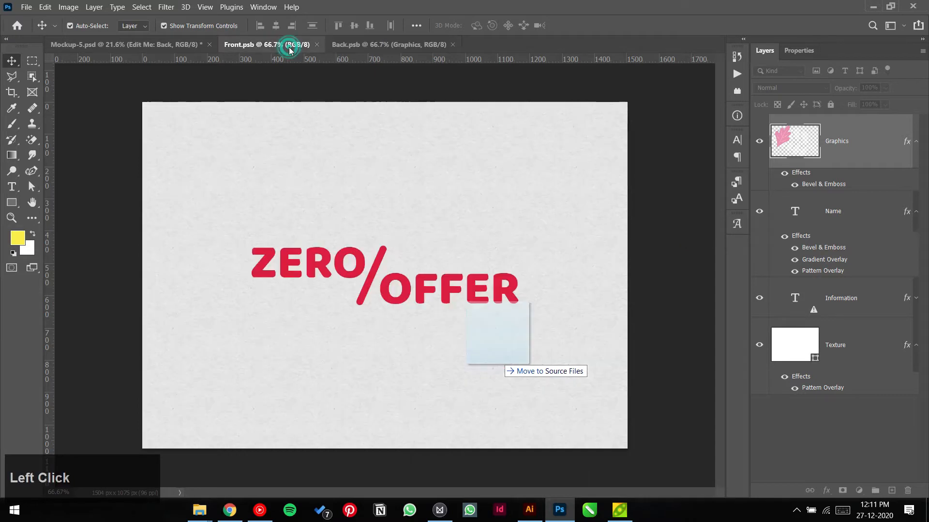
click(821, 194)
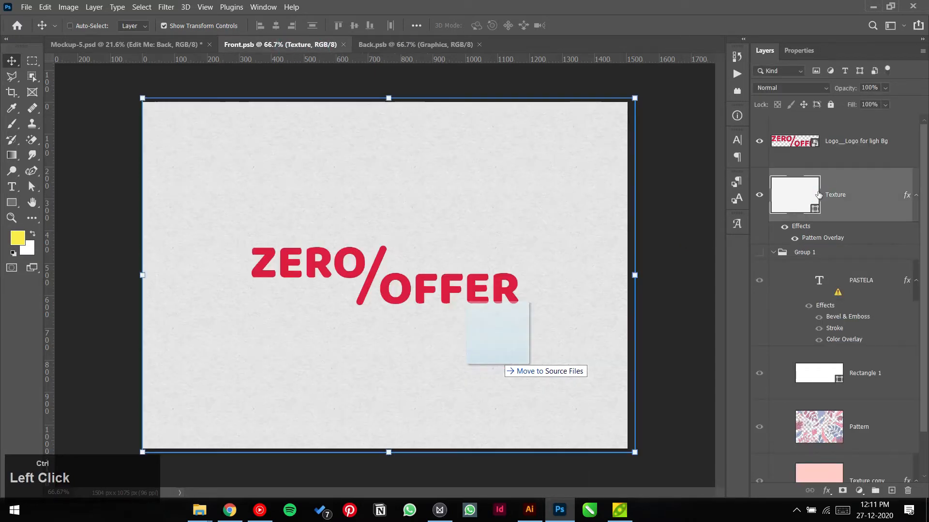
click(450, 44)
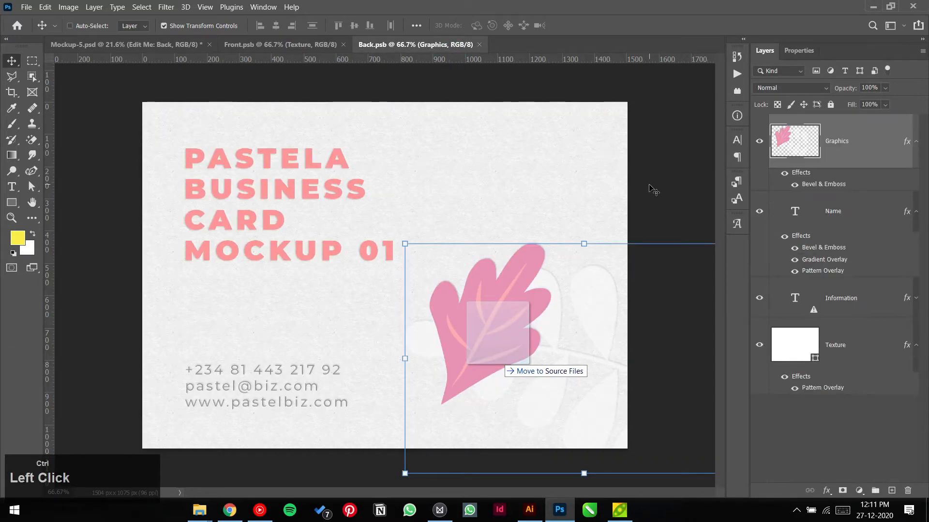
key(ctrl+v)
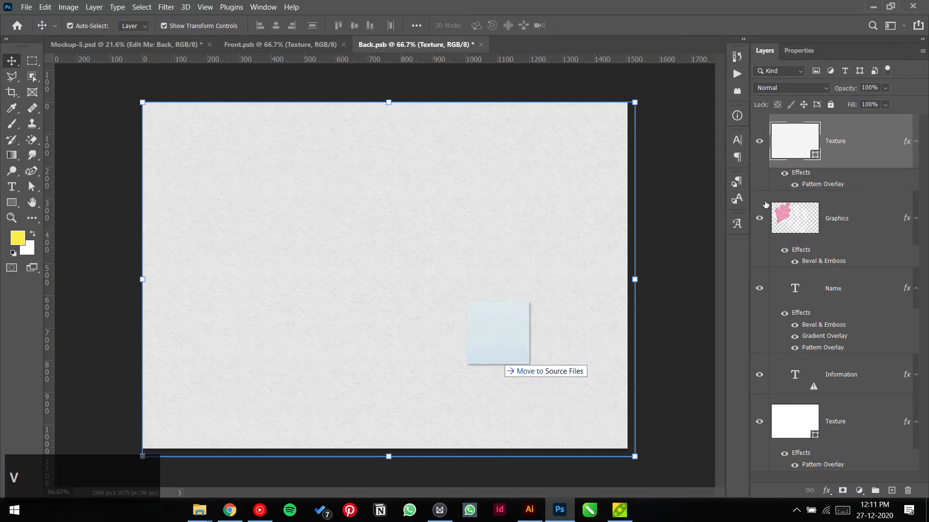
Step: Group the old back-design layers from Graphics down to Texture and hide Group 1
click(838, 216)
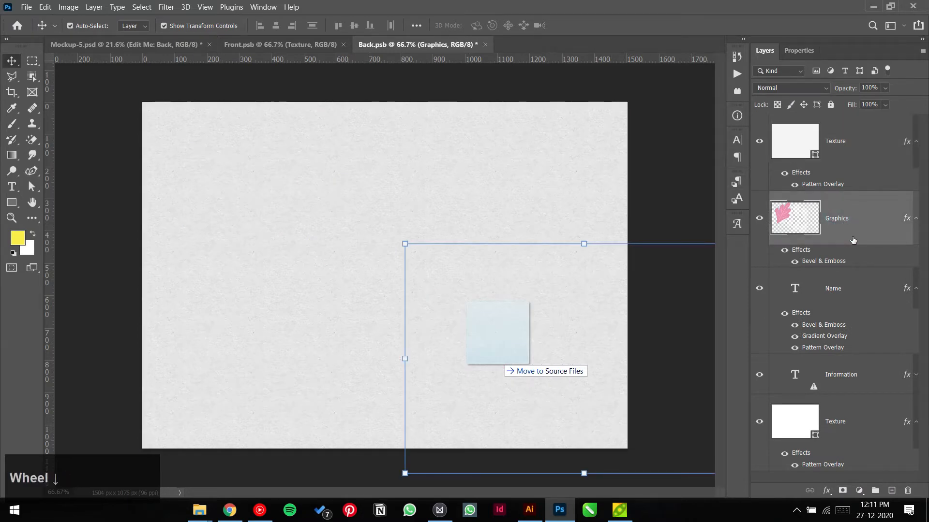
shift+click(855, 435)
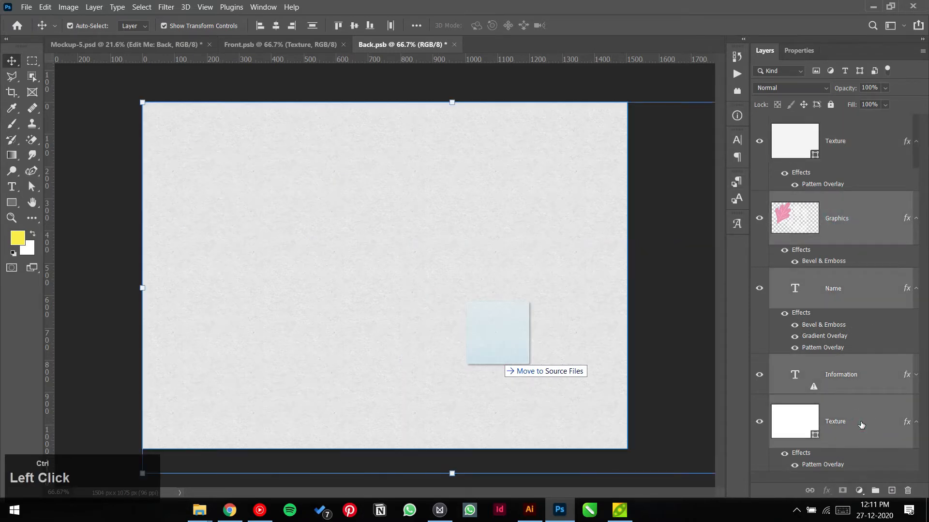
key(ctrl+g)
click(759, 199)
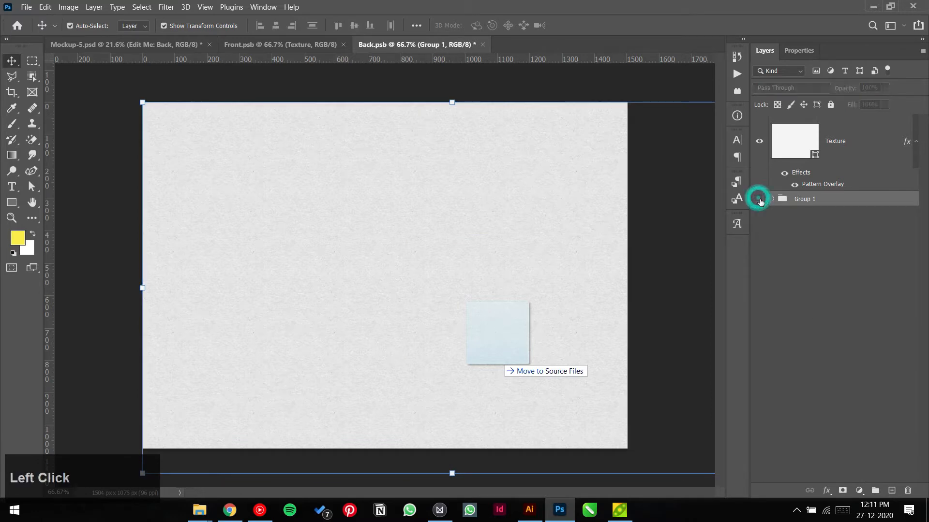
click(120, 205)
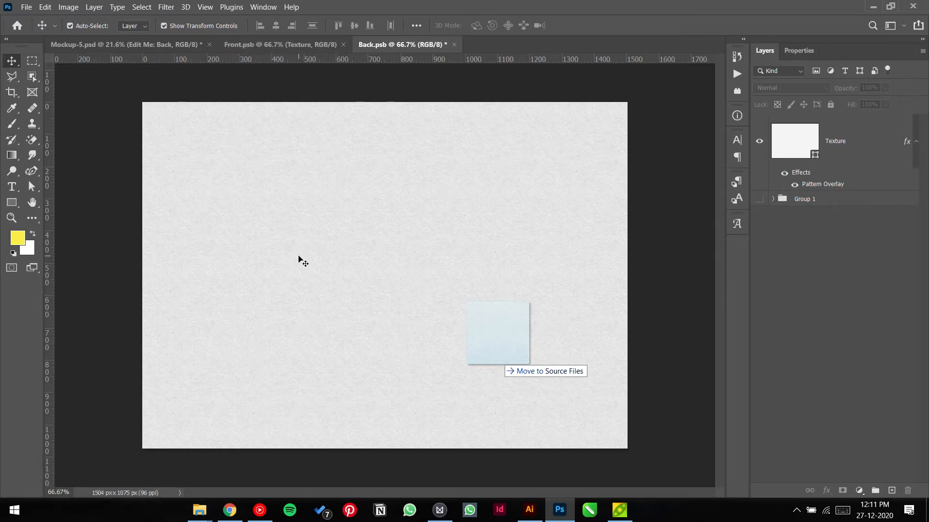
Step: Go back to Back.psb and place the red logo icon EPS as an embedded file
click(137, 44)
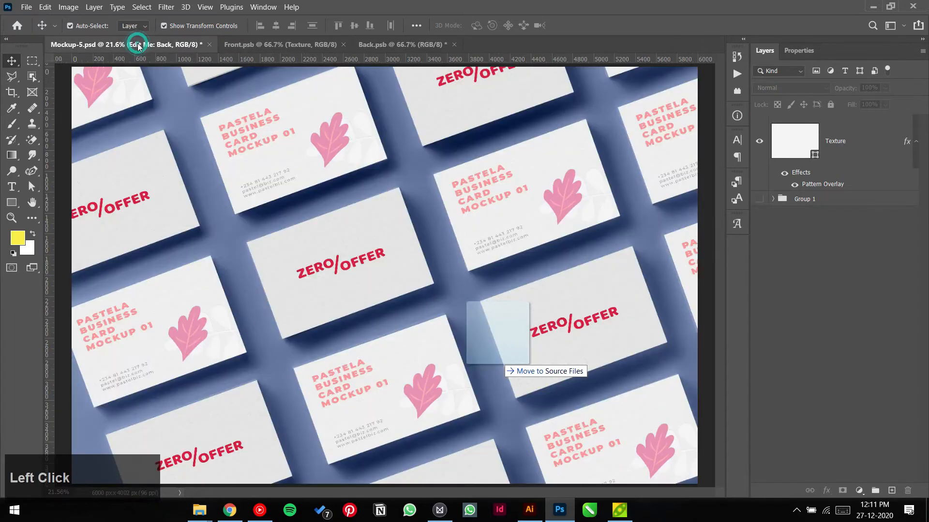
click(419, 43)
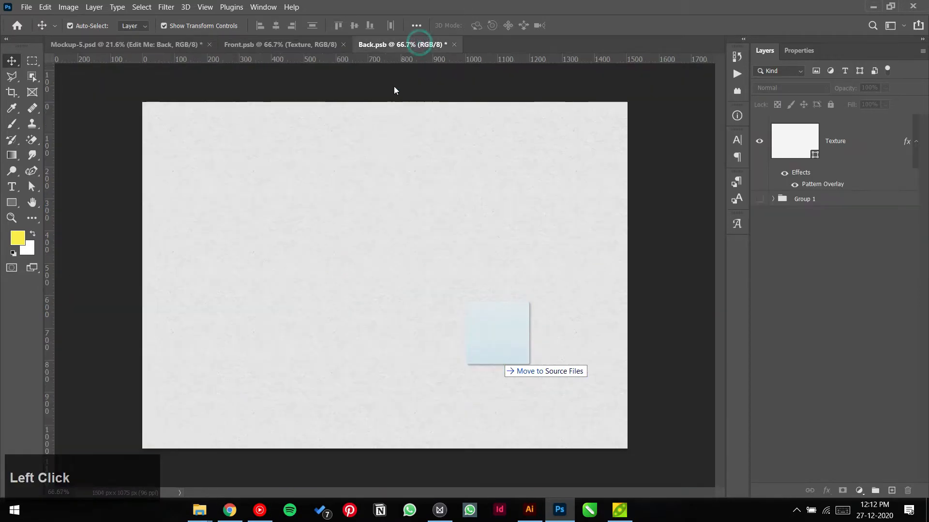
click(27, 7)
click(132, 236)
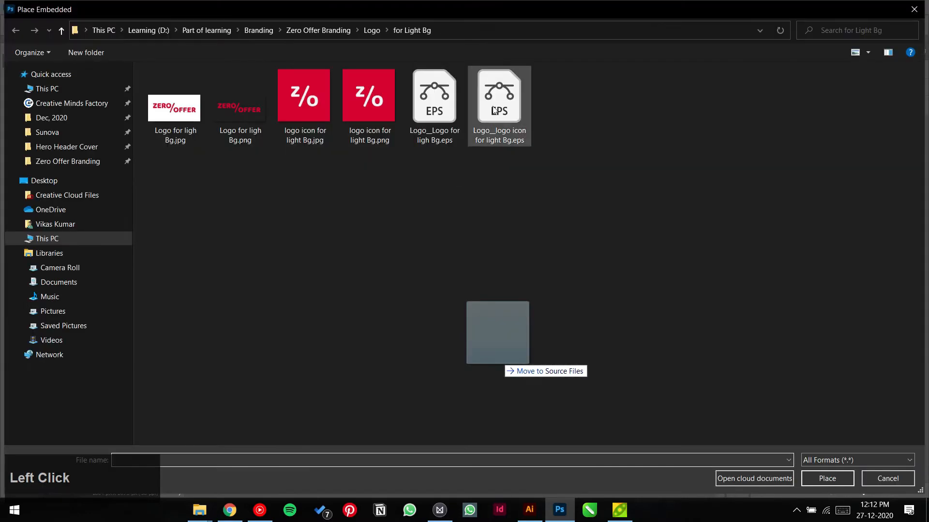
double_click(493, 110)
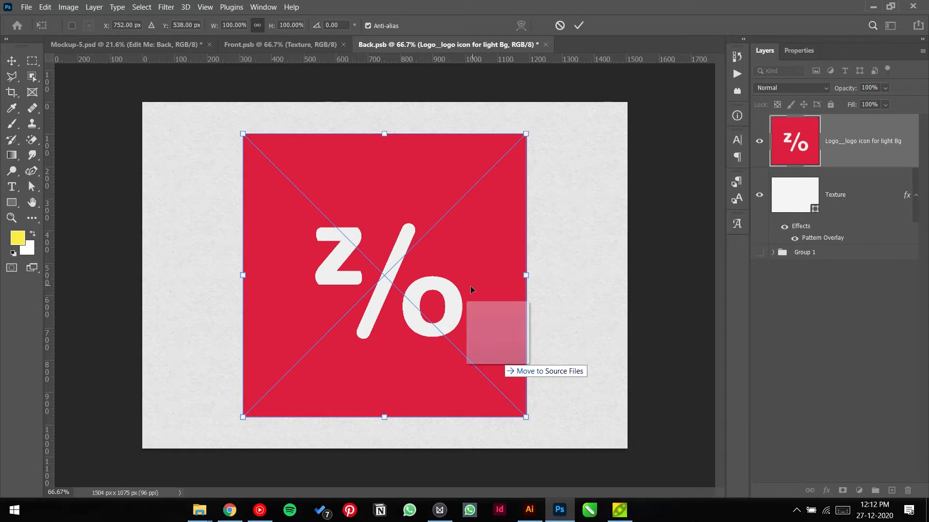
Step: Shift the placed icon right, cancel the placement, and show the Windows desktop
drag(471, 289, 647, 284)
click(561, 26)
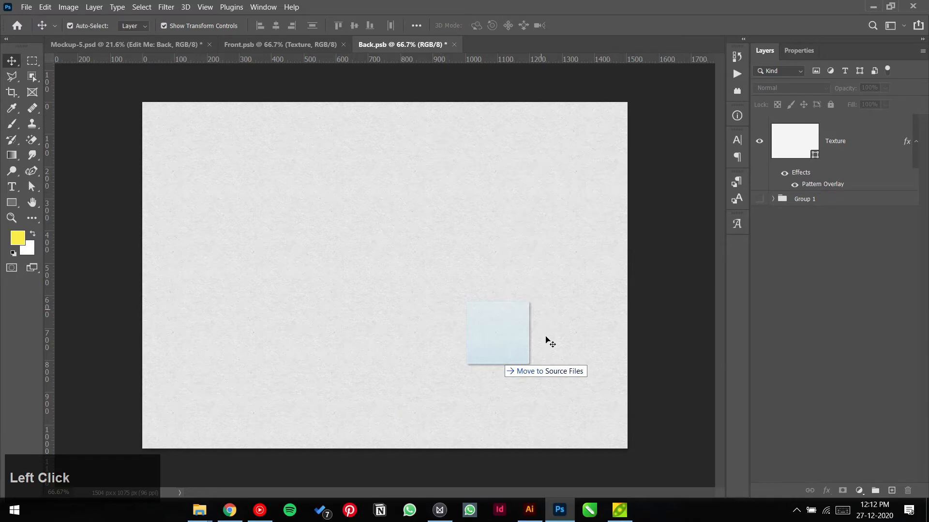
click(2, 503)
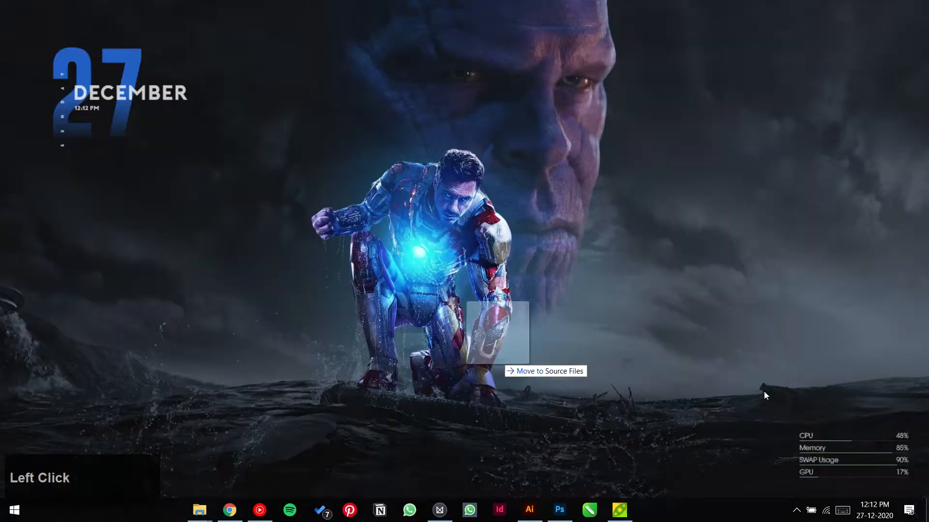
Step: Refresh the Windows desktop and bring Photoshop back in front with Back.psb
right_click(699, 255)
click(724, 285)
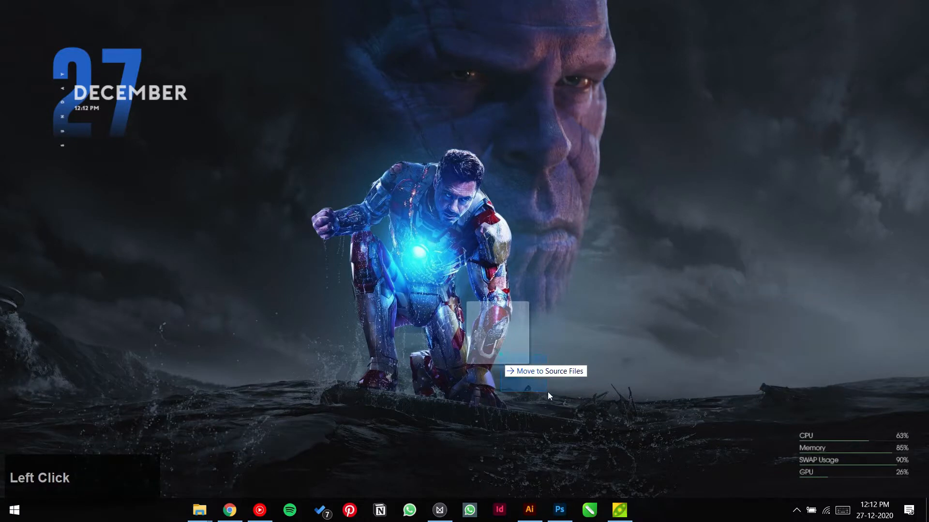
scroll(512, 375, up, 1)
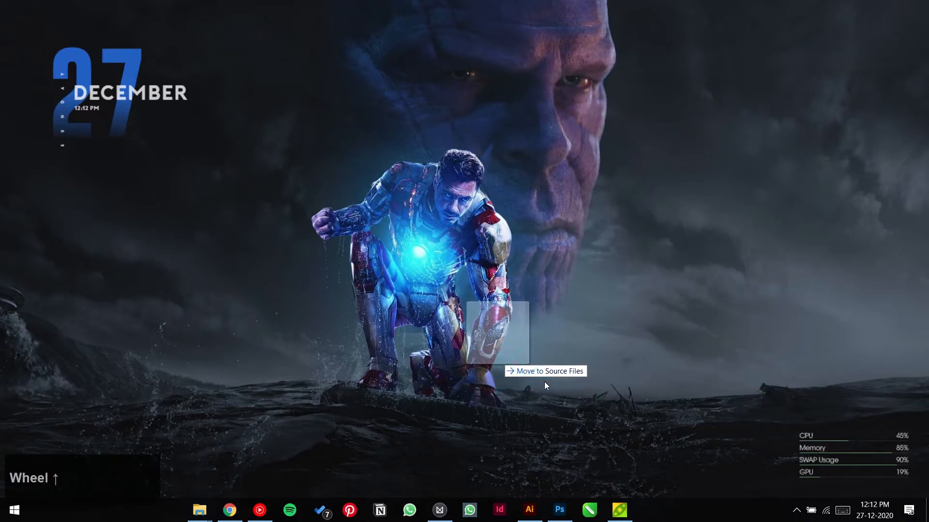
click(559, 503)
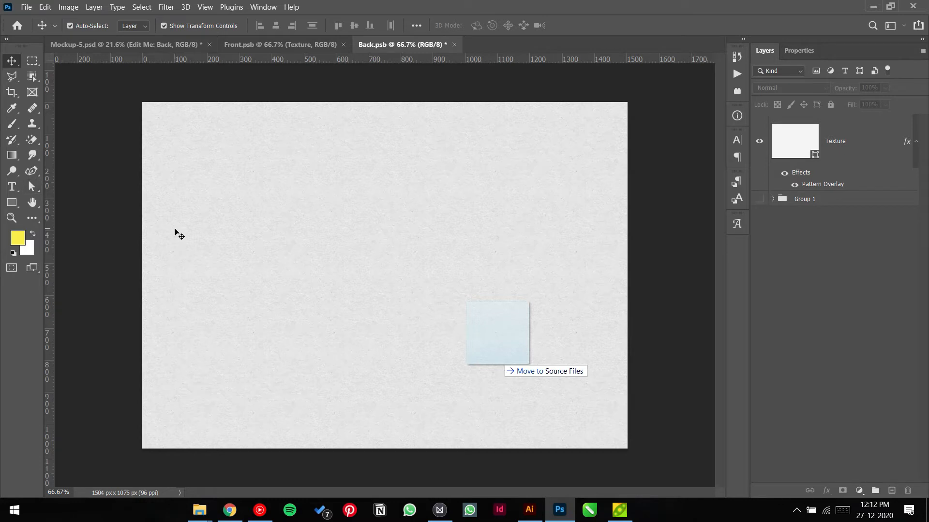
Step: Check the mockup and Back.psb, switching to the Rectangle tool and back to Move
click(140, 44)
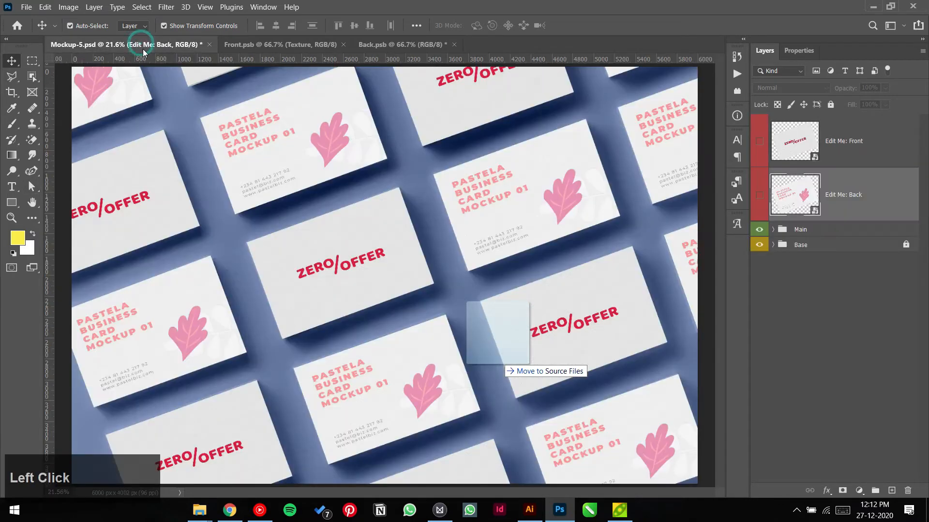
click(406, 44)
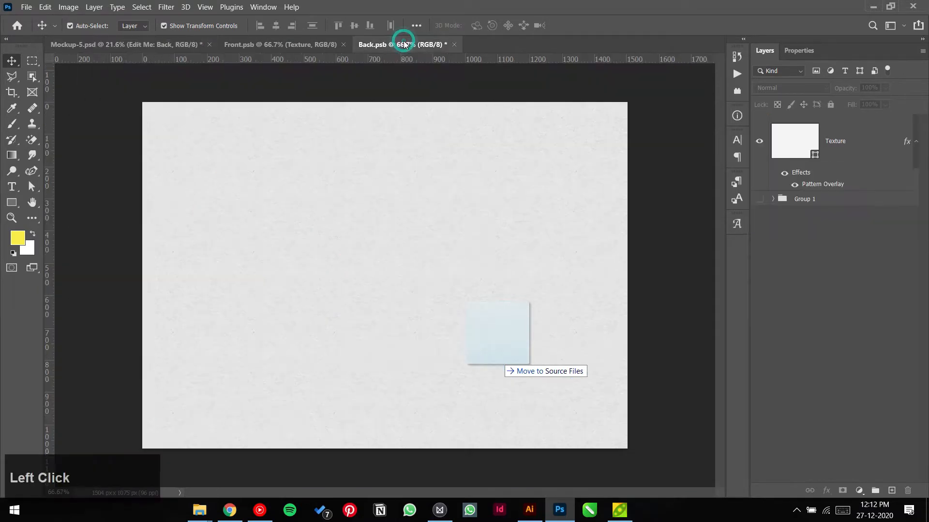
click(11, 202)
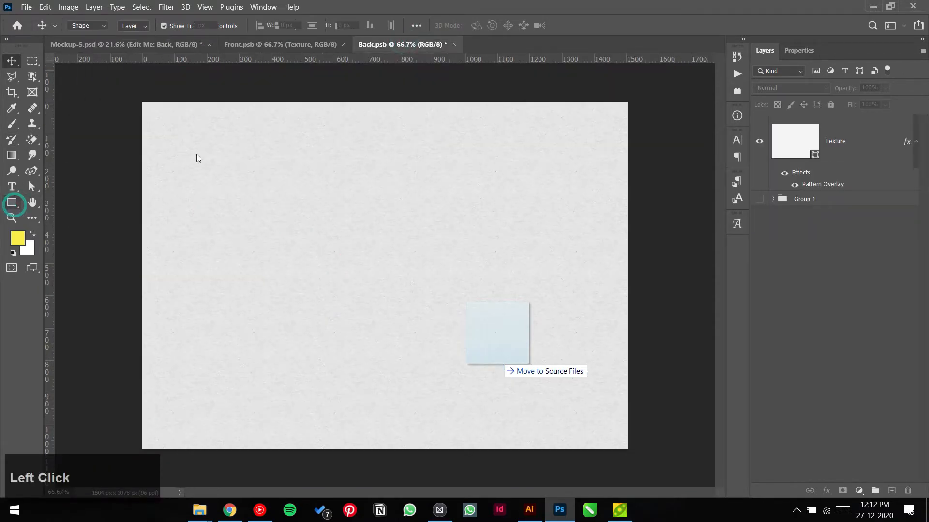
click(12, 61)
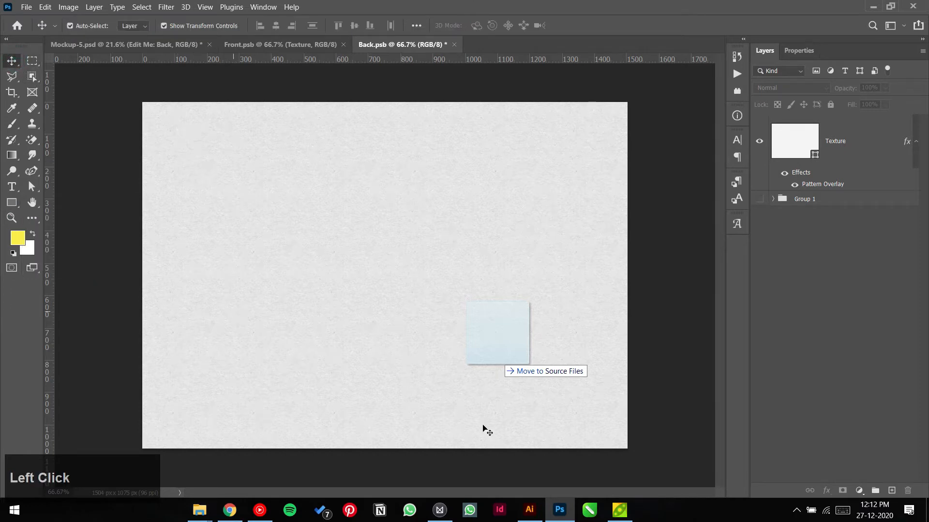
Step: Close the Logo_colors.eps document in Illustrator and return to Photoshop
click(530, 510)
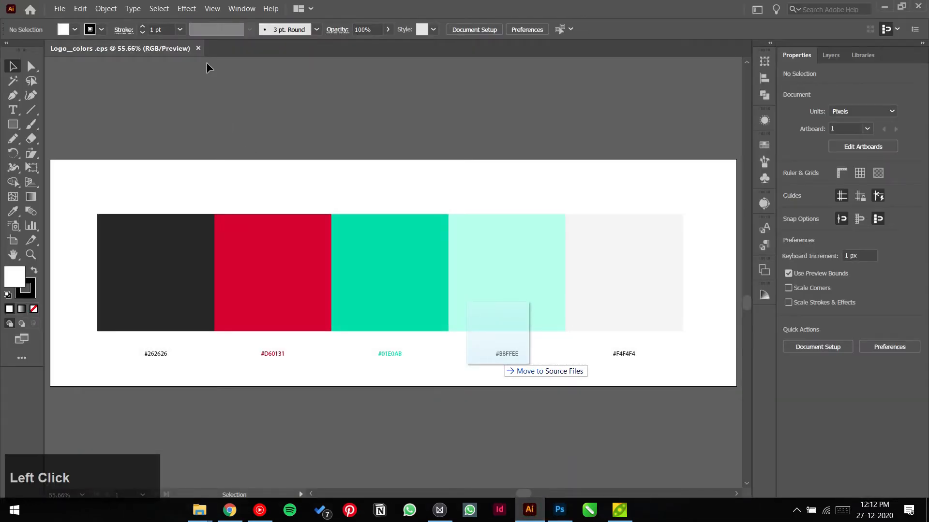
click(198, 48)
click(562, 508)
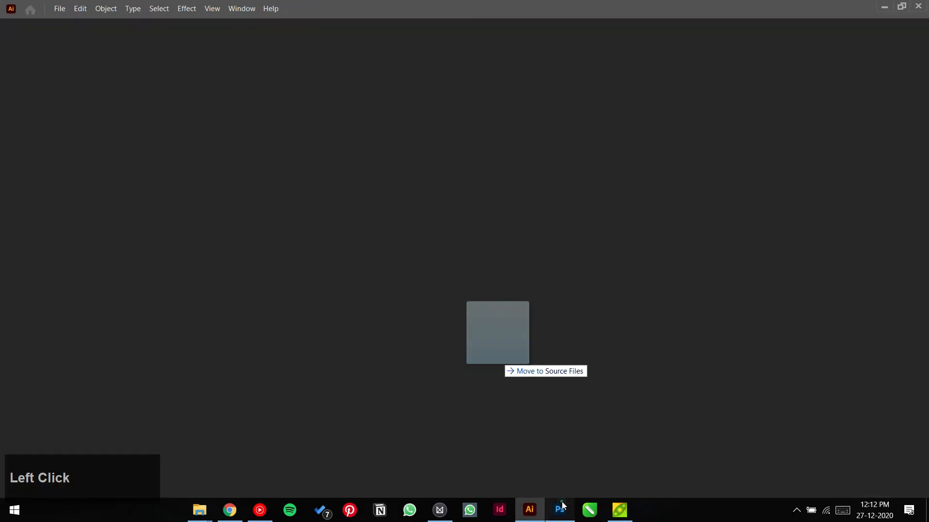
Step: Copy the ZERO/OFFER logo from Front.psb into Back.psb and position it right of centre
click(275, 45)
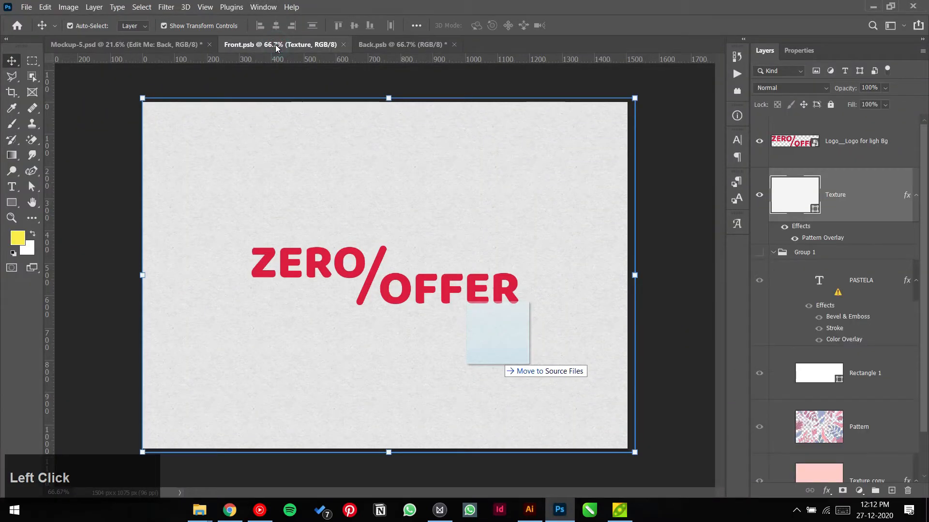
click(369, 278)
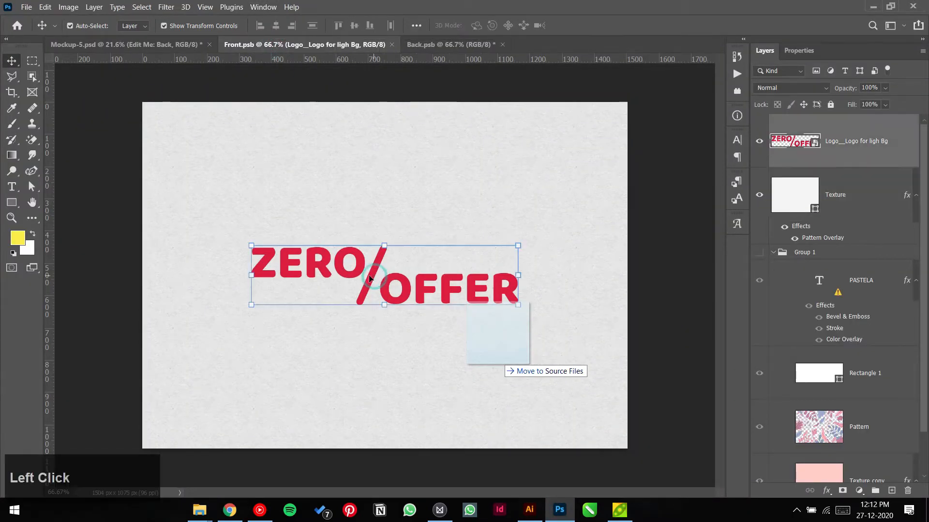
key(ctrl+c)
click(450, 45)
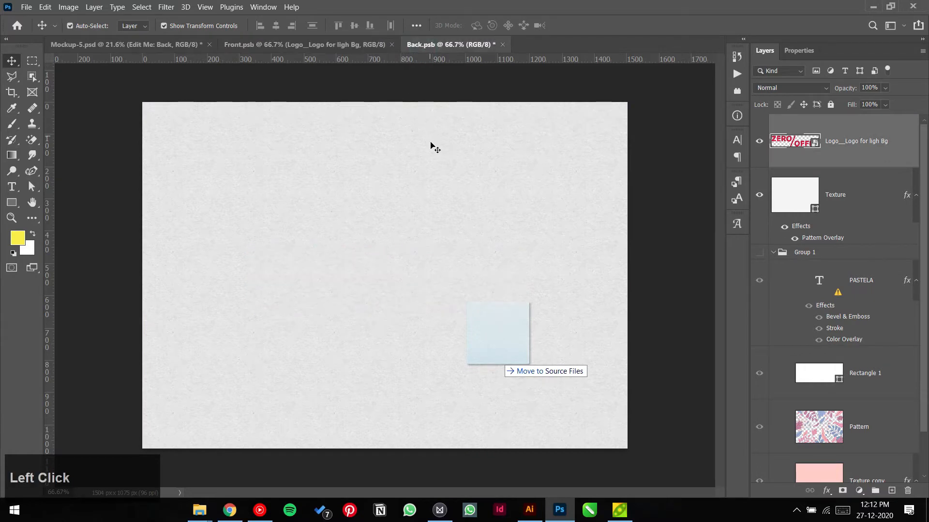
key(ctrl+v)
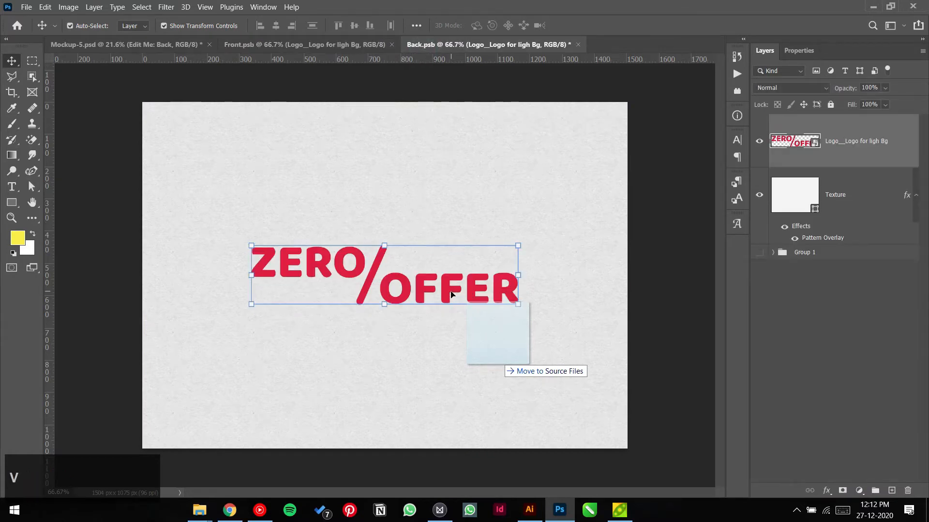
drag(450, 294, 529, 284)
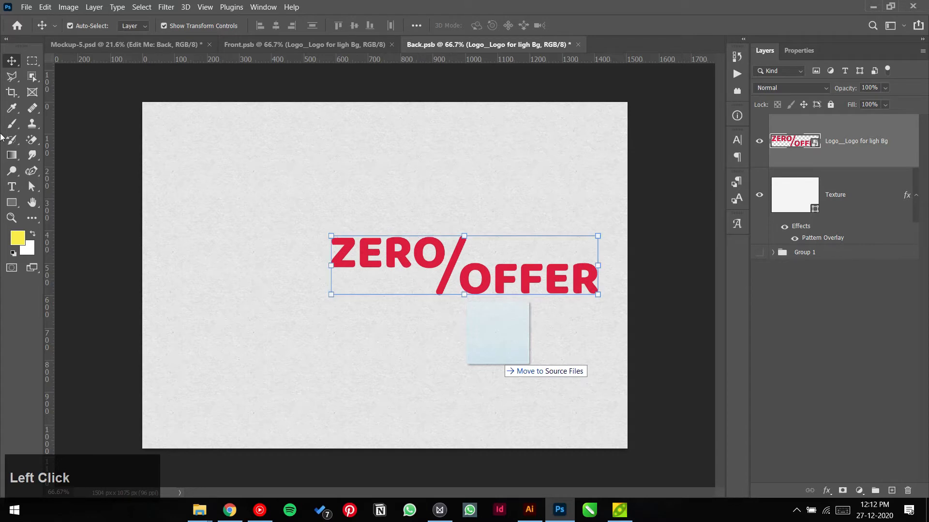
Step: Type 'VIKAS' with the Horizontal Type Tool at the card's upper left
click(13, 190)
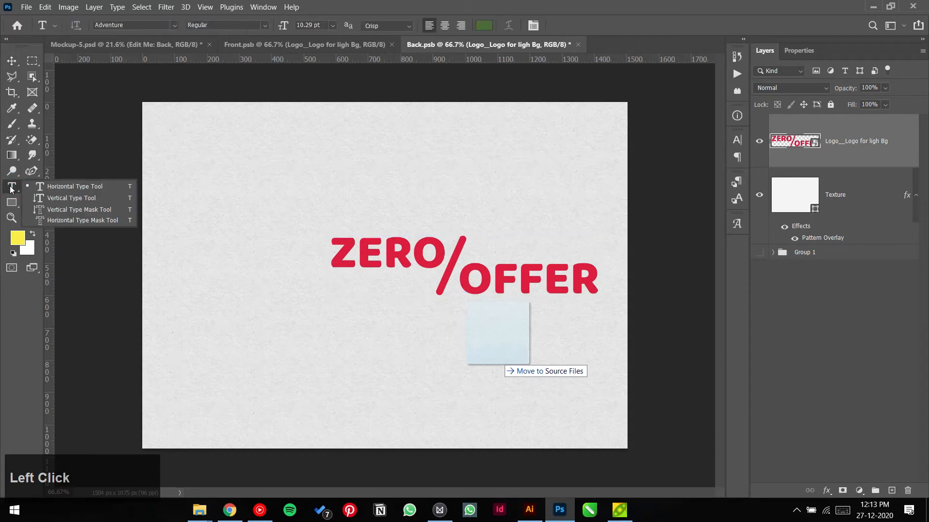
click(42, 186)
click(198, 172)
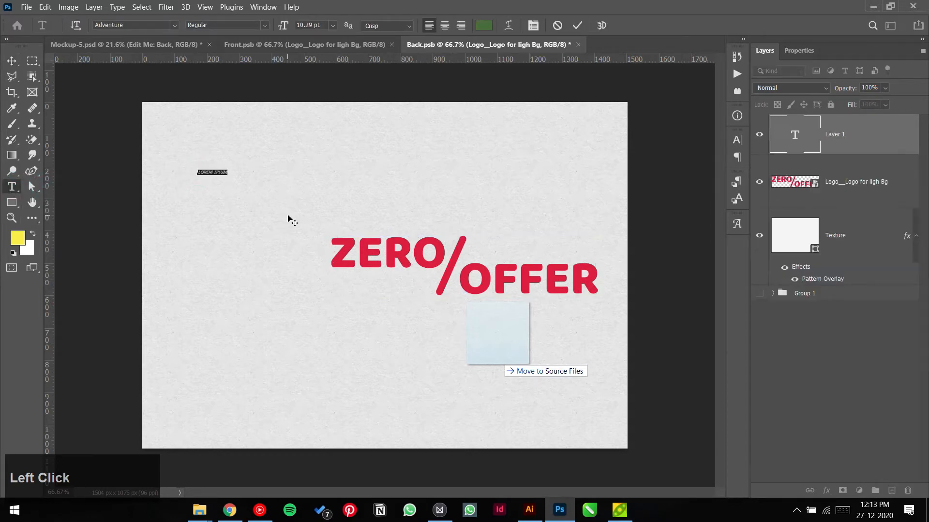
text(VIKAS)
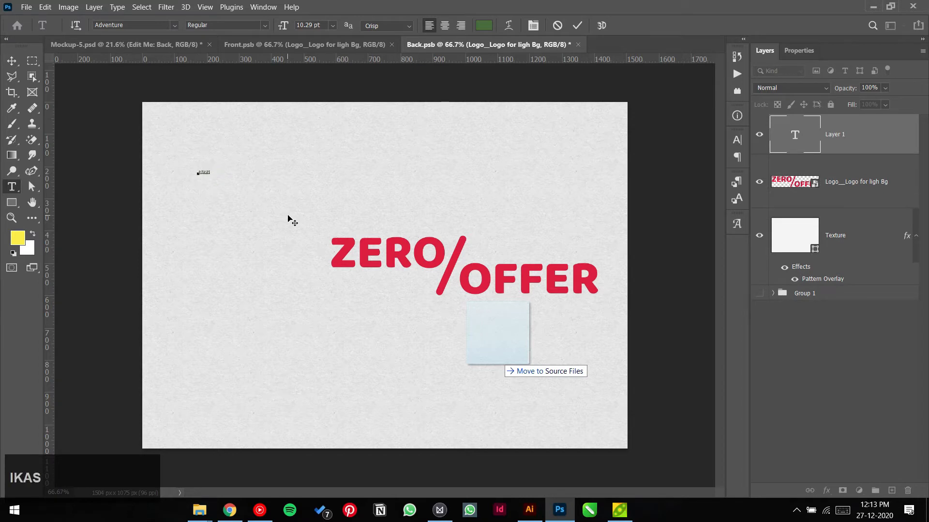
click(579, 27)
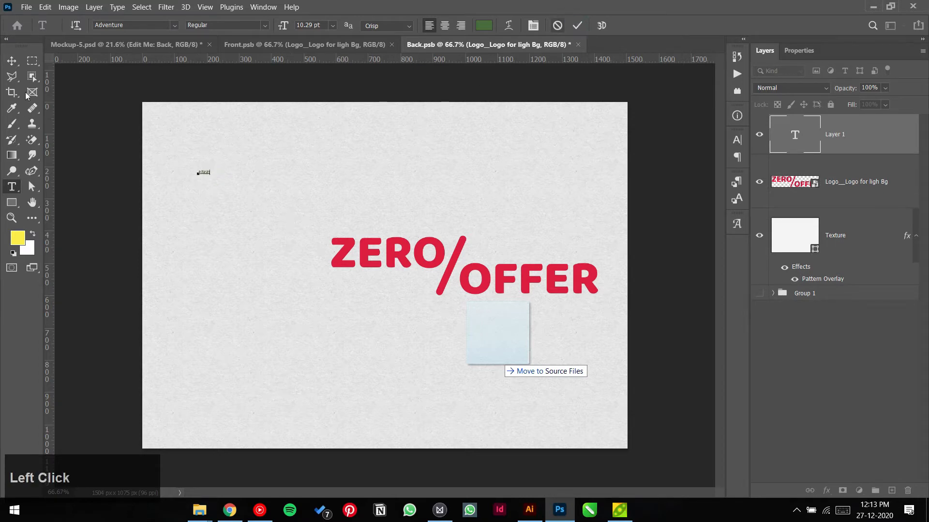
Step: Enlarge VIKAS to heading size with Free Transform, then select the Texture layer
click(12, 60)
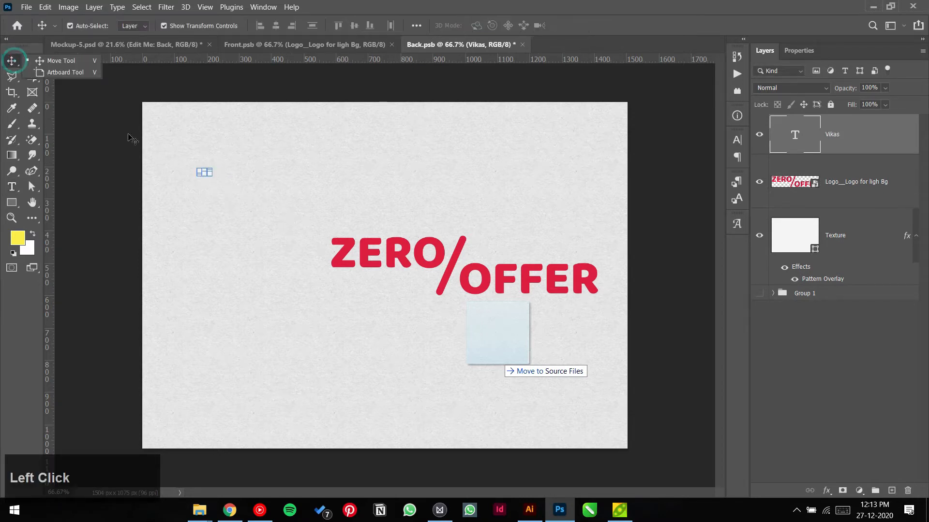
drag(211, 176, 257, 216)
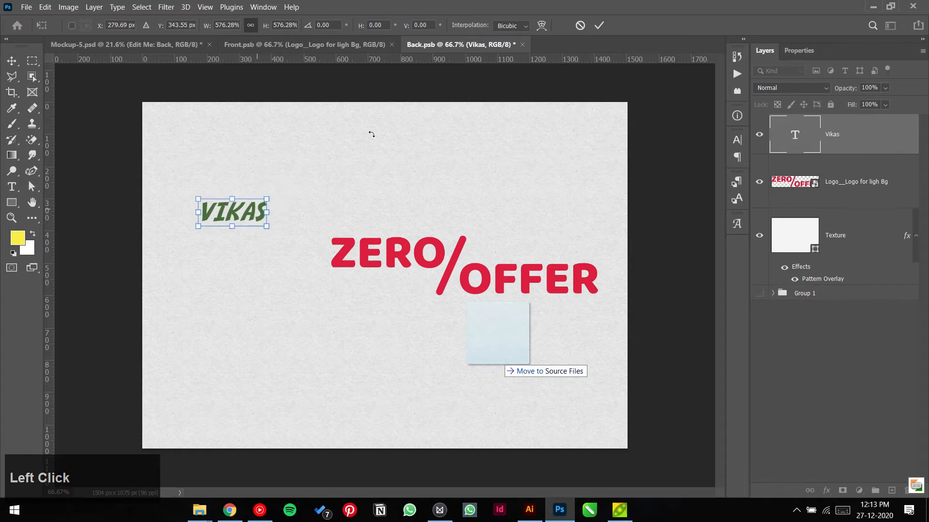
click(600, 25)
click(307, 184)
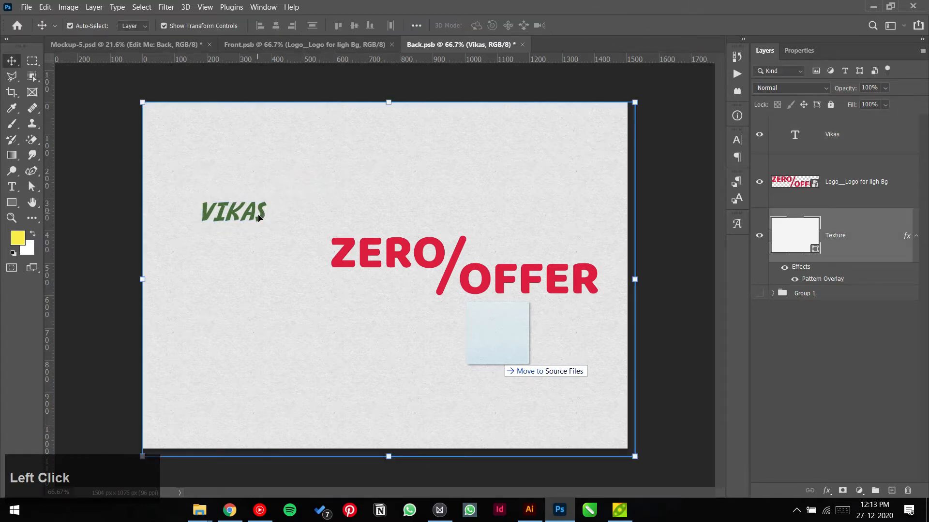
click(265, 214)
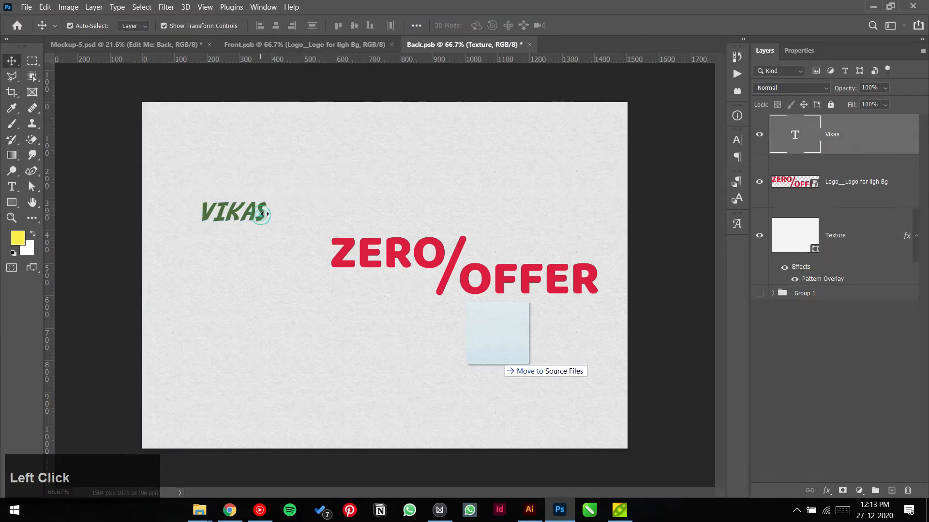
click(850, 232)
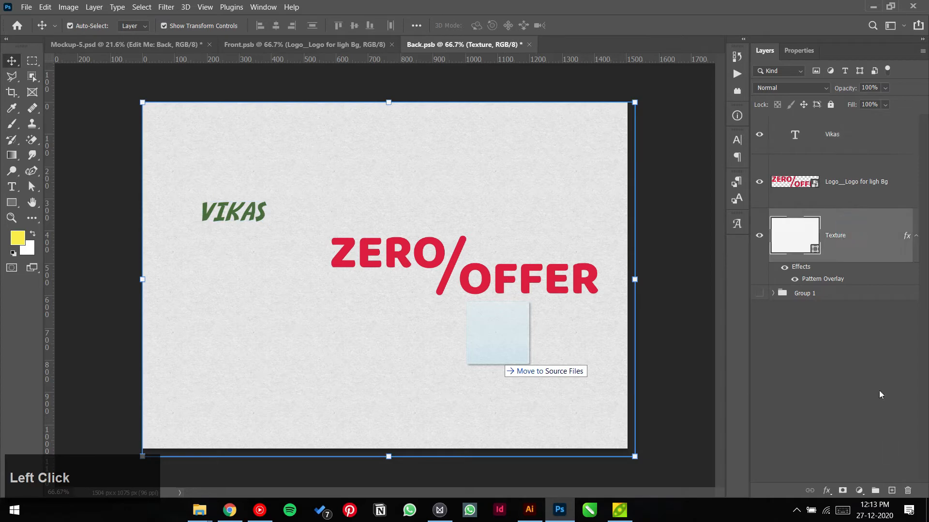
Step: Lock the Texture layer and duplicate VIKAS below, retyped as 'GRAPHIC DESIGNER'
click(830, 104)
drag(258, 213, 258, 256)
double_click(251, 252)
text(GRA)
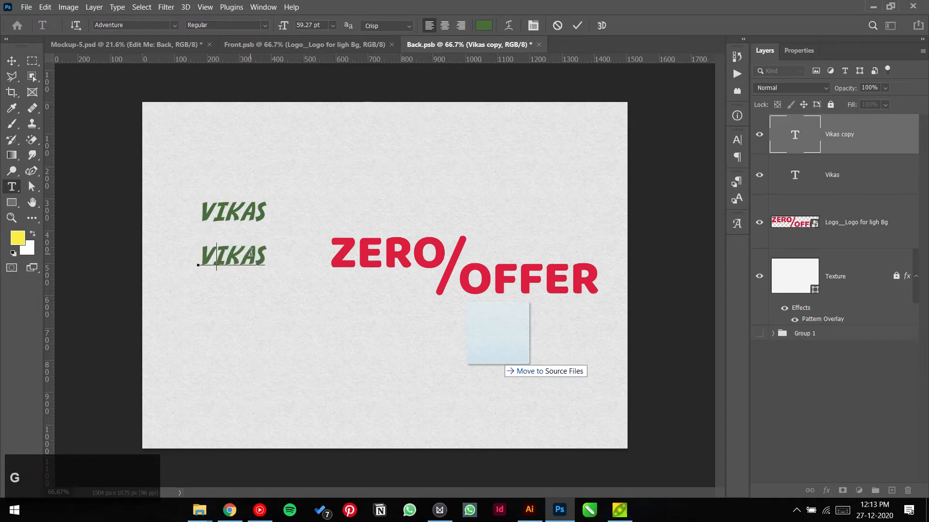
text(PHIC )
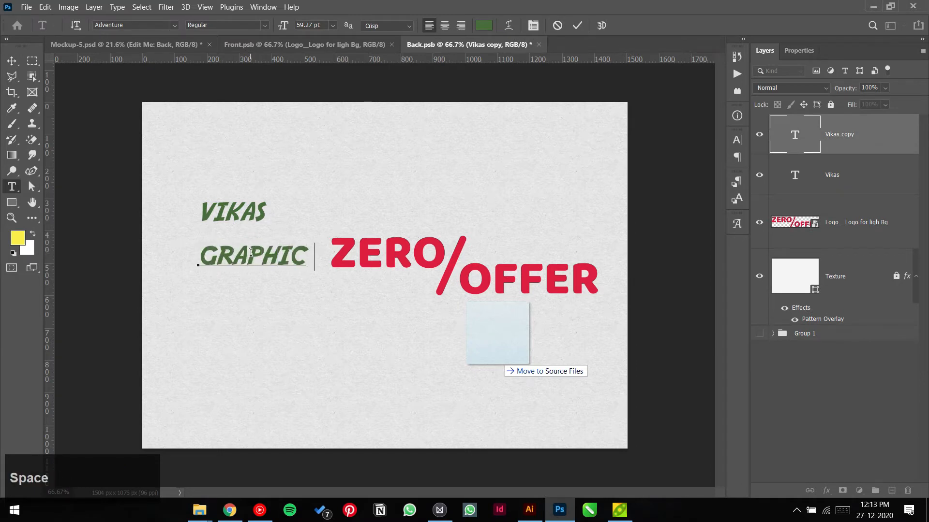
text(DESIGNER)
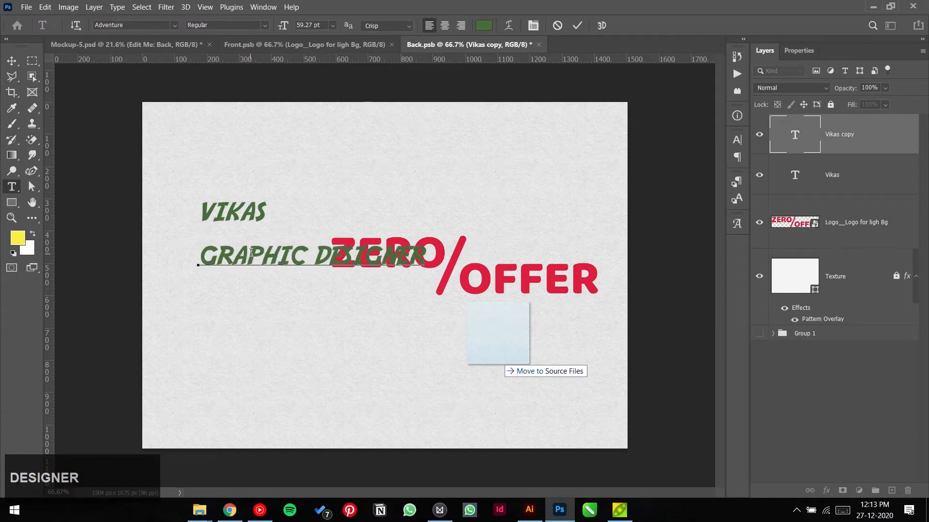
click(577, 25)
Step: Scale GRAPHIC DESIGNER to about 75% and place it directly under VIKAS
key(v)
drag(272, 262, 269, 252)
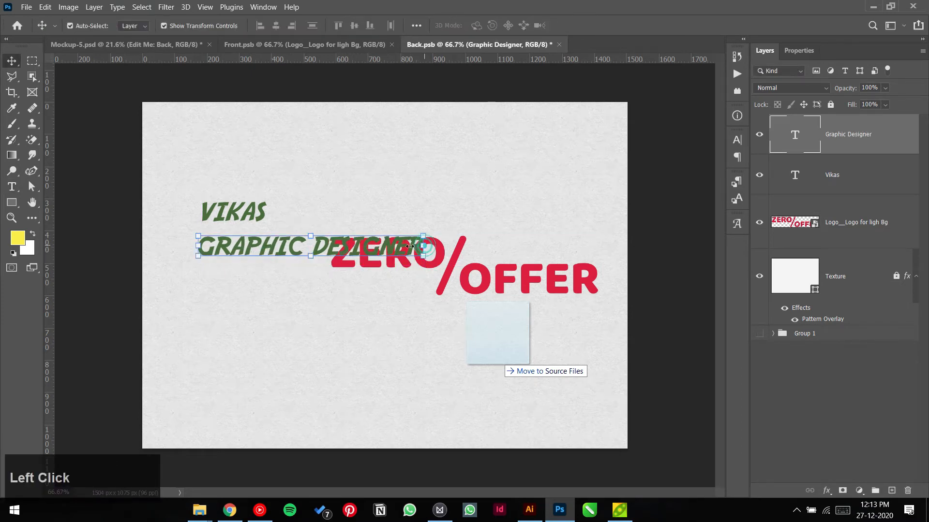
drag(410, 246, 371, 247)
drag(314, 252, 317, 240)
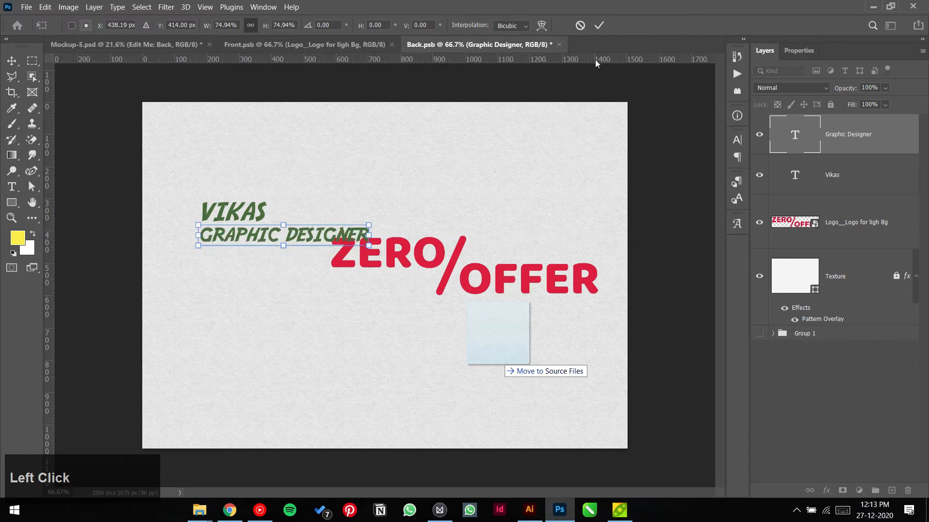
click(600, 26)
click(306, 180)
drag(266, 166, 261, 287)
click(261, 286)
click(248, 214)
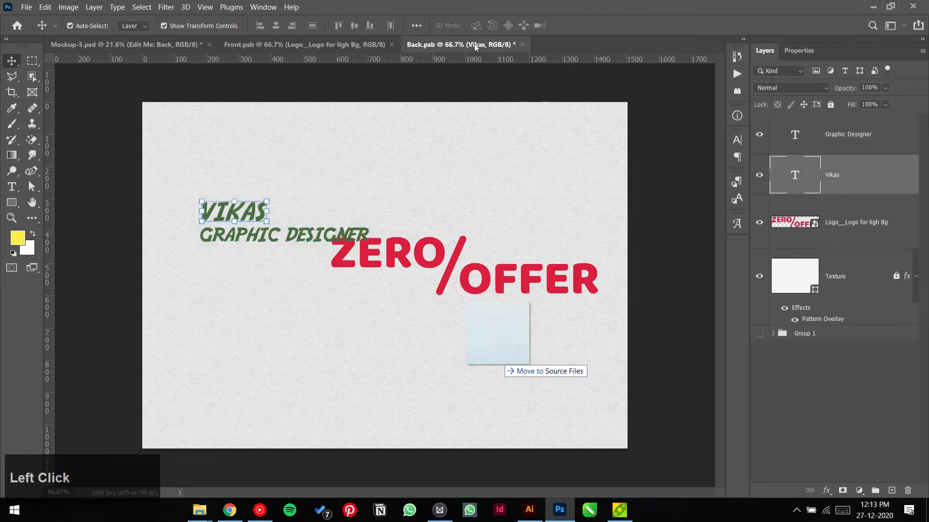
Step: Set the VIKAS heading in the Baloo font
click(793, 51)
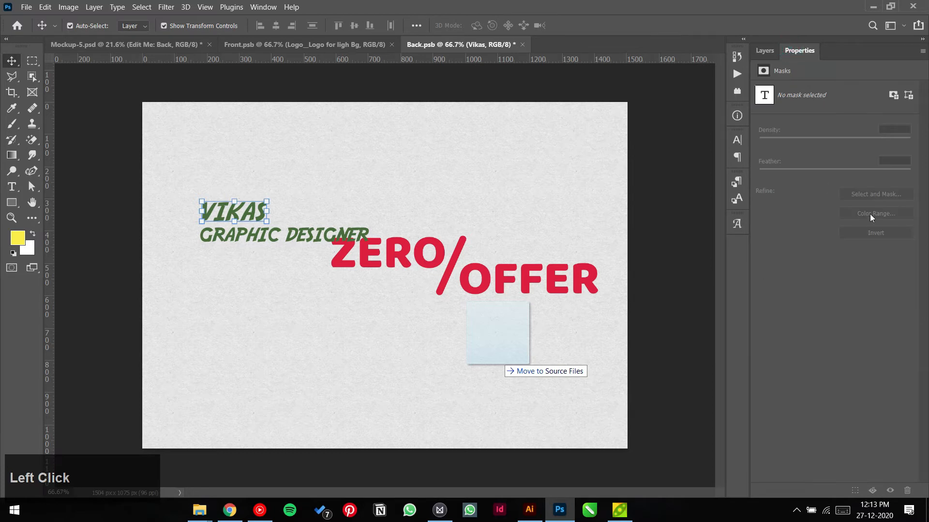
click(786, 175)
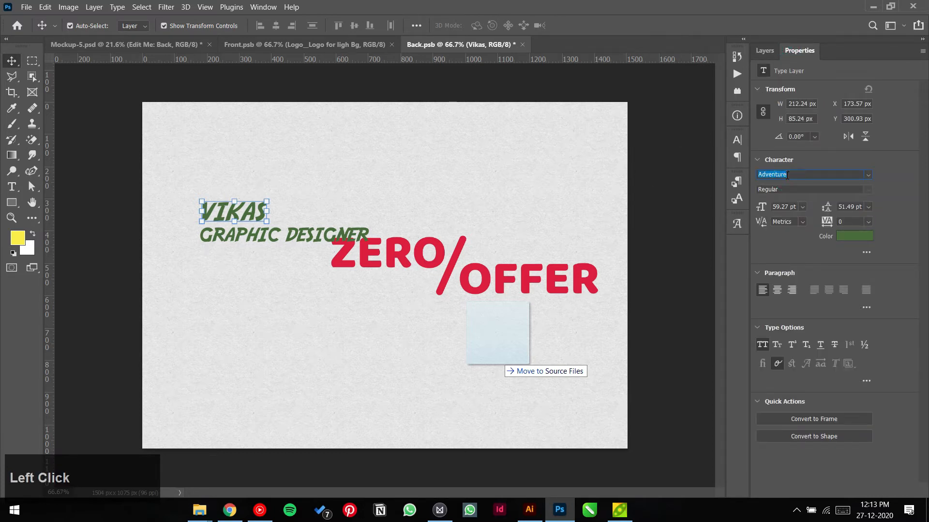
text(baloo)
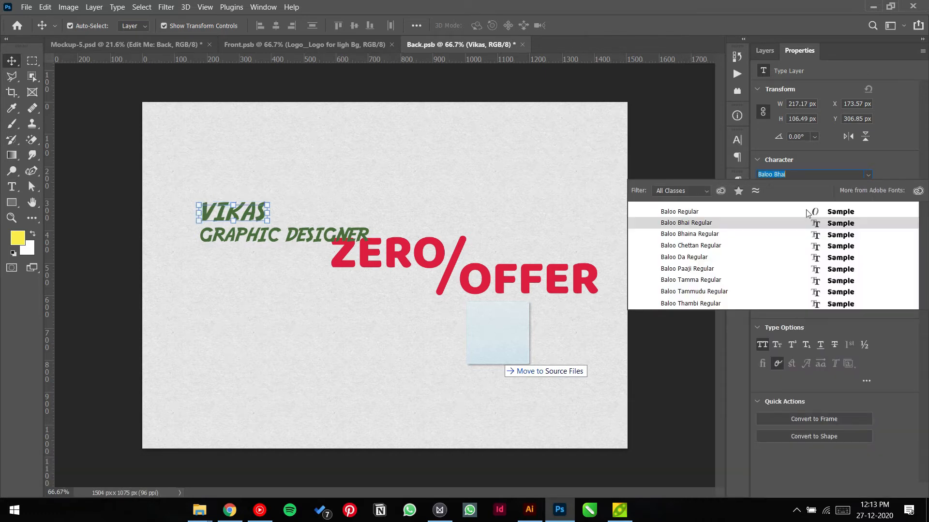
click(846, 215)
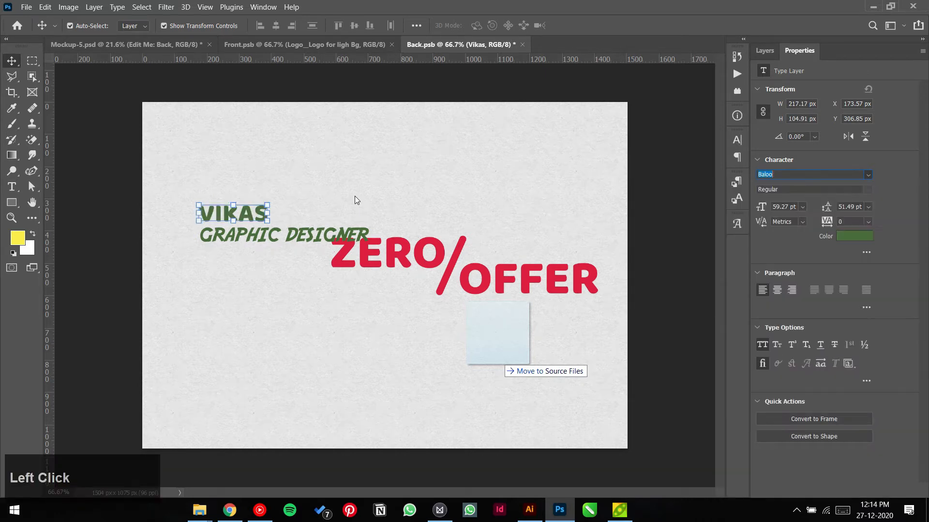
Step: Set the GRAPHIC DESIGNER line in Inter Medium
click(274, 235)
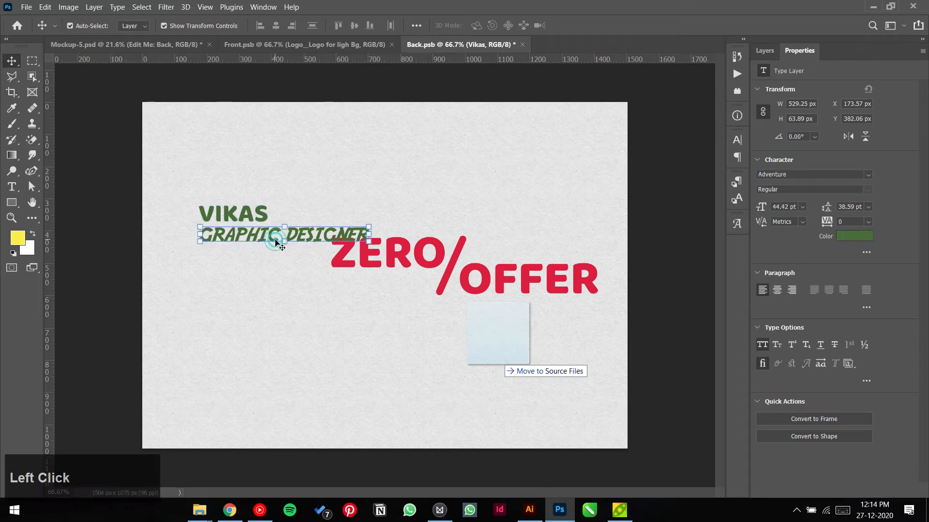
click(841, 176)
text(Inter)
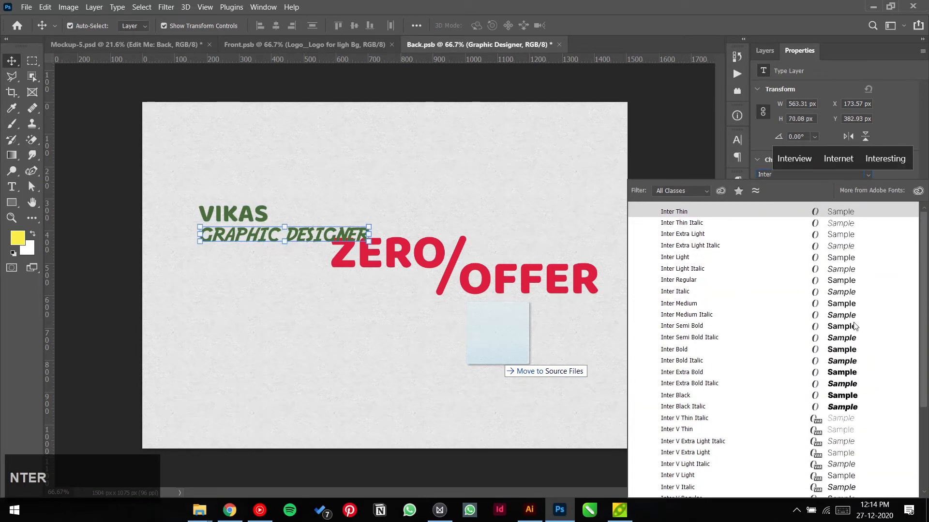
key(Down)
key(Down)
click(843, 307)
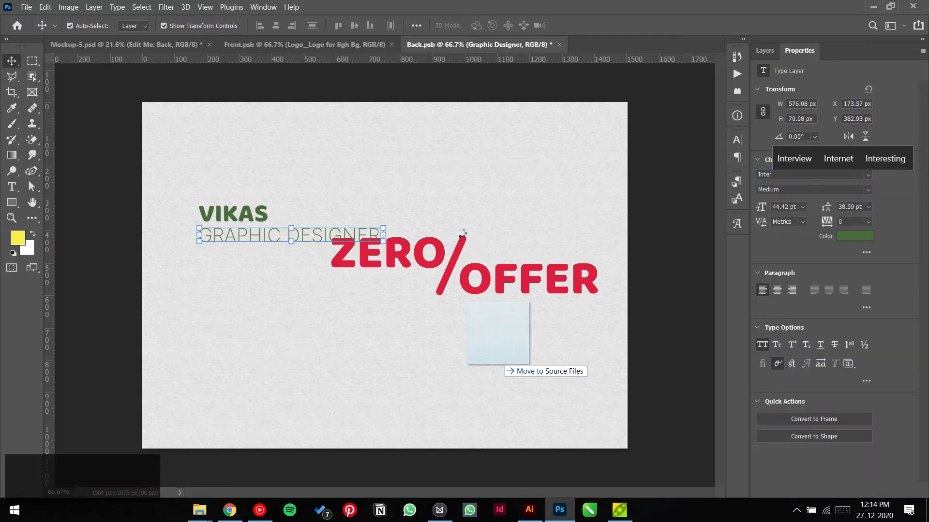
click(455, 209)
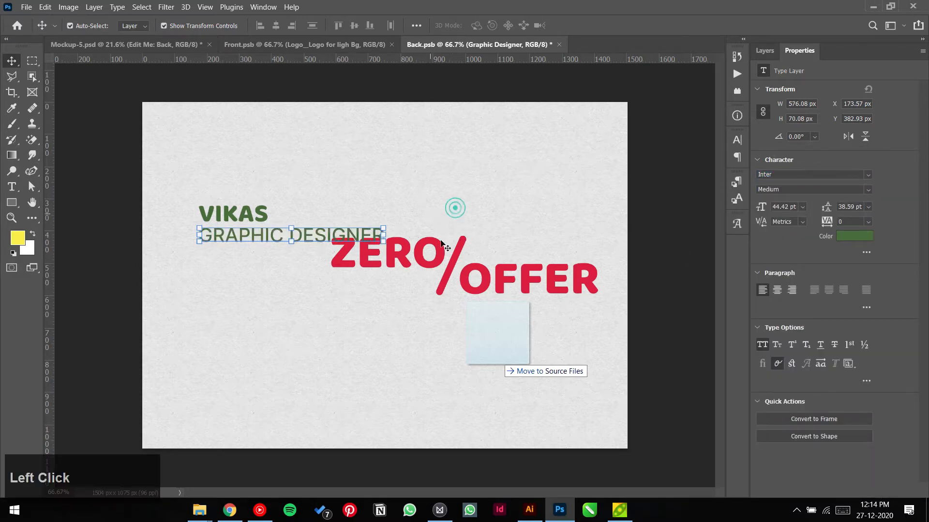
Step: Move the ZERO/OFFER logo down and to the right
drag(441, 256, 453, 314)
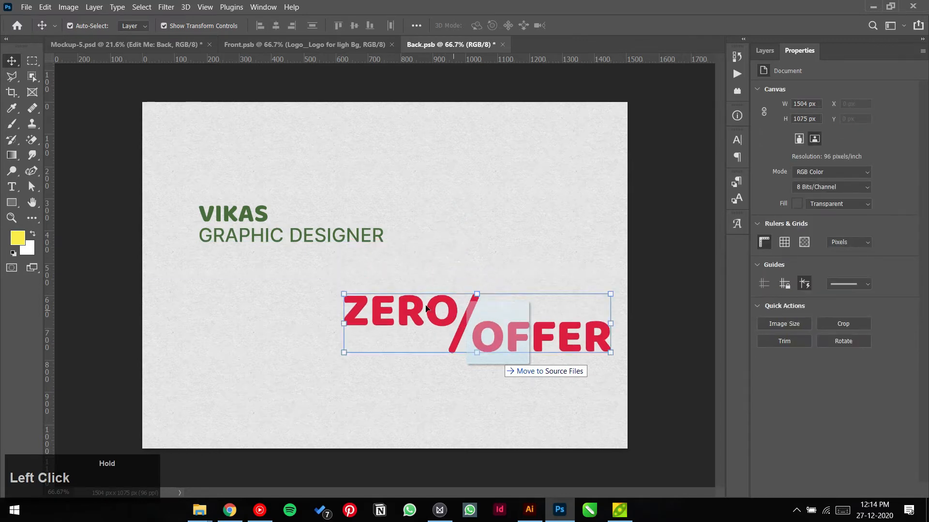
drag(242, 262, 257, 196)
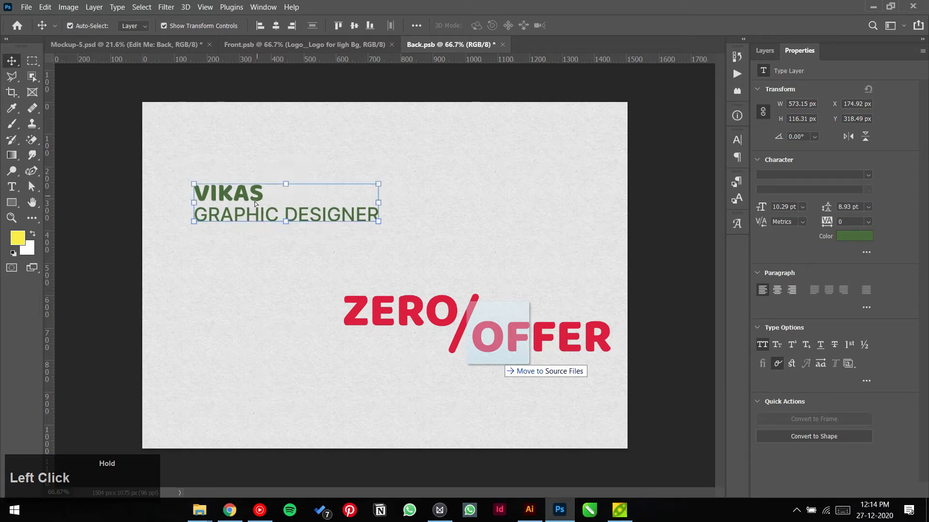
click(251, 250)
Step: Colour VIKAS and GRAPHIC DESIGNER red dc1d3f, sampled from the logo's ZERO text
drag(297, 245, 166, 221)
click(859, 236)
click(421, 305)
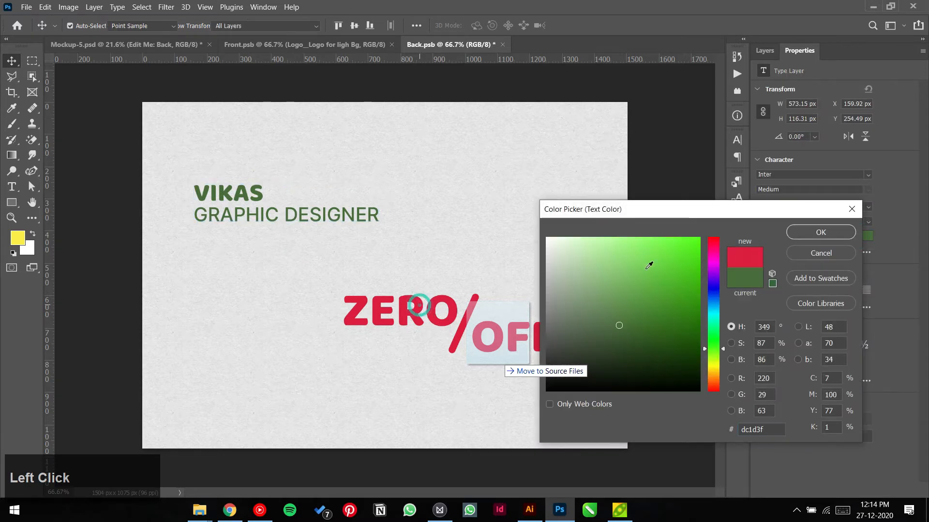
click(809, 235)
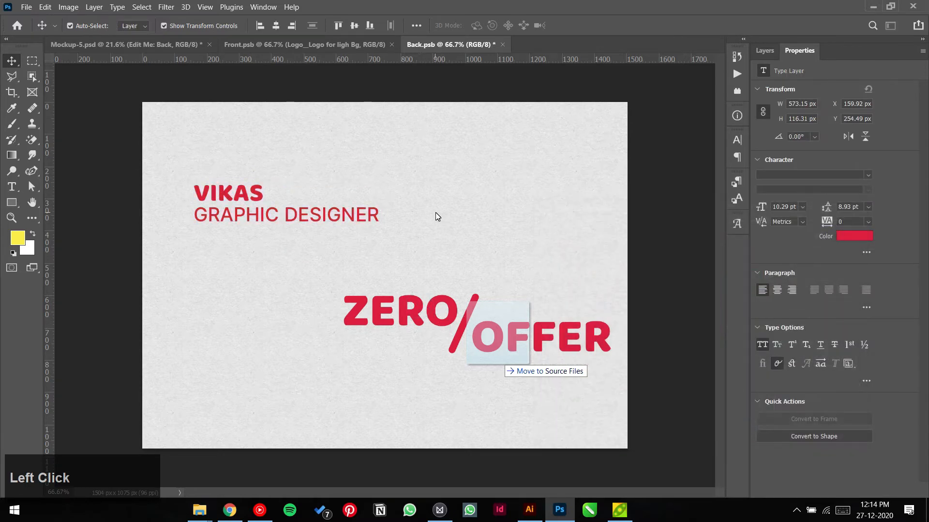
Step: Move the ZERO/OFFER logo up beside the name and nudge the heading text right
click(430, 315)
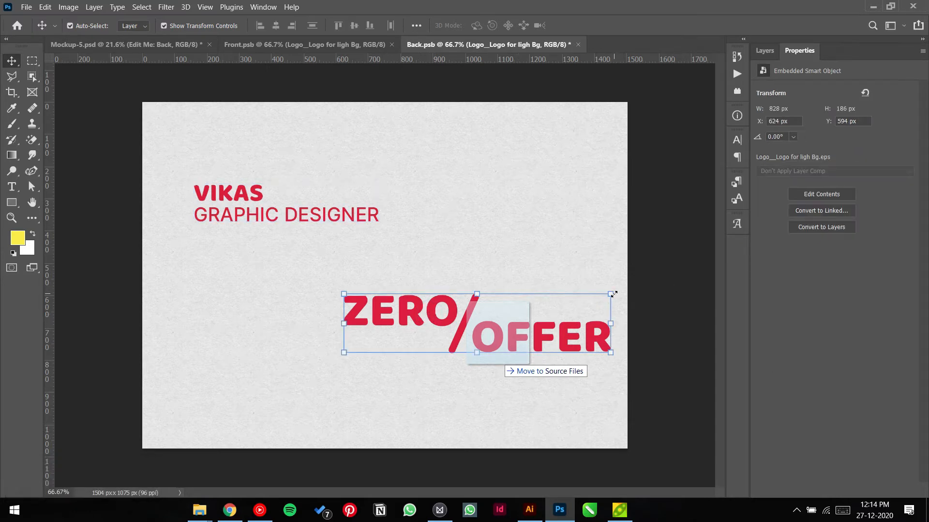
drag(610, 294, 554, 319)
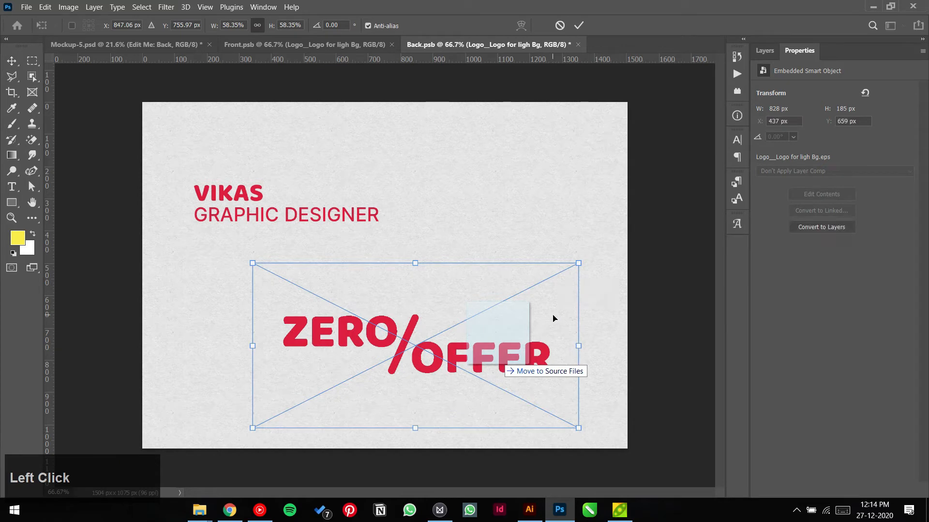
key(Escape)
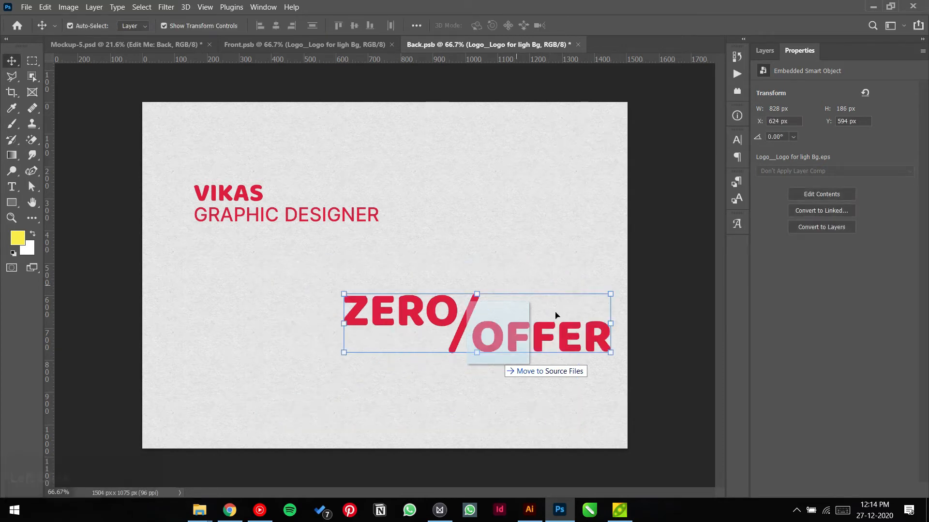
drag(568, 337, 574, 241)
click(481, 226)
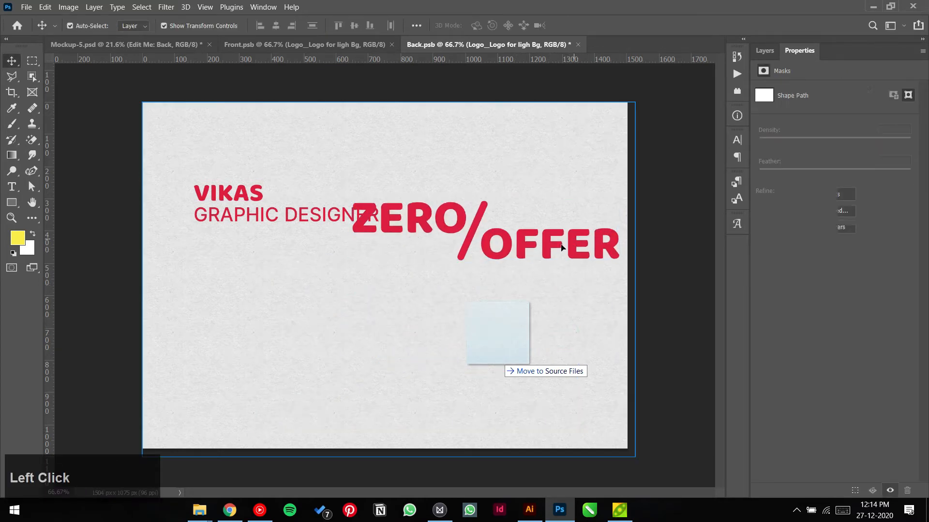
click(657, 206)
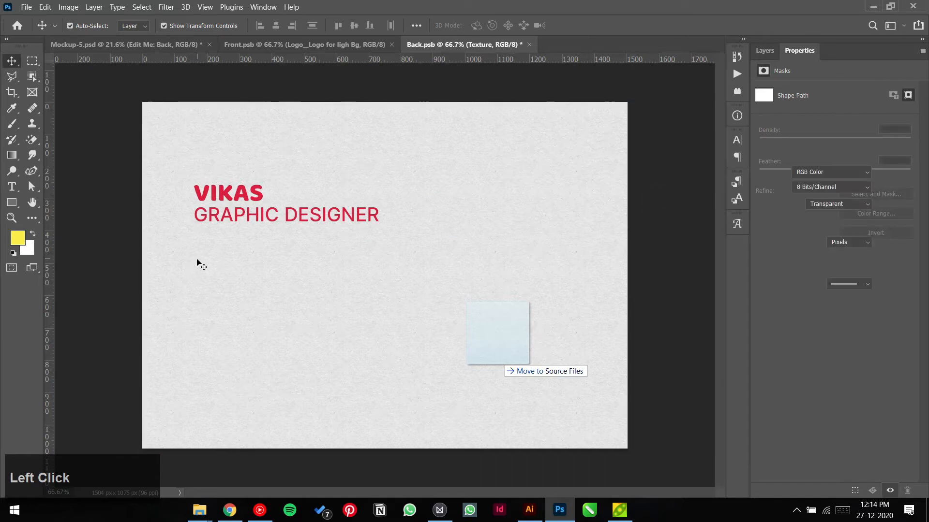
drag(199, 254, 262, 216)
click(523, 178)
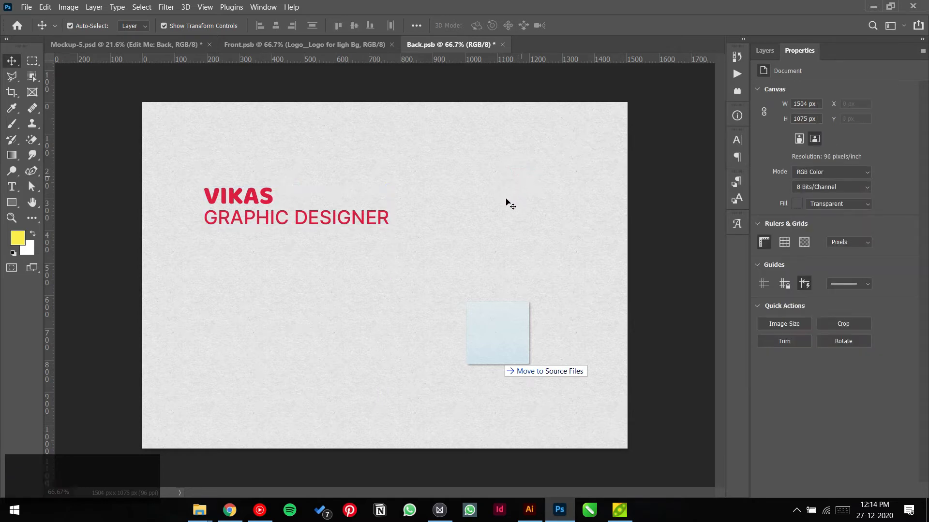
Step: Copy the ZERO/OFFER logo from Front.psb into Back.psb, then delete it
click(275, 44)
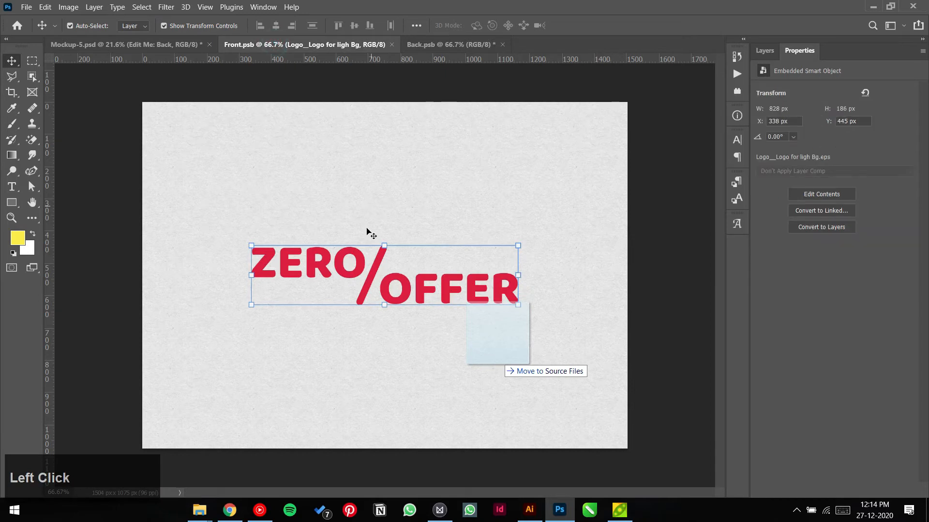
key(ctrl+c)
click(426, 44)
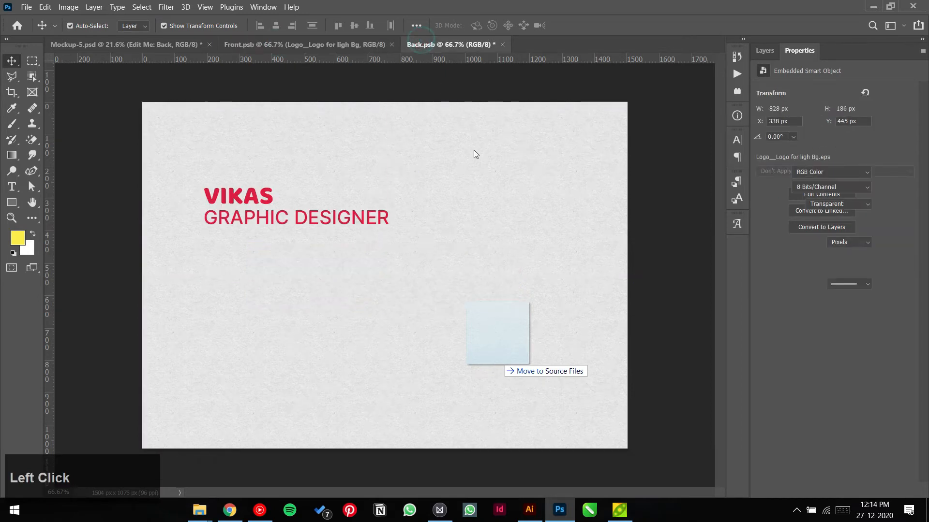
key(ctrl+v)
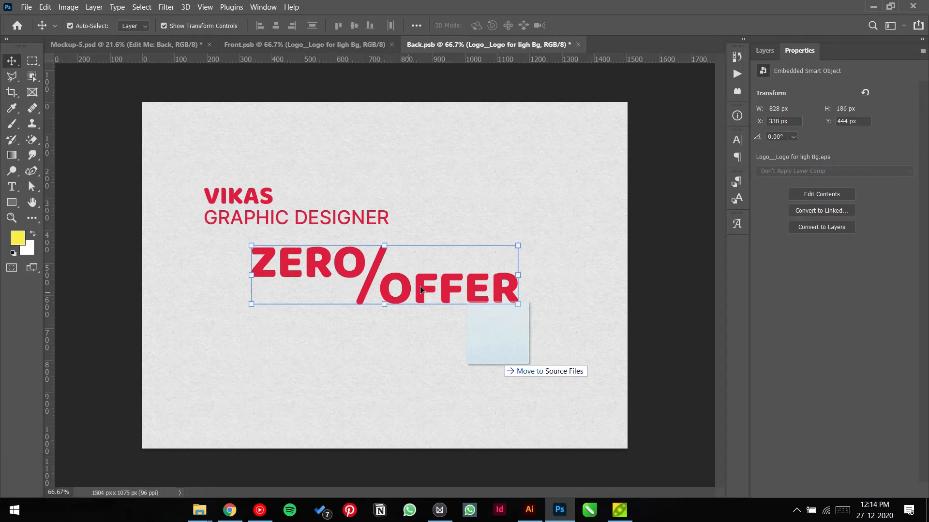
key(Delete)
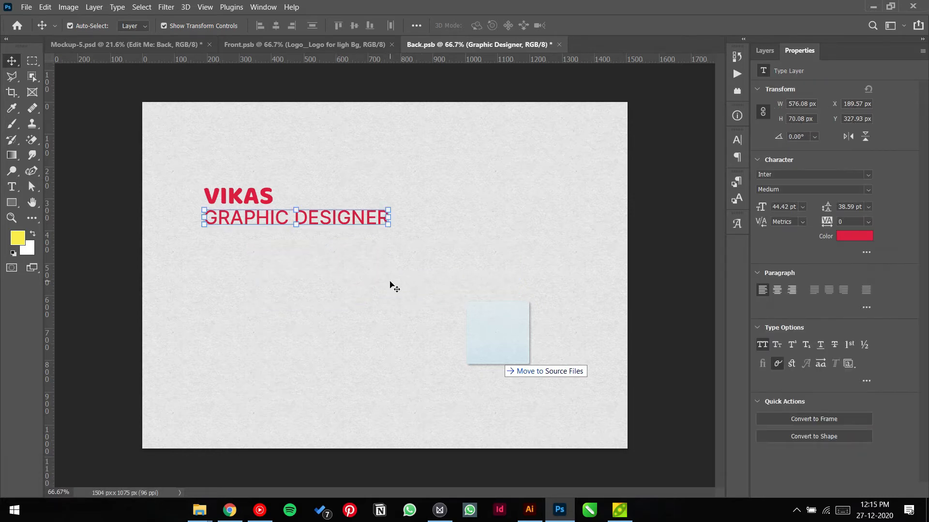
click(392, 287)
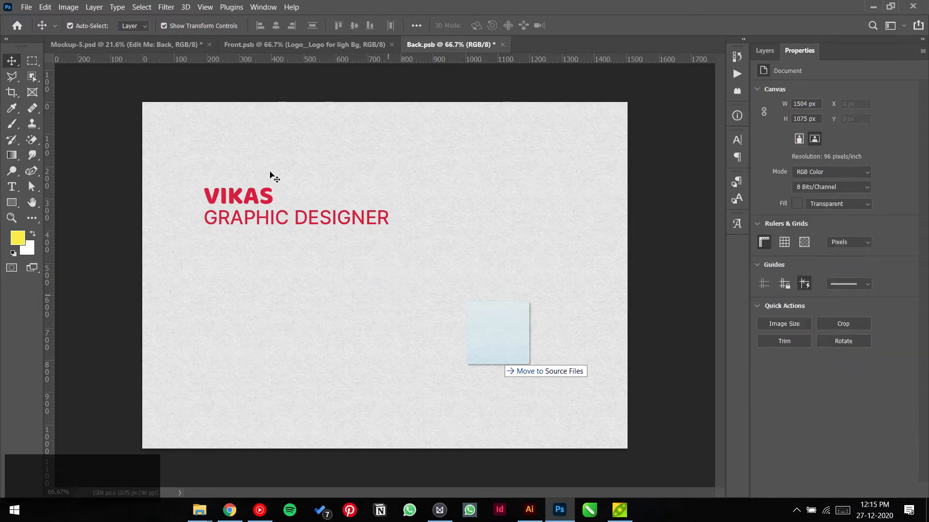
click(26, 7)
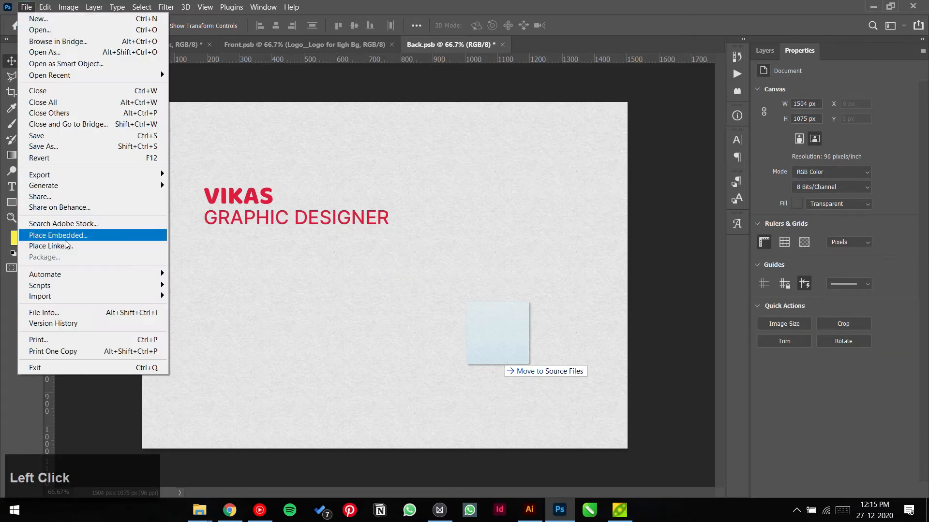
Step: Place the 'logo icon for light Bg' EPS embedded, scaled to 41.81% below the heading
click(58, 235)
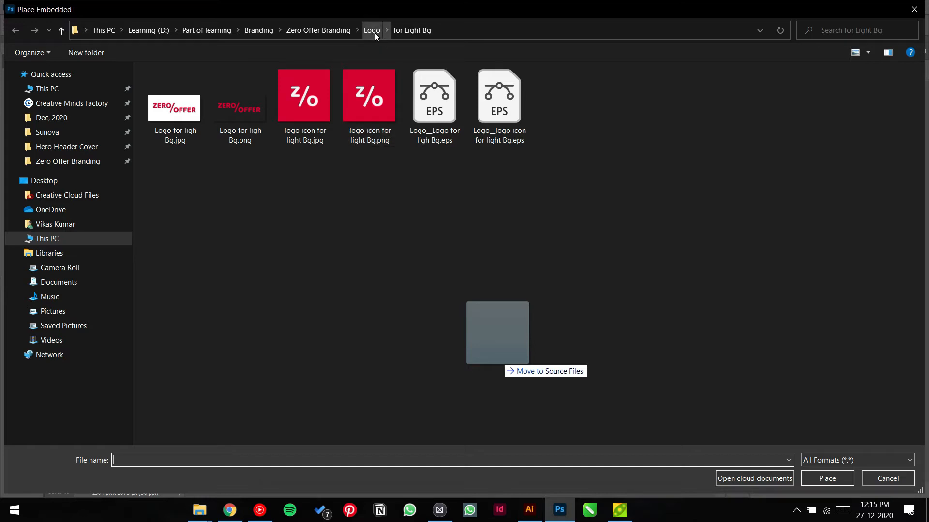
double_click(510, 91)
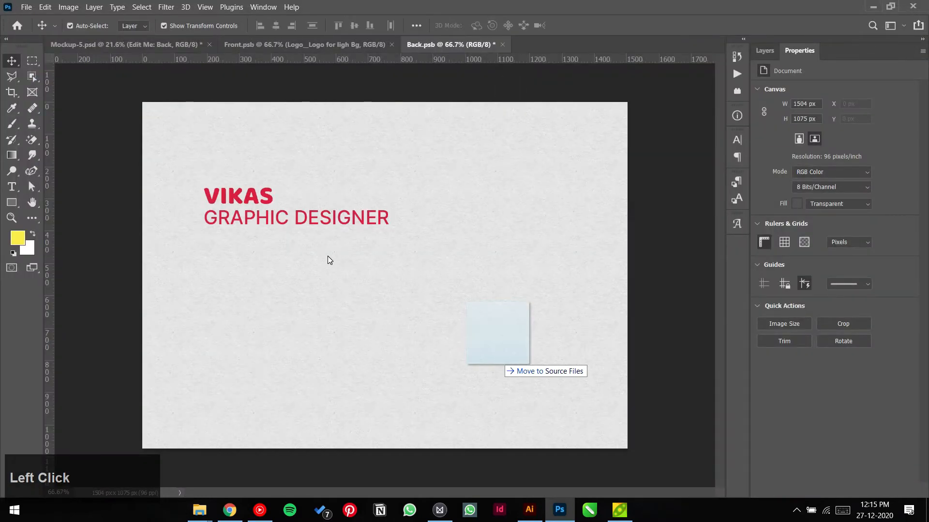
drag(530, 131, 375, 311)
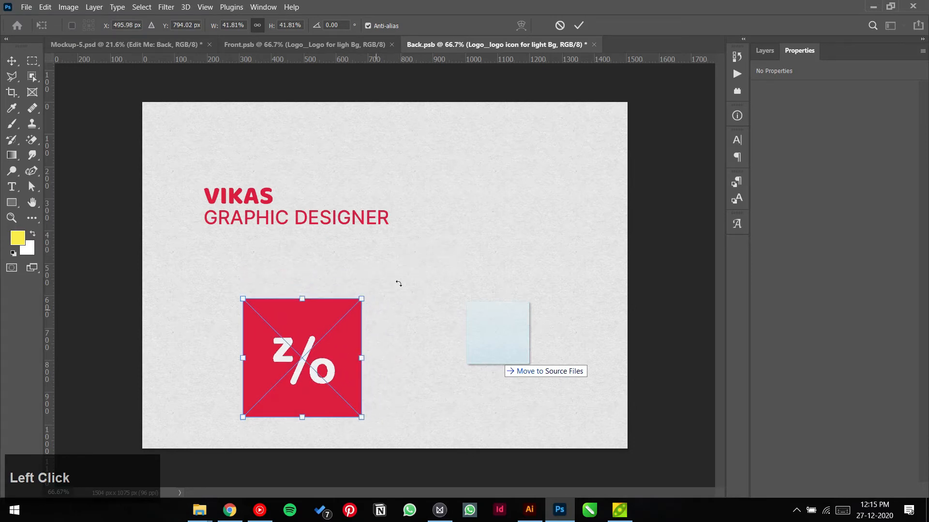
Step: Commit the logo icon's new size and switch to the Quick Selection Tool
click(582, 27)
scroll(301, 396, up, 2)
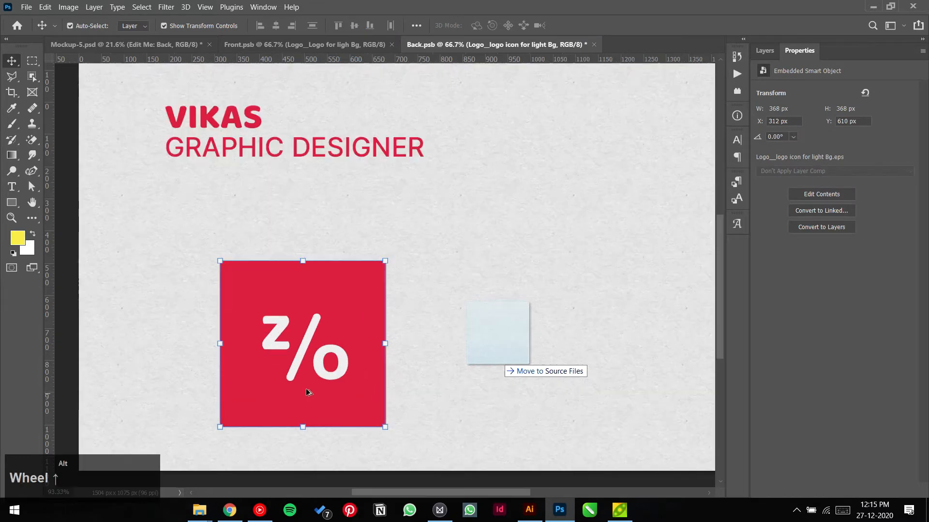
right_click(14, 80)
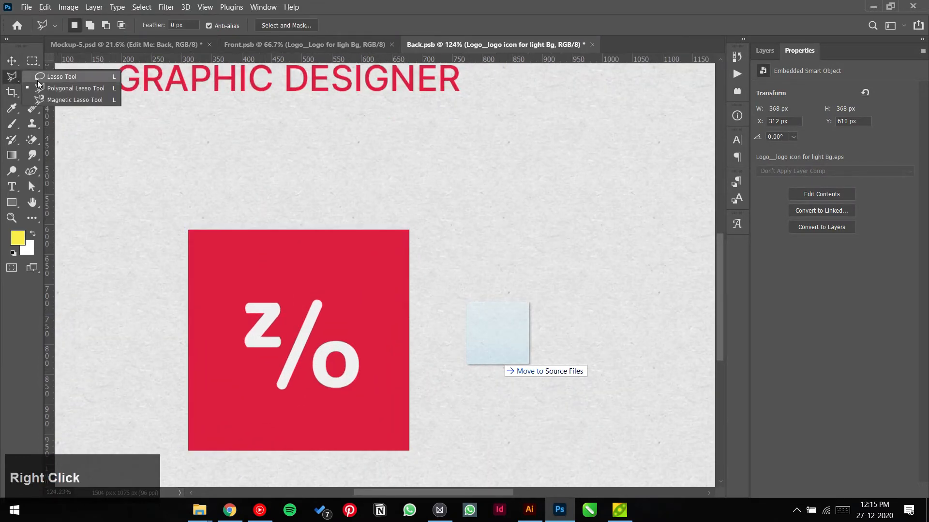
click(32, 78)
right_click(30, 79)
click(62, 90)
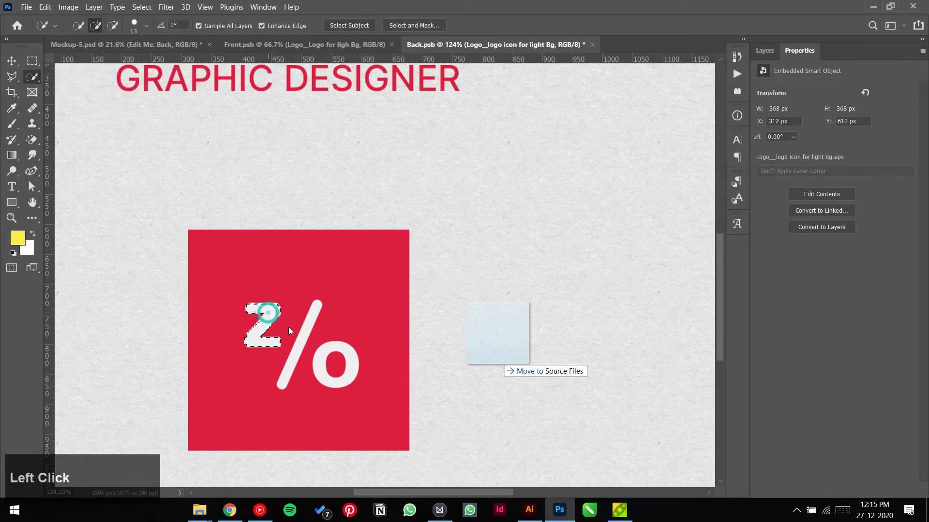
Step: Select the logo's white Z, slash and o glyphs and add an empty Layer 1
shift+click(308, 329)
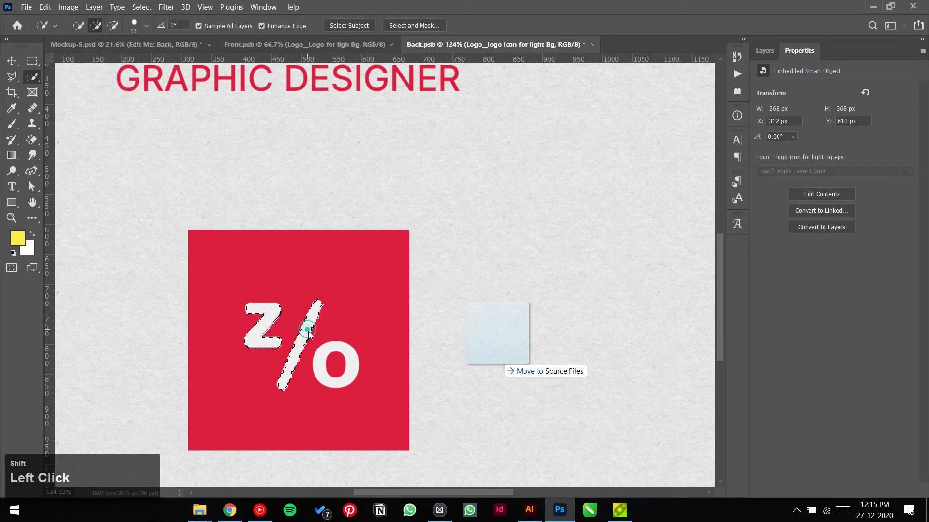
click(328, 352)
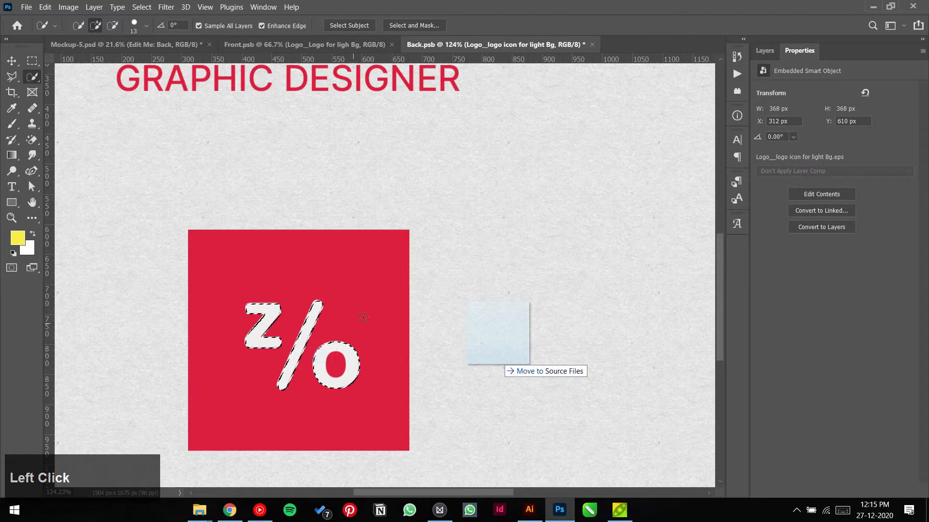
click(766, 51)
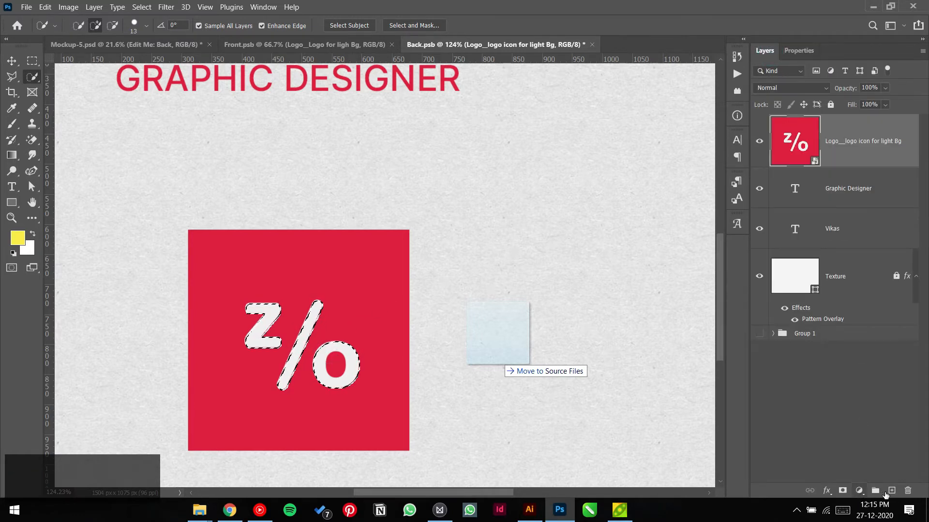
click(889, 492)
key(shift)
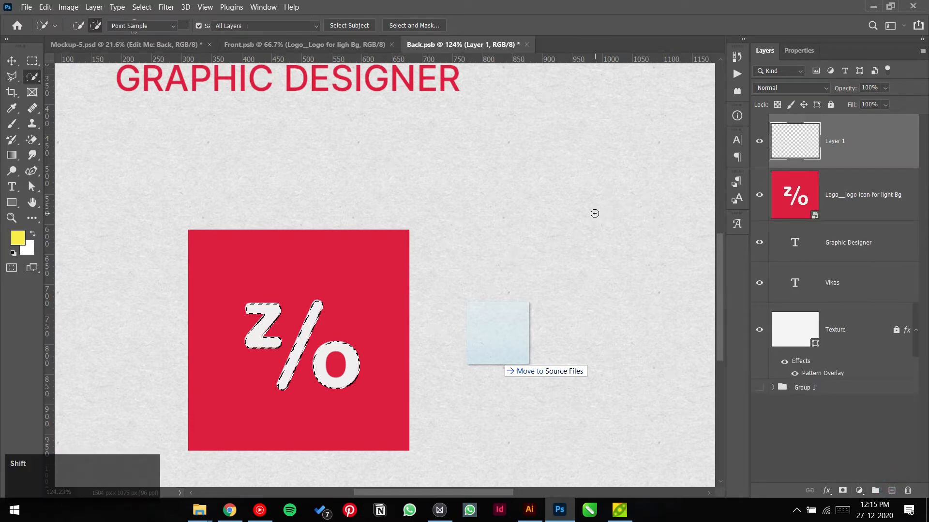
Step: Fill the selected glyphs on Layer 1 with the logo's sampled red
key(shift+F5)
click(473, 125)
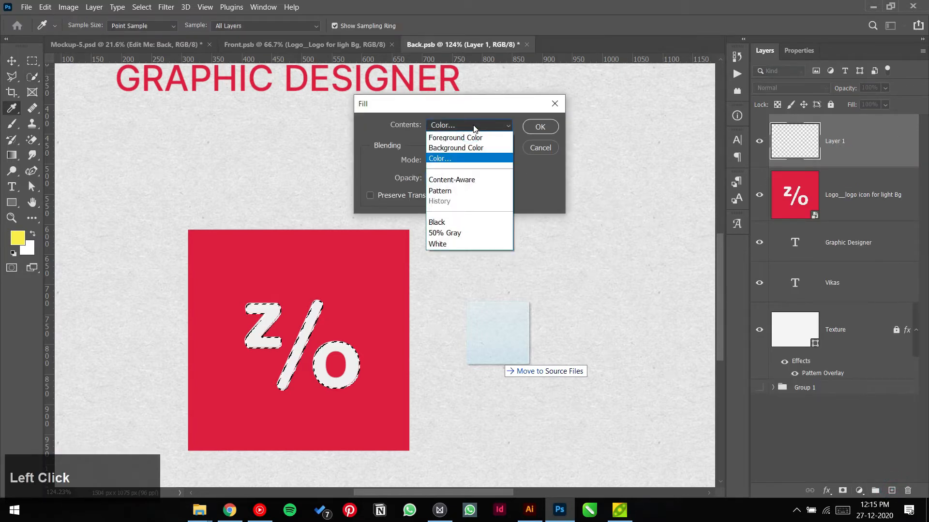
click(474, 127)
click(380, 272)
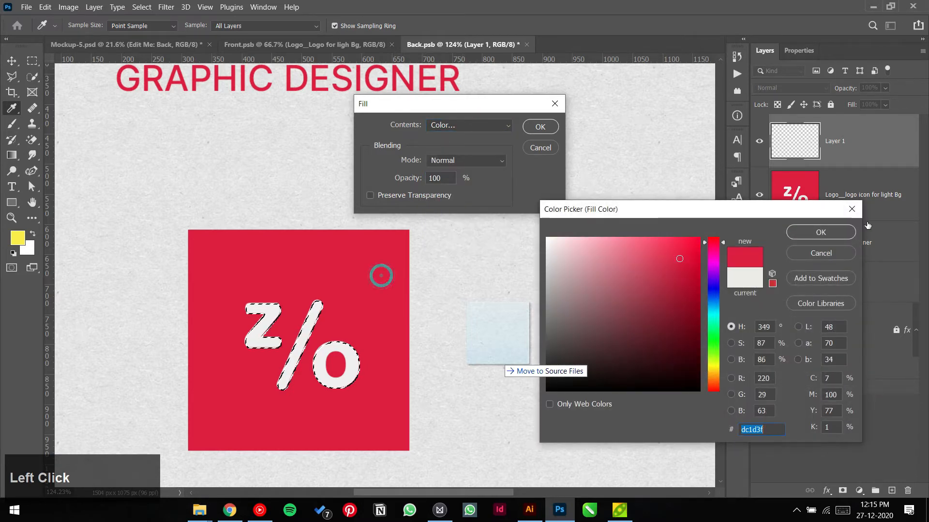
key(Return)
click(541, 128)
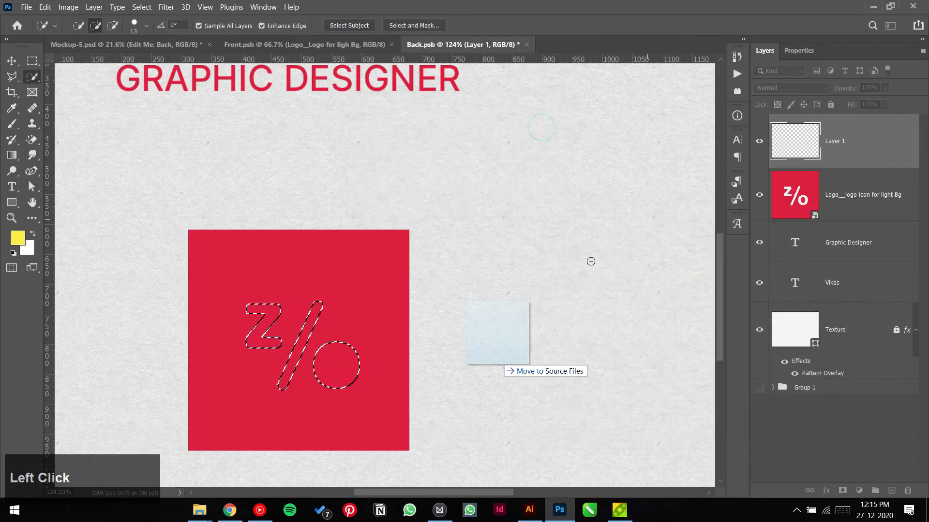
Step: Try clearing the letters from the logo icon layer, dismissing the smart object errors
click(866, 196)
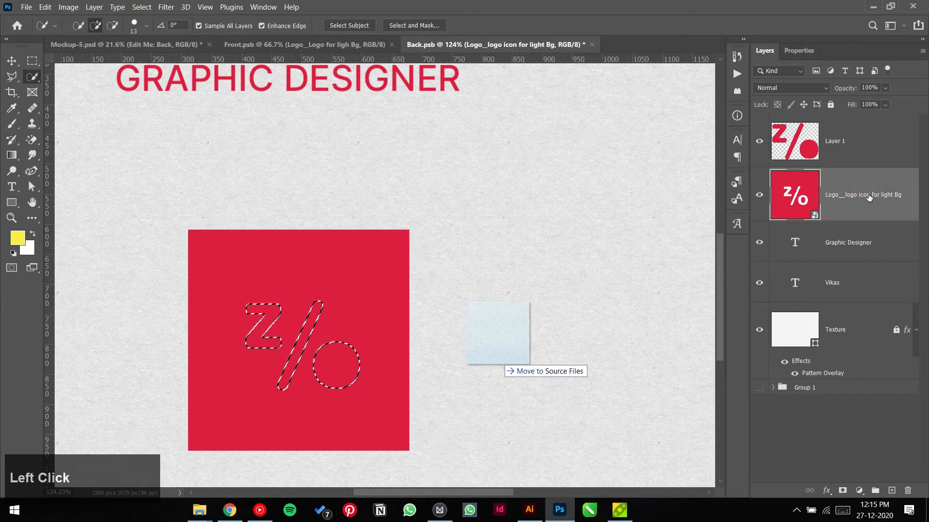
key(Delete)
click(470, 200)
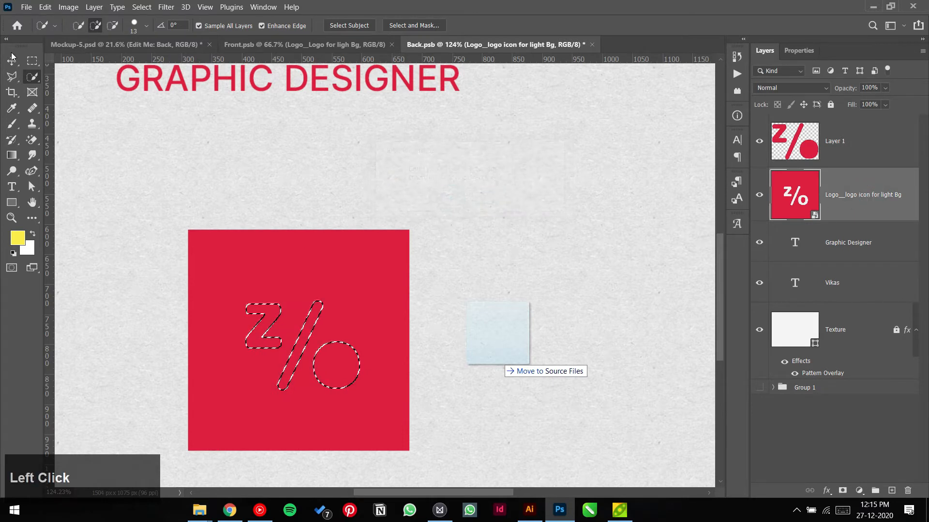
key(v)
click(853, 195)
key(Delete)
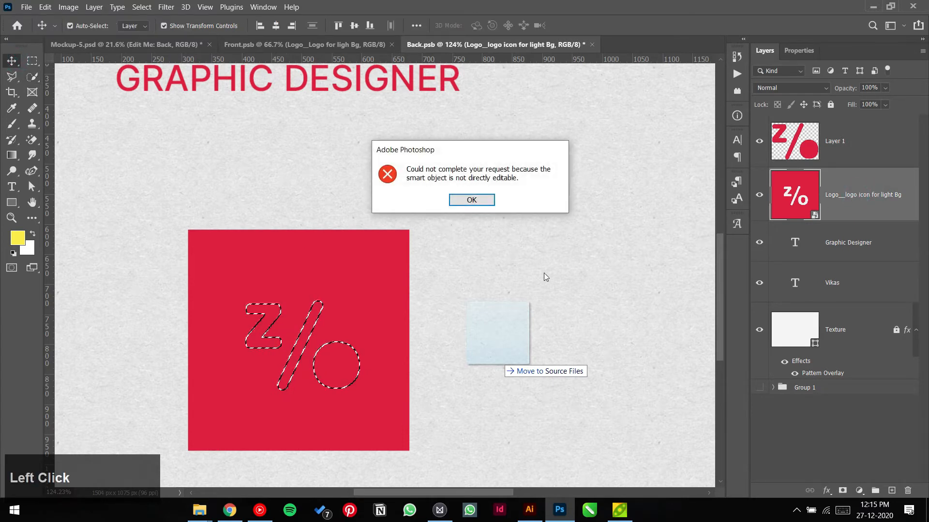
ctrl+click(488, 202)
Step: Delete the logo icon layer, then undo back to before the red fill
key(ctrl+d)
click(855, 189)
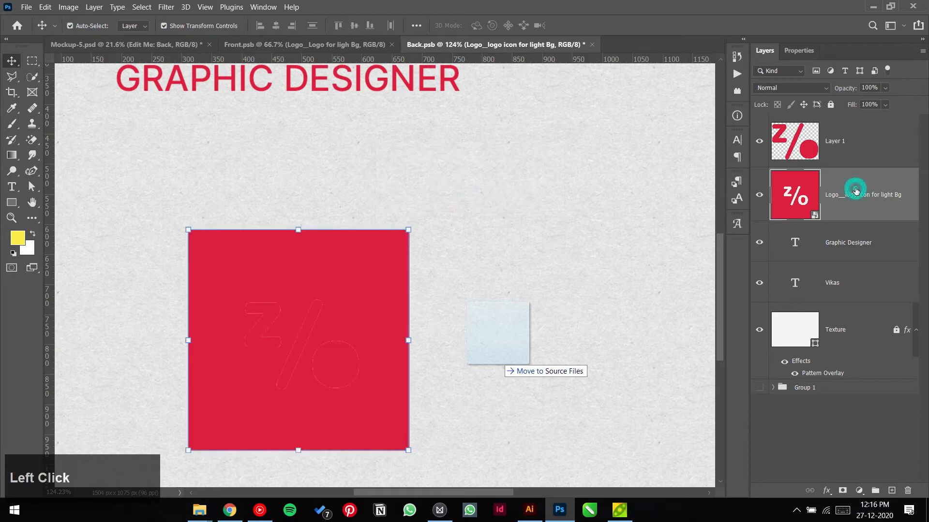
key(Delete)
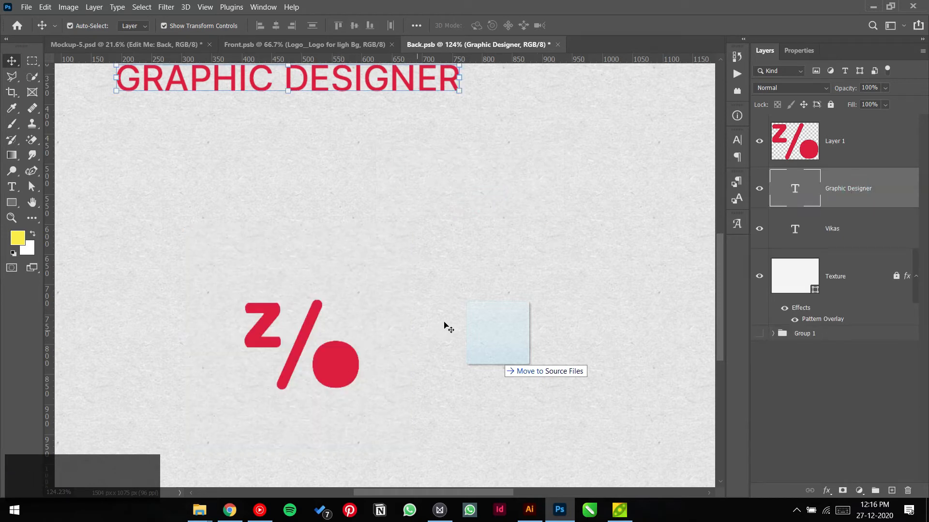
key(ctrl+z)
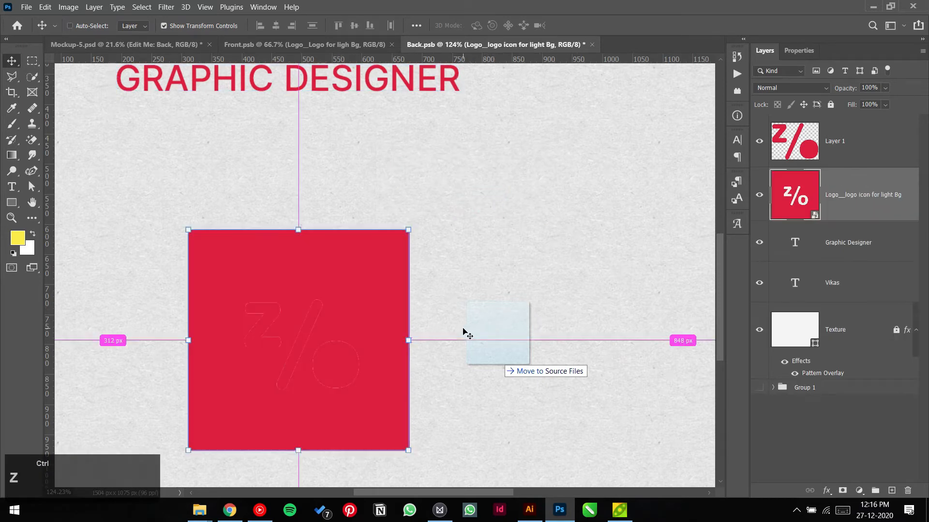
key(ctrl+z)
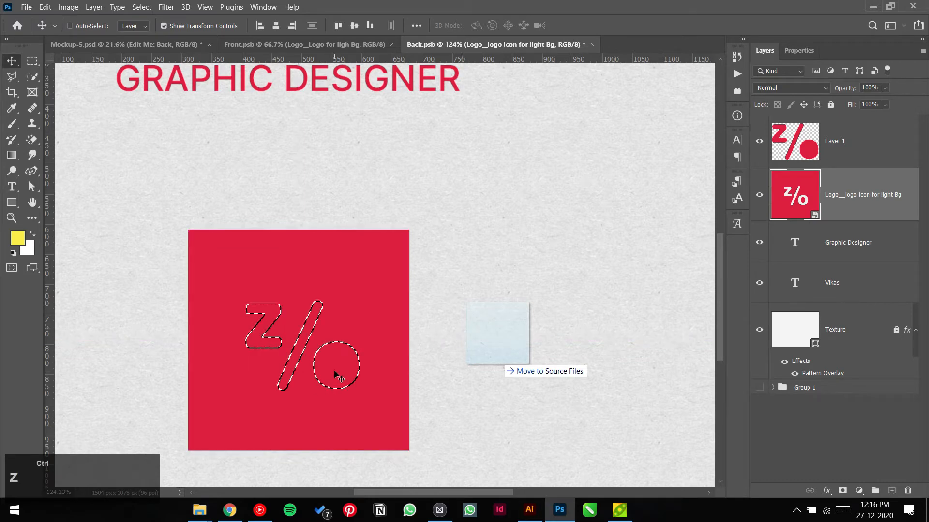
key(ctrl+z)
Step: Refine the selection to include the o's inner area and refill it on Layer 1
scroll(335, 379, up, 2)
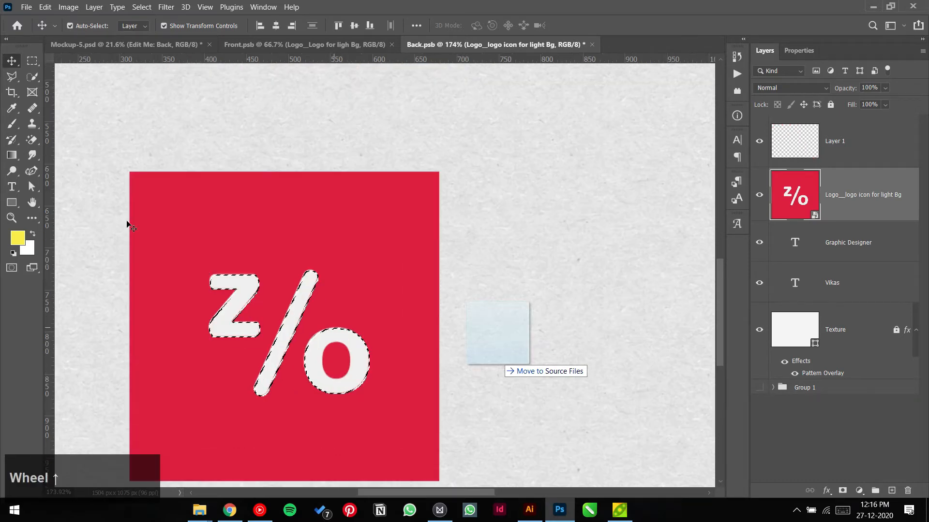
click(34, 77)
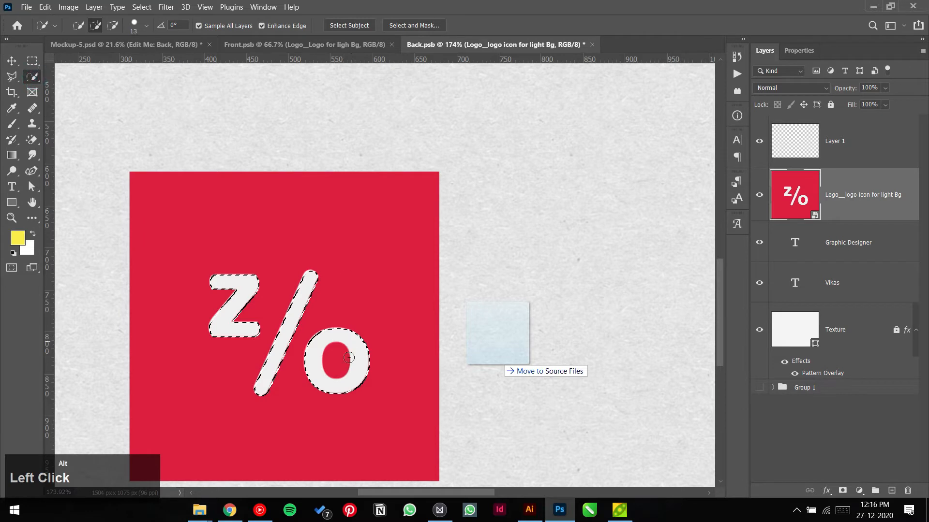
alt+click(332, 358)
click(336, 367)
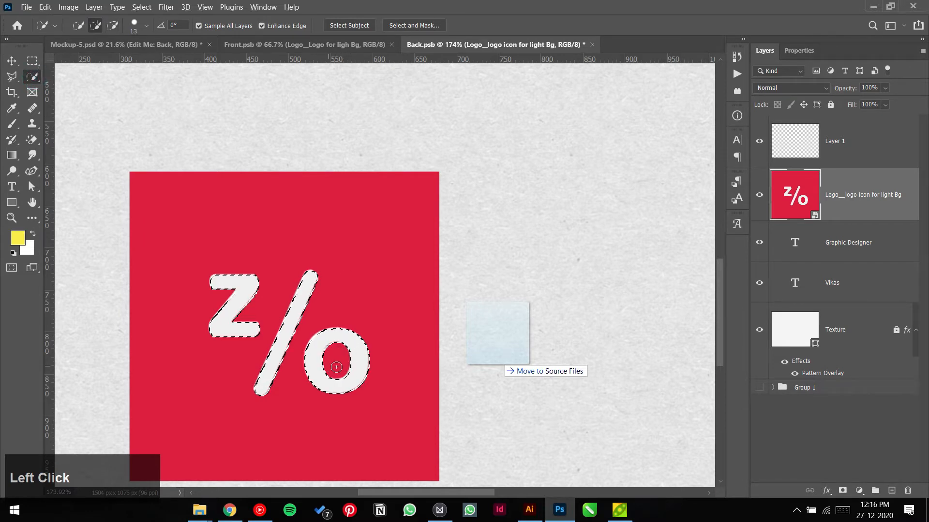
click(832, 141)
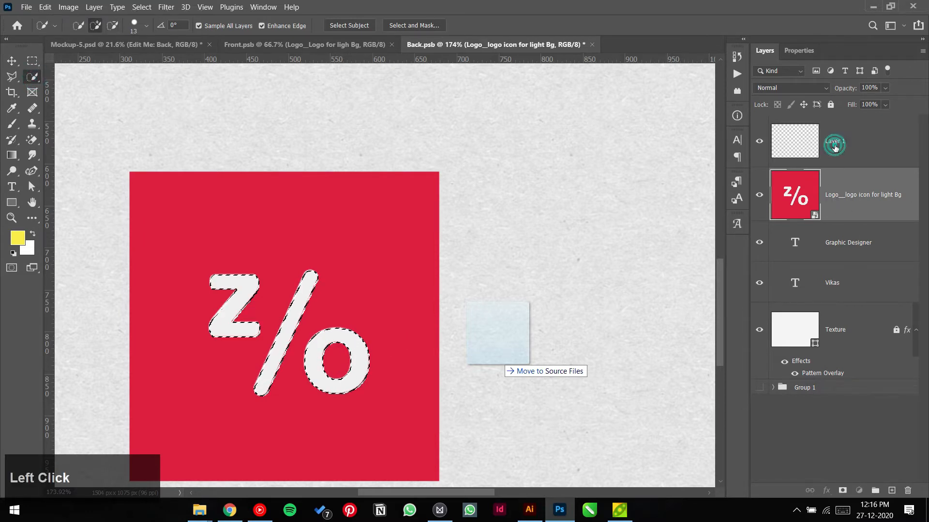
key(shift+F5)
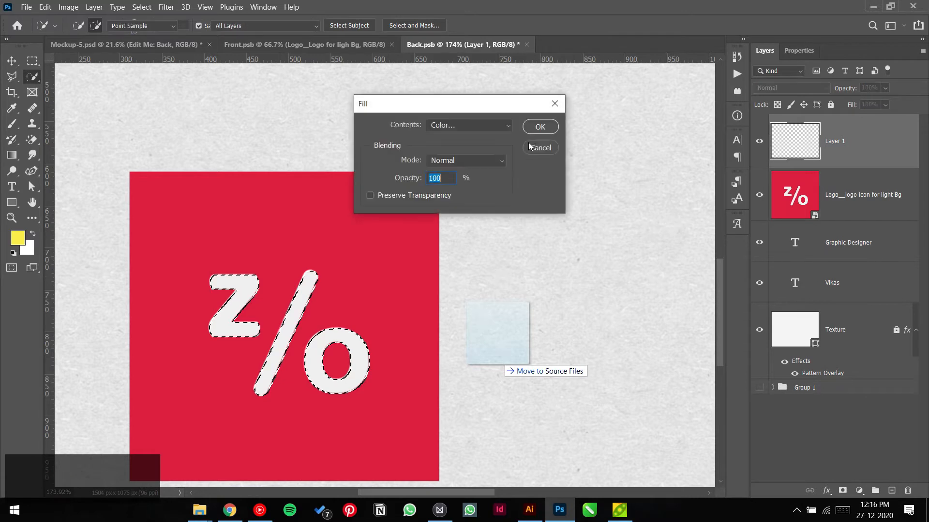
click(531, 136)
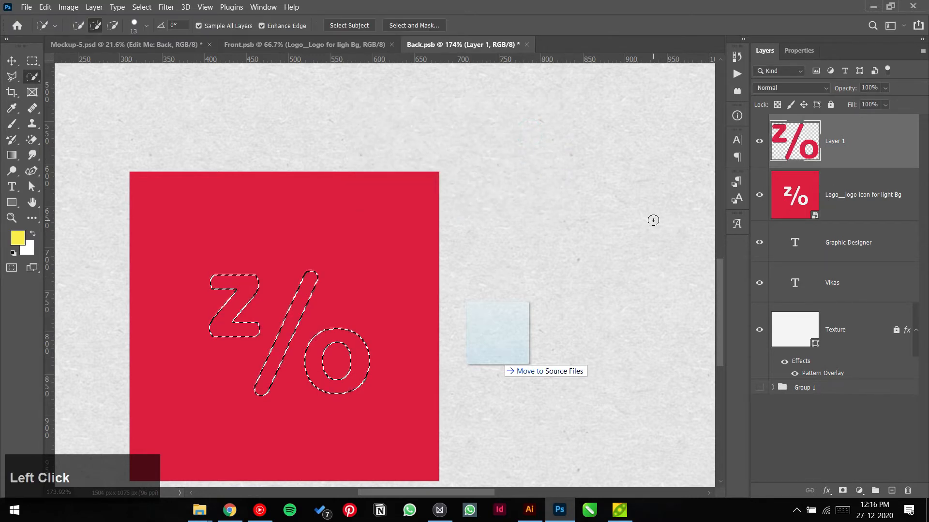
Step: Deselect and delete the old red-square logo layer
key(ctrl+d)
click(825, 191)
key(Delete)
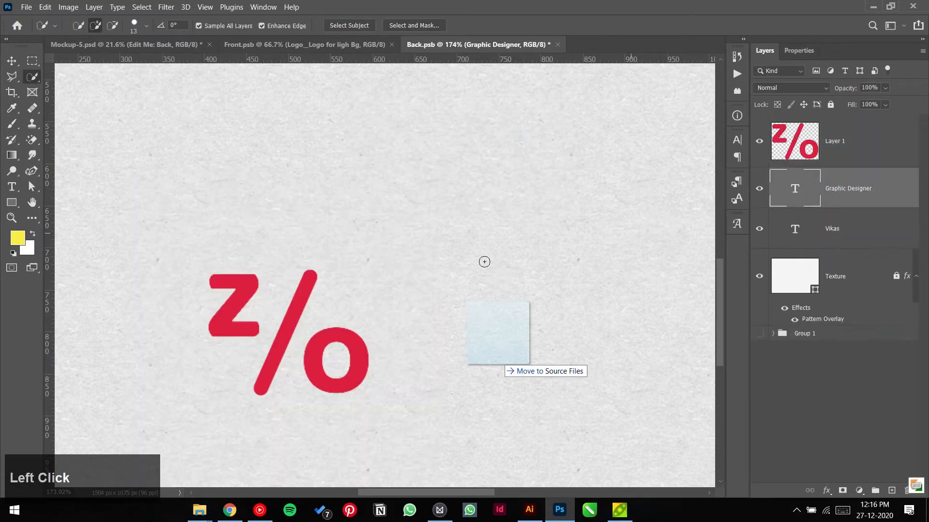
Step: Enlarge the red z/o logo to 328% and place it in the card's top-right corner
key(v)
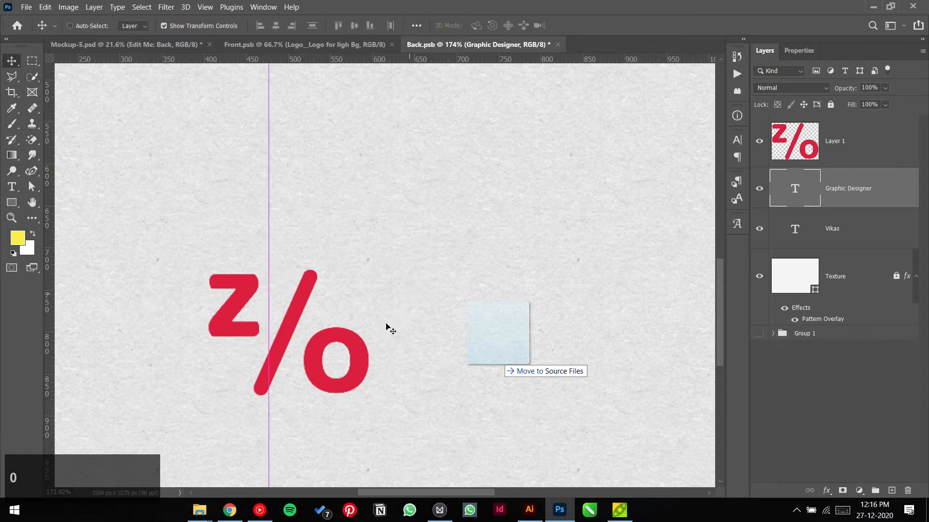
key(ctrl+0)
drag(321, 389, 724, 240)
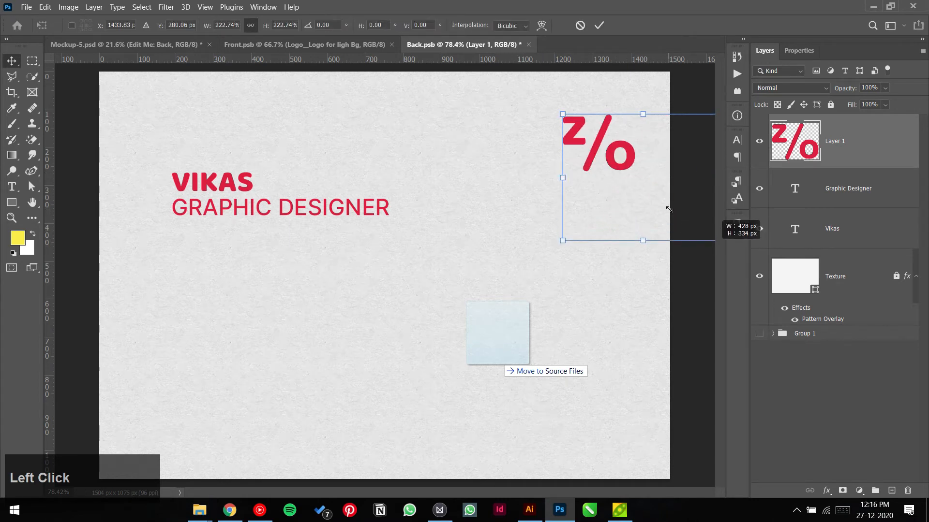
drag(634, 197, 616, 149)
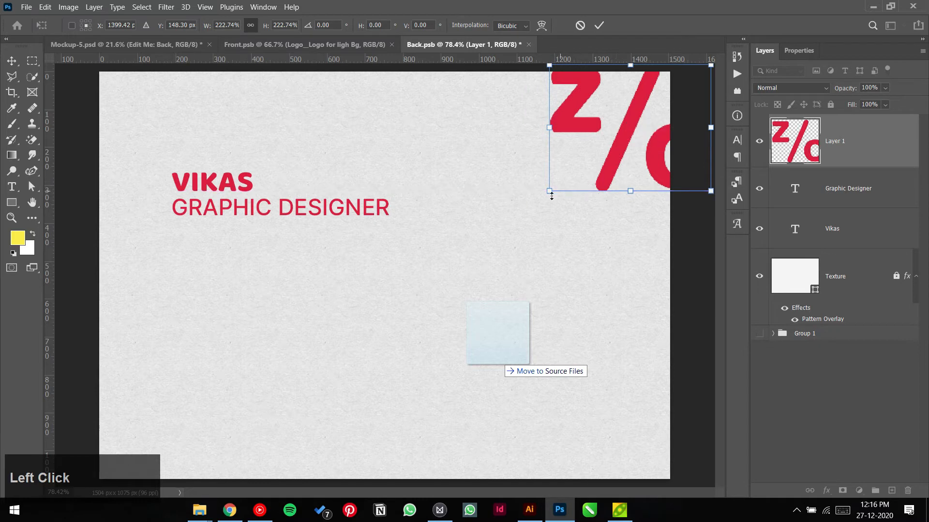
drag(548, 191, 470, 259)
drag(620, 224, 644, 213)
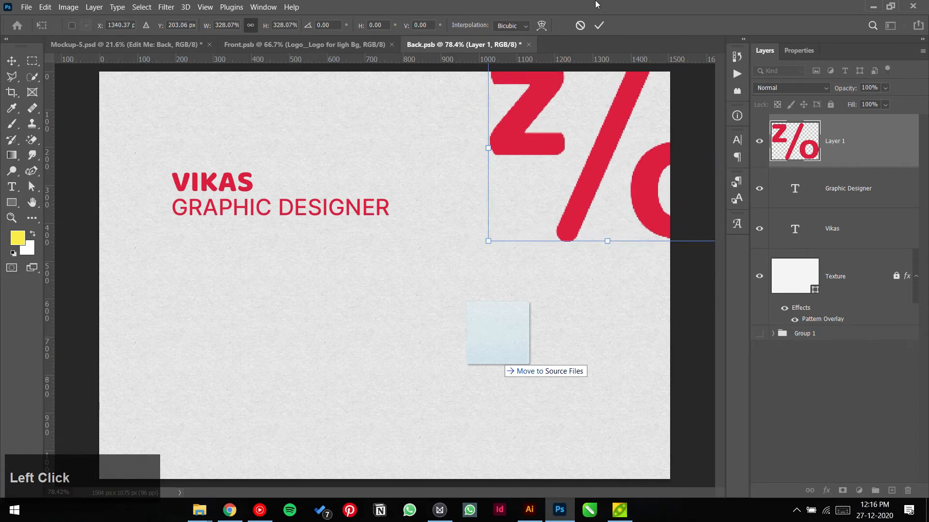
click(599, 26)
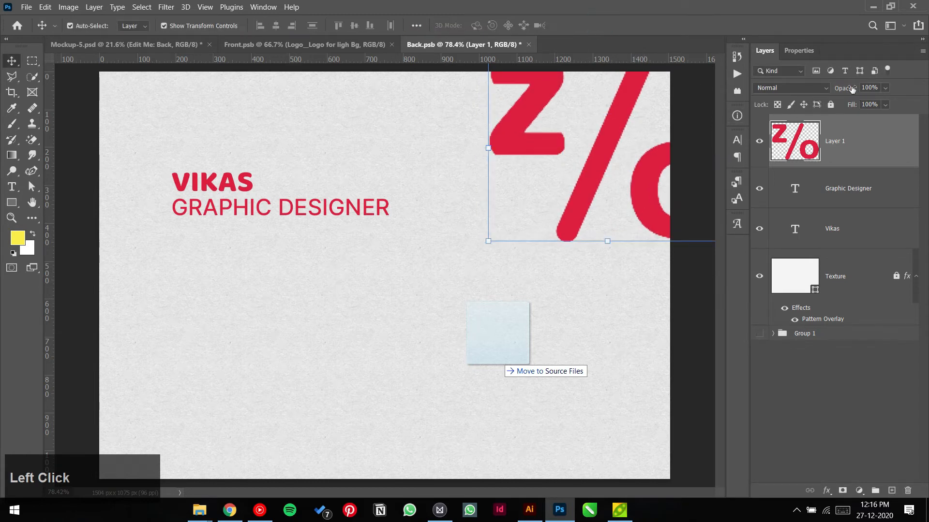
Step: Set the logo layer to Multiply at about 12% opacity and nudge it into place
click(818, 88)
click(773, 137)
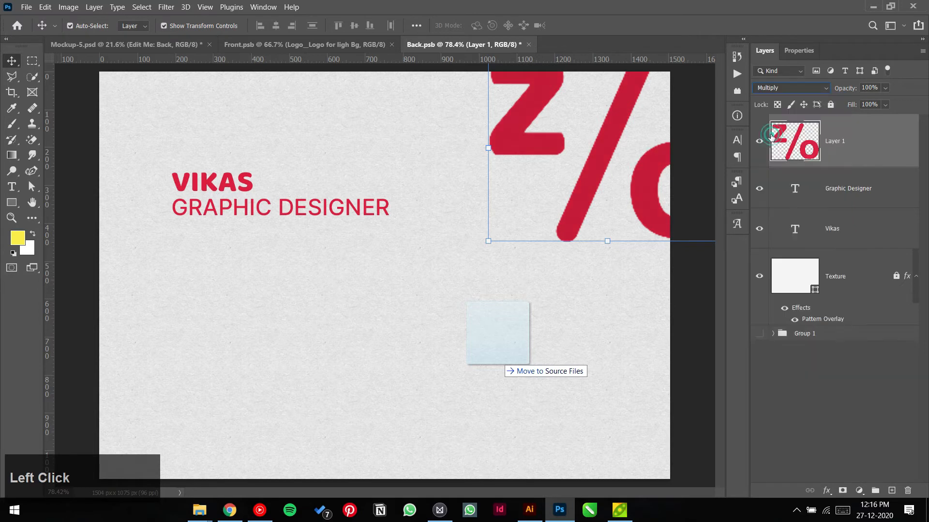
drag(801, 92, 790, 93)
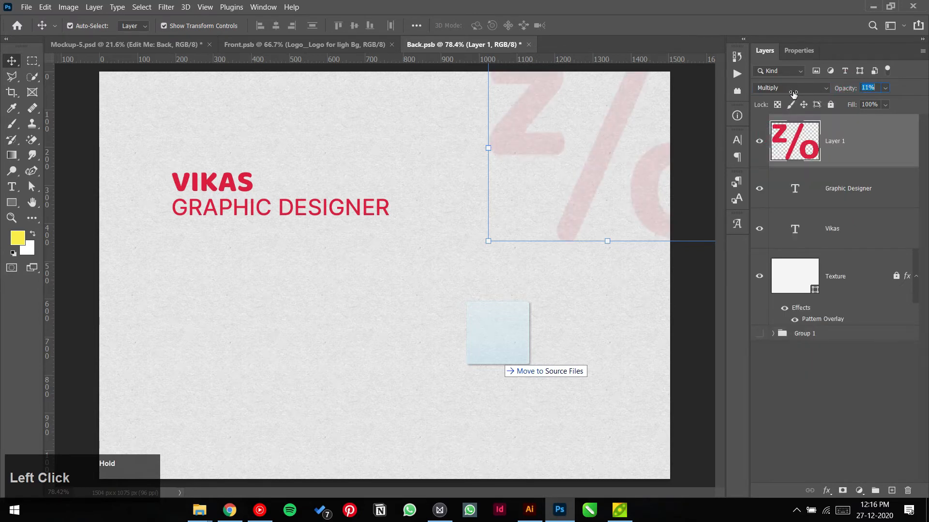
drag(649, 212, 649, 207)
click(679, 277)
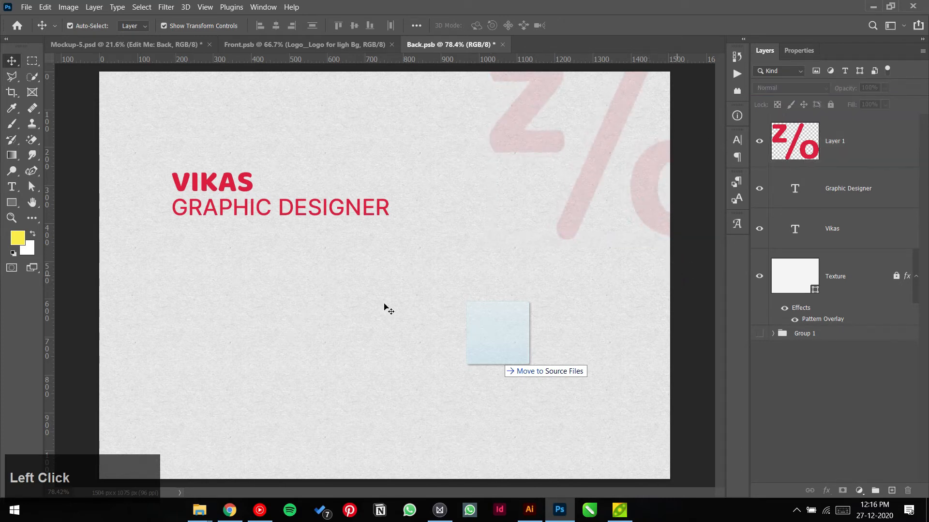
Step: Drop colors.png from the Colors folder onto the card, scaled to 34.45%, right of the title
click(200, 510)
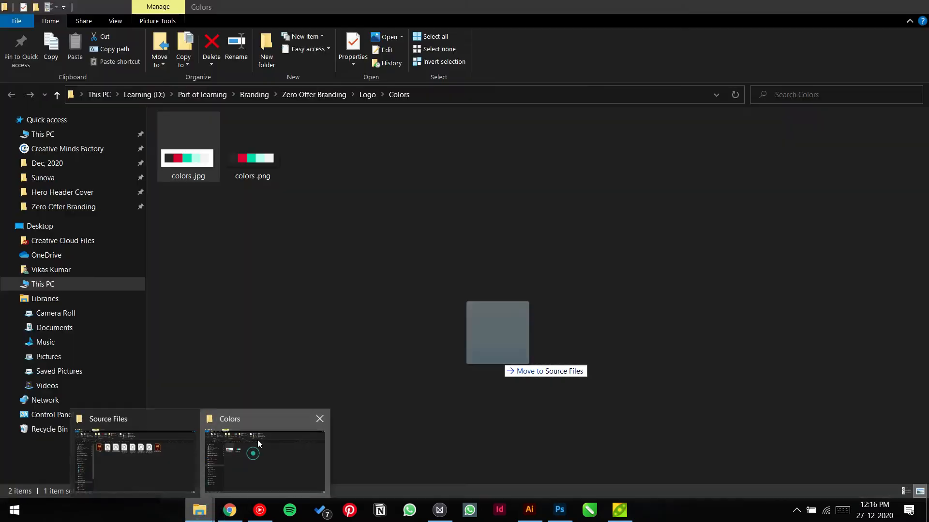
click(257, 440)
drag(242, 159, 378, 334)
key(alt+Tab)
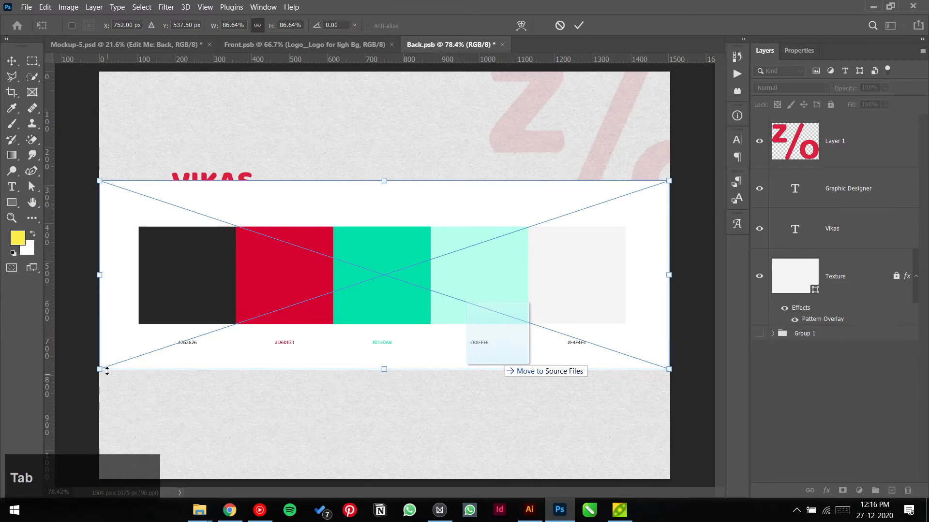
drag(107, 370, 444, 256)
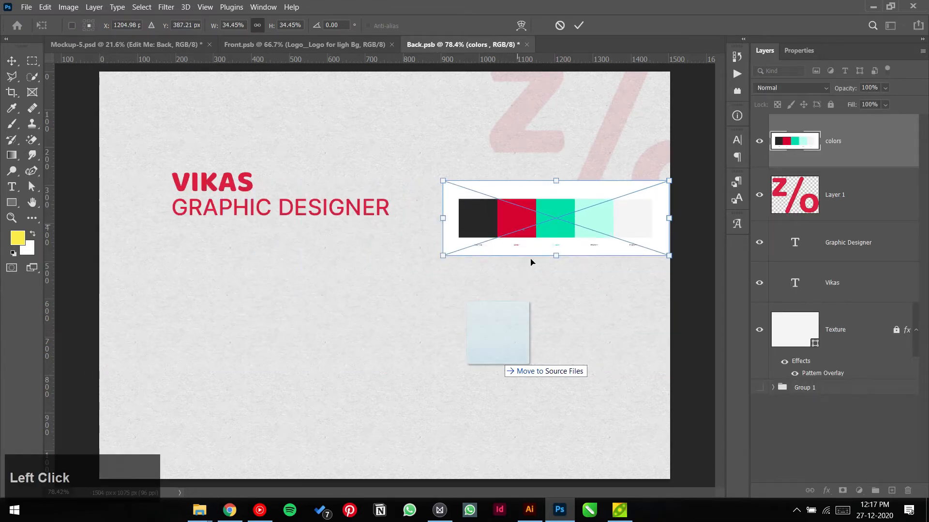
drag(530, 261, 476, 278)
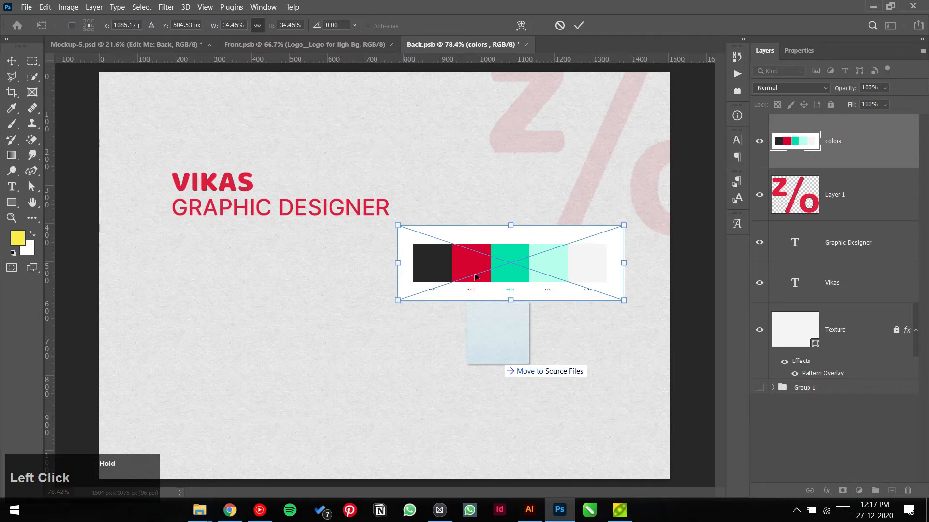
click(580, 26)
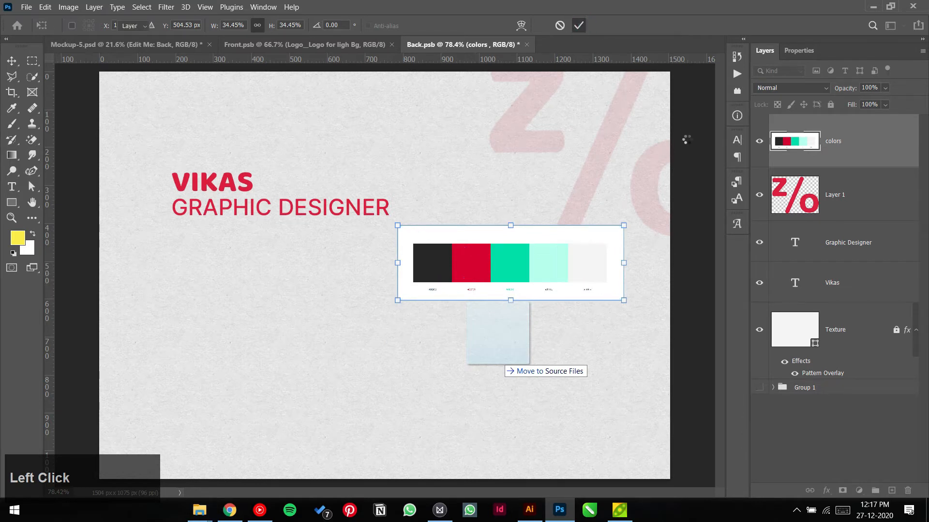
Step: Recolour the GRAPHIC DESIGNER text to dark grey #262626 sampled from the palette
click(208, 212)
click(800, 50)
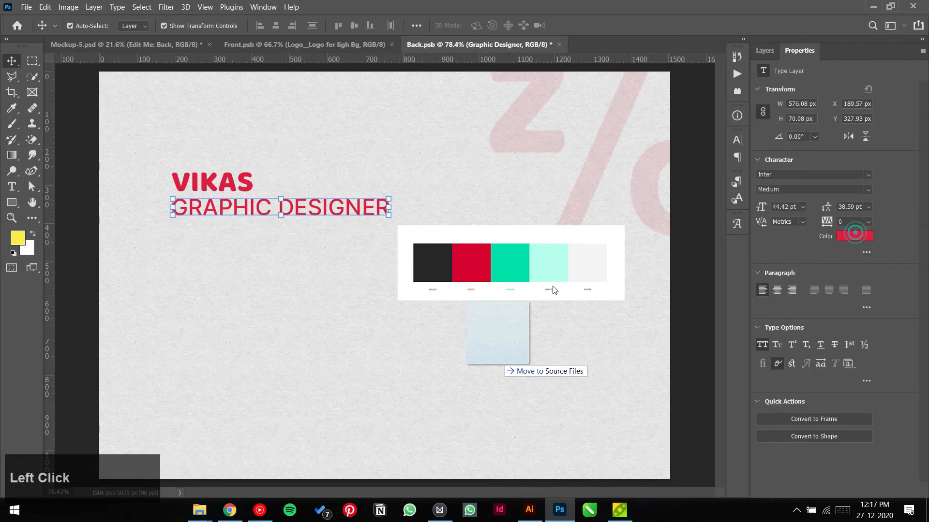
click(868, 235)
click(514, 265)
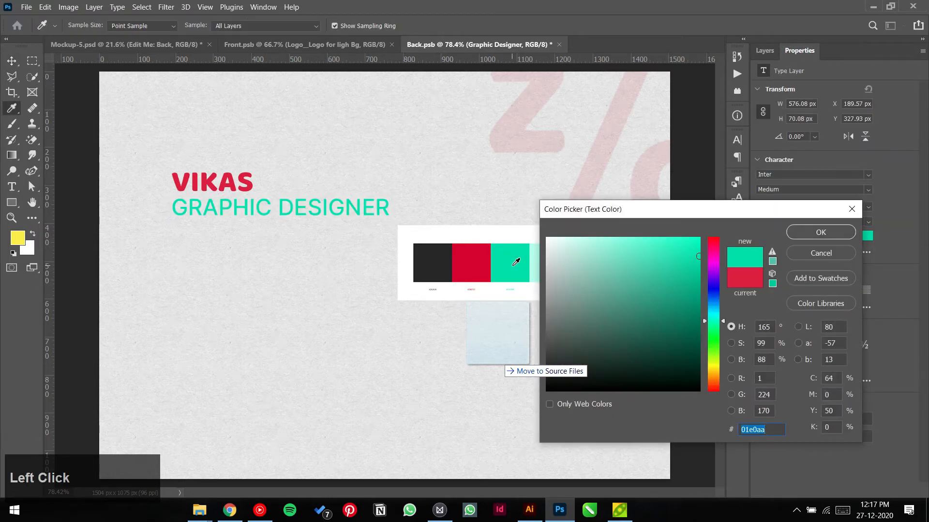
click(449, 265)
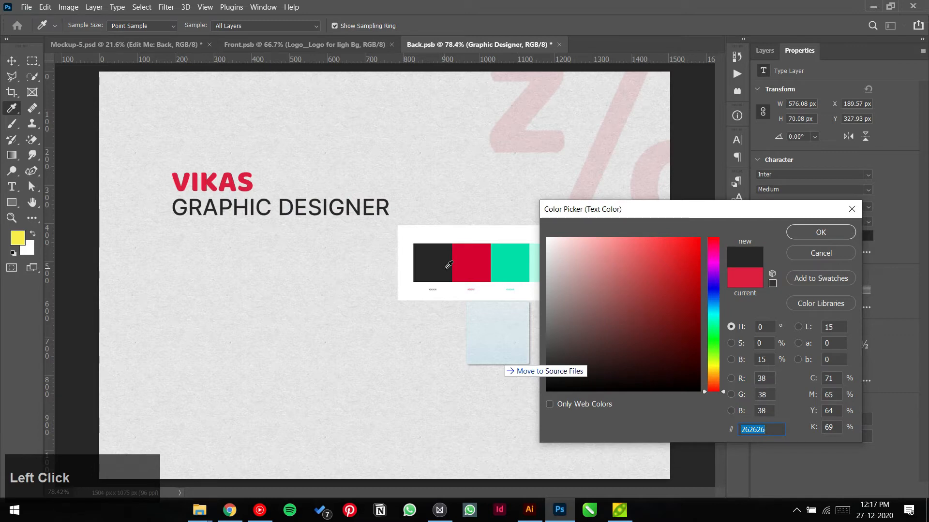
click(802, 234)
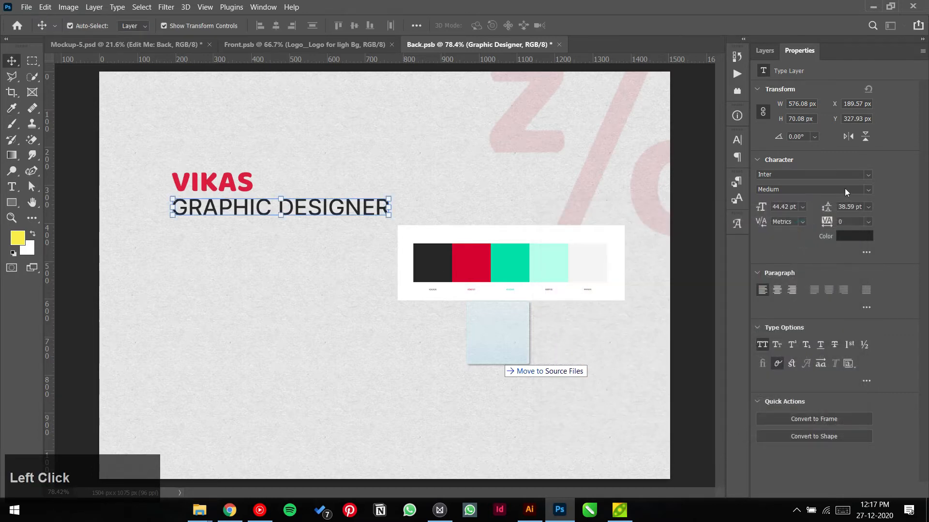
click(868, 192)
Step: Turn off All Caps and set the title to 36 pt, then marquee-select both text layers
click(870, 251)
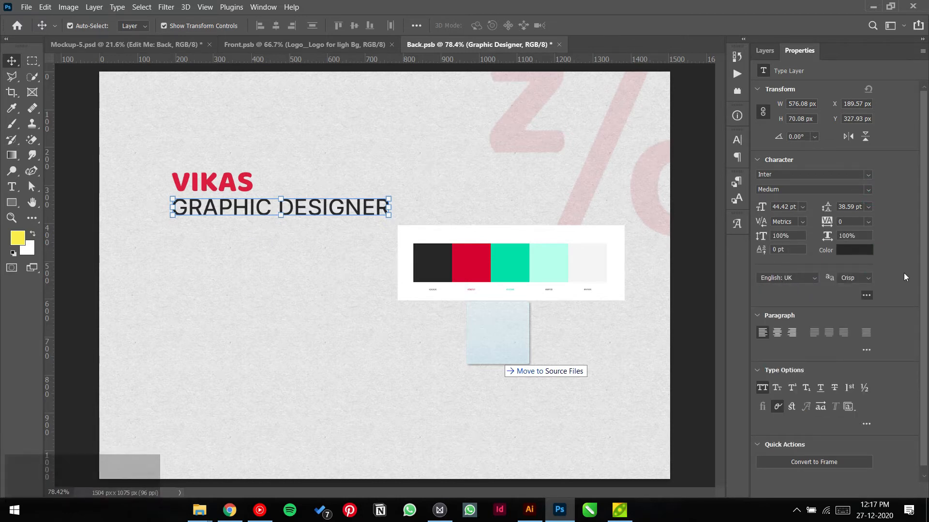
scroll(896, 265, down, 1)
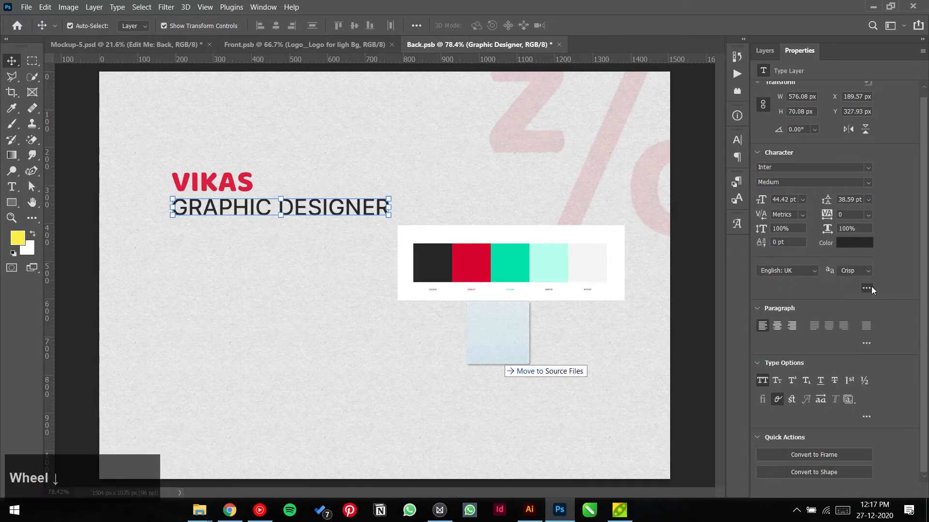
click(765, 381)
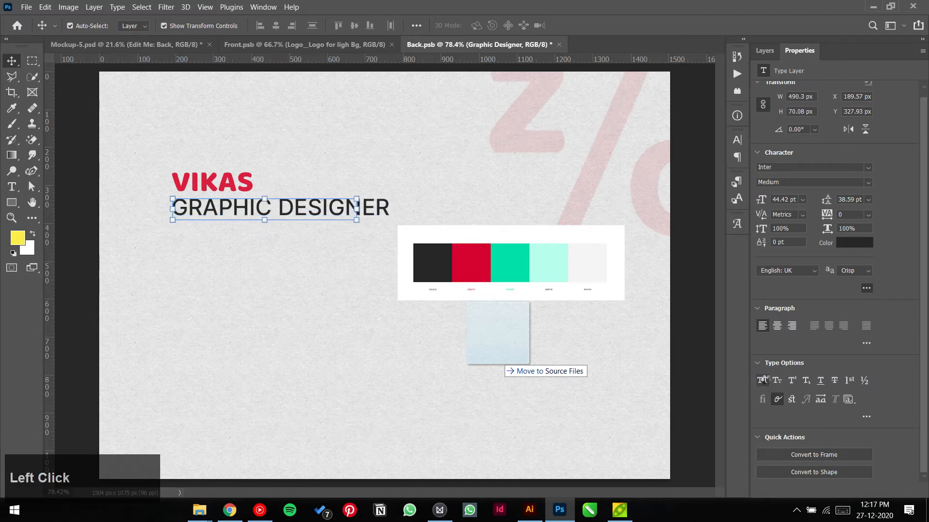
click(802, 200)
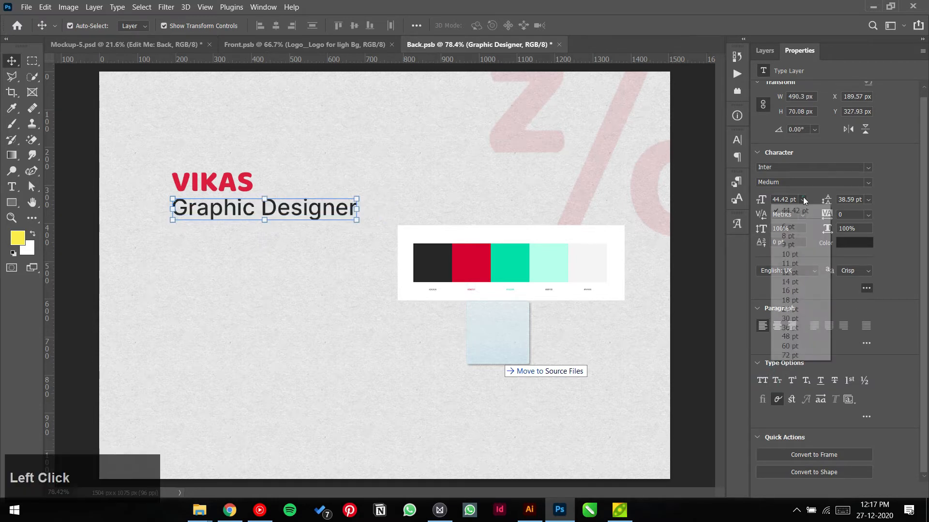
click(790, 328)
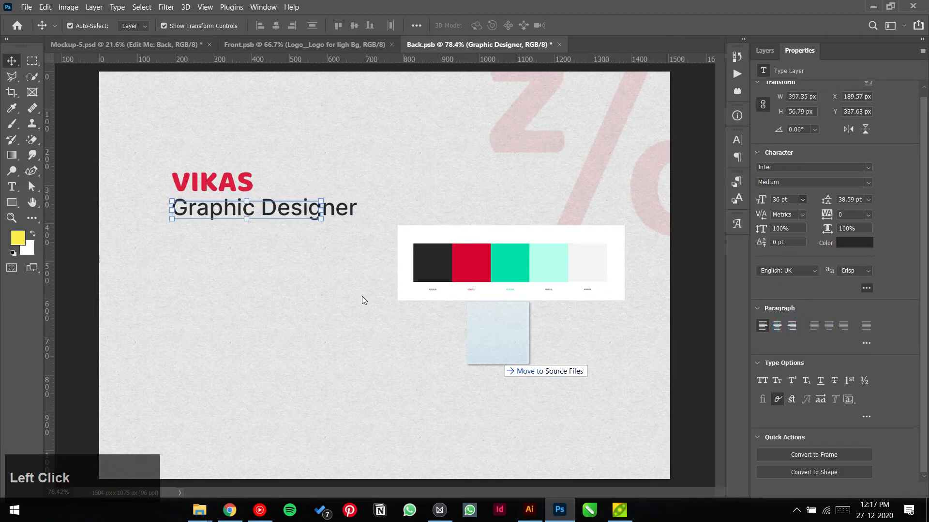
click(73, 114)
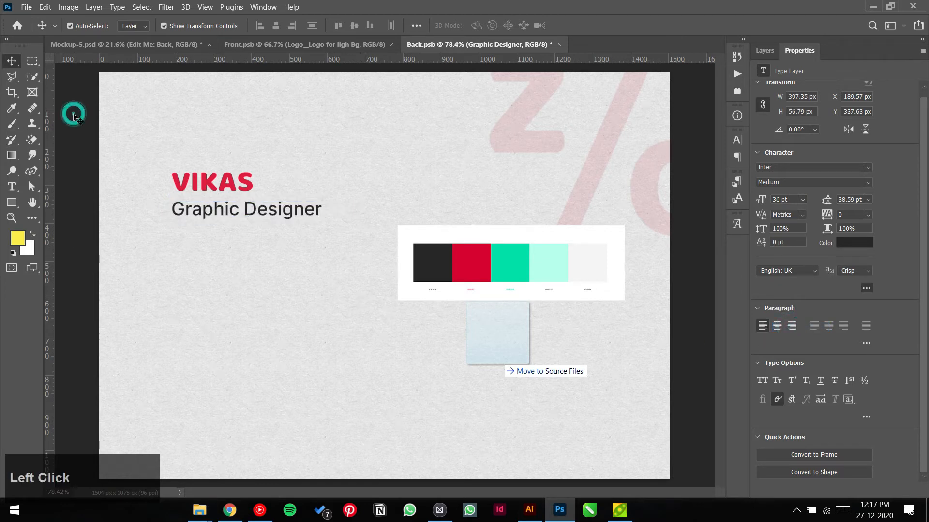
drag(222, 207, 166, 158)
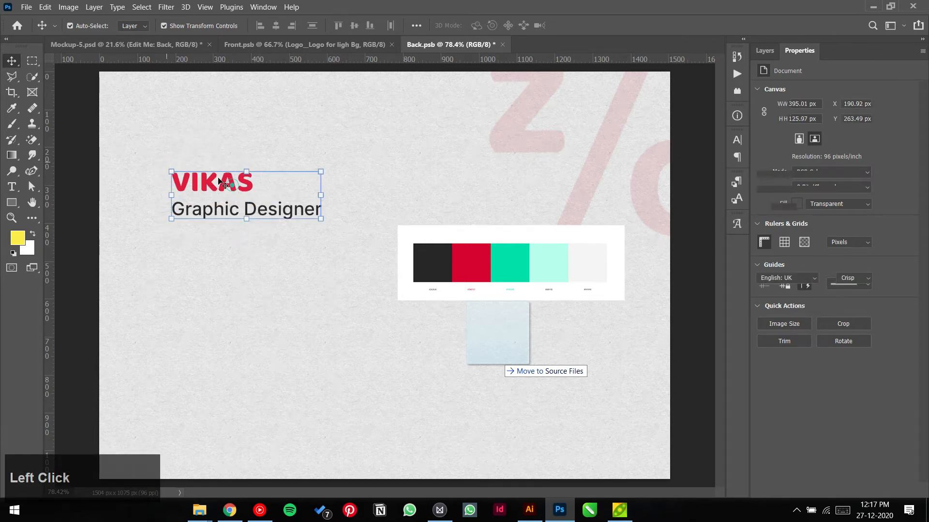
Step: Drag the VIKAS and Graphic Designer layers down, level with the colour palette
drag(218, 181, 241, 266)
click(262, 328)
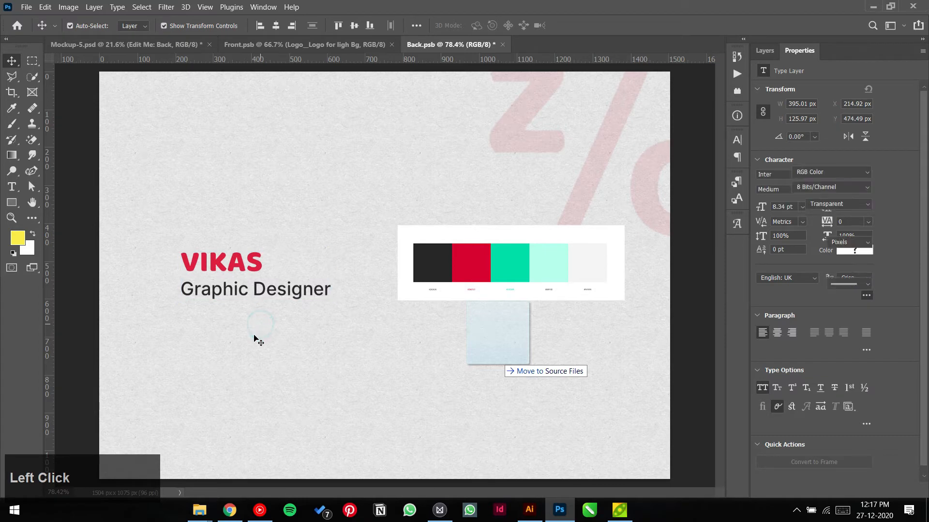
scroll(244, 333, up, 2)
click(269, 355)
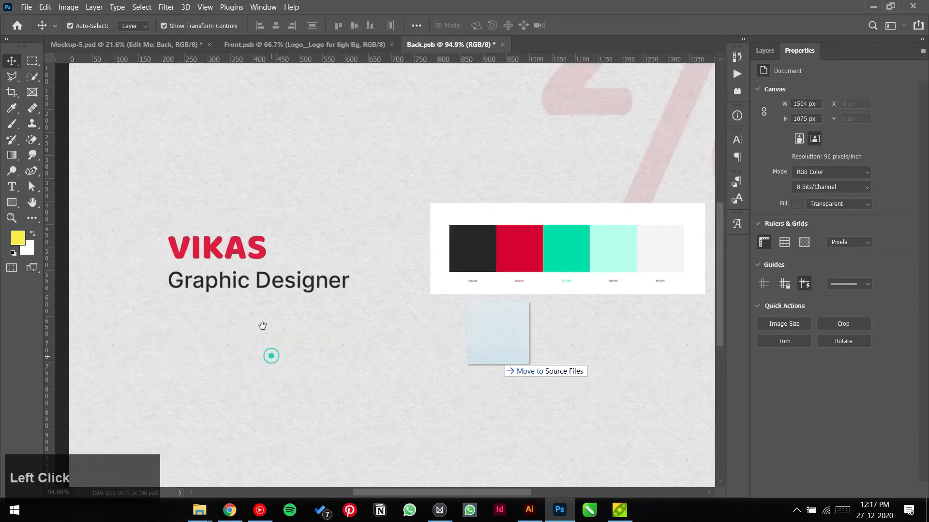
scroll(274, 317, down, 1)
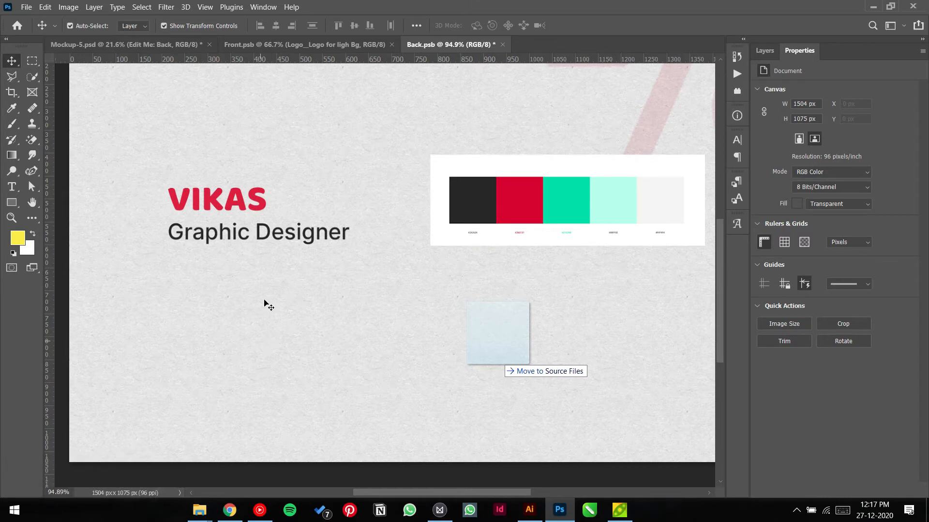
Step: Duplicate the Graphic Designer line below and retype it as the phone number
drag(224, 233, 225, 289)
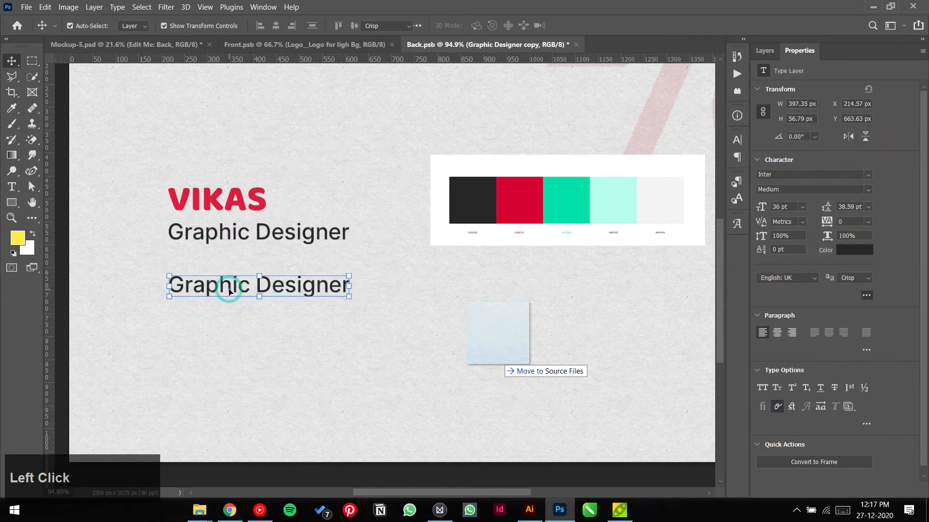
double_click(229, 287)
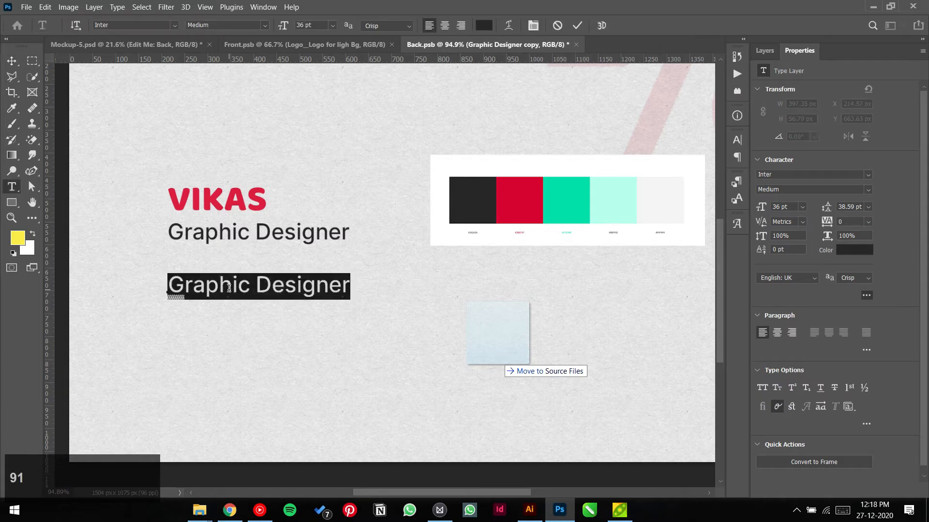
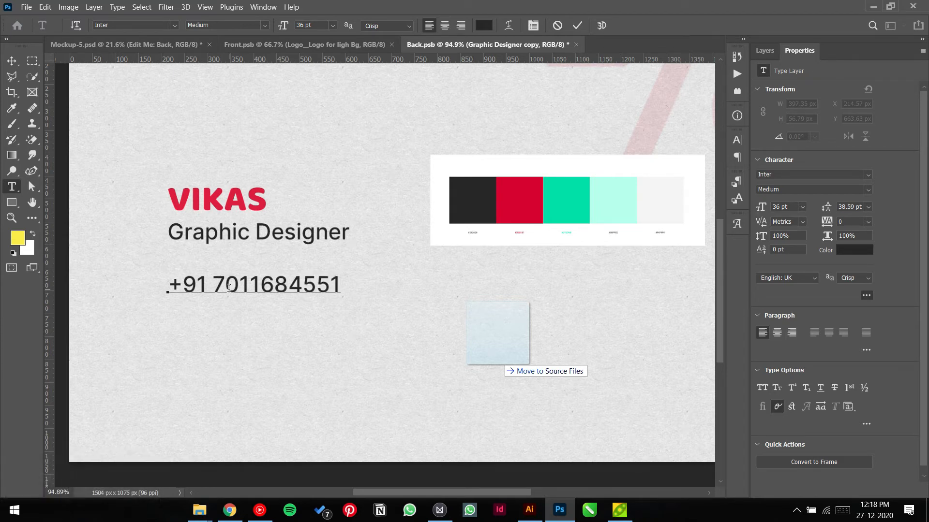
click(12, 61)
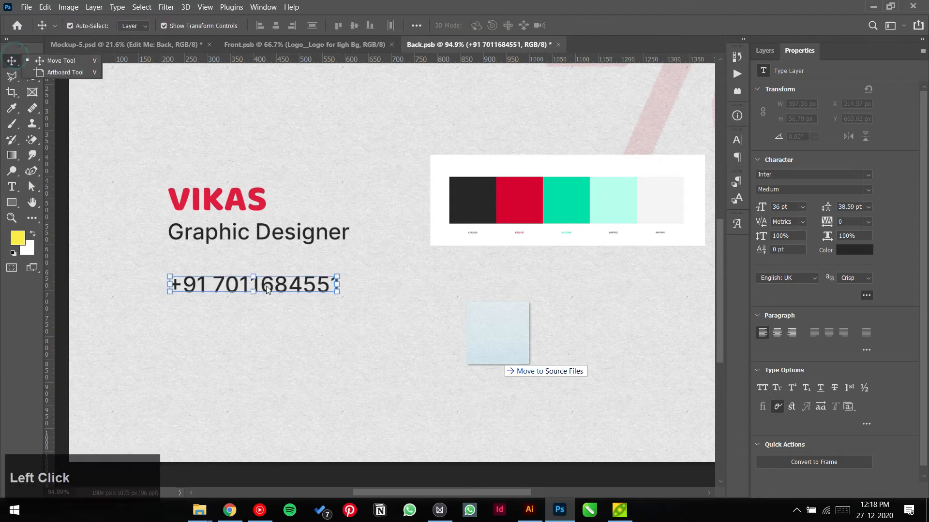
Step: Duplicate the phone line beneath it and replace its text with the email address
click(273, 312)
drag(285, 292, 292, 328)
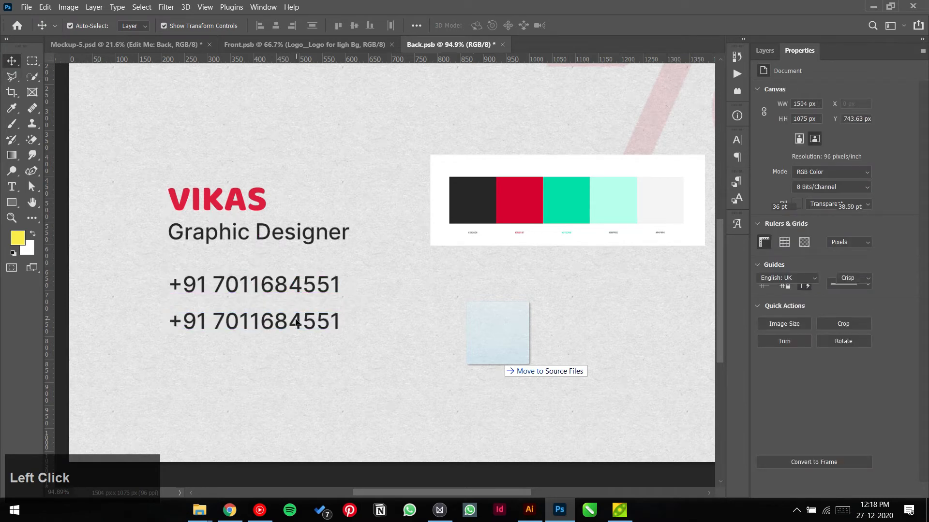
double_click(292, 325)
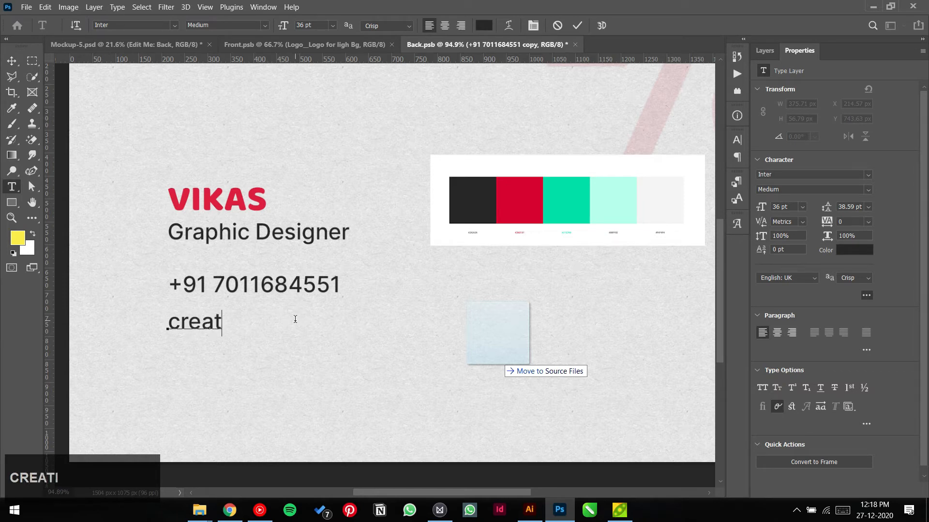
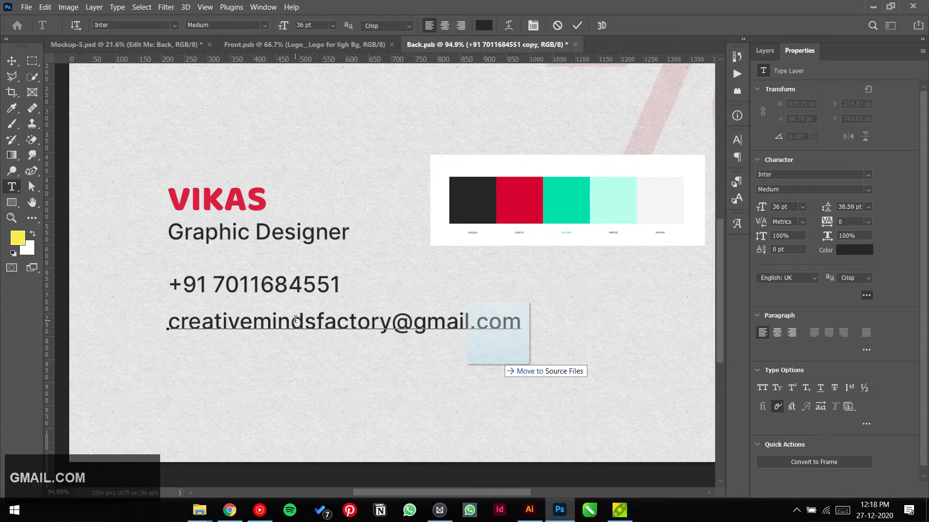
click(576, 25)
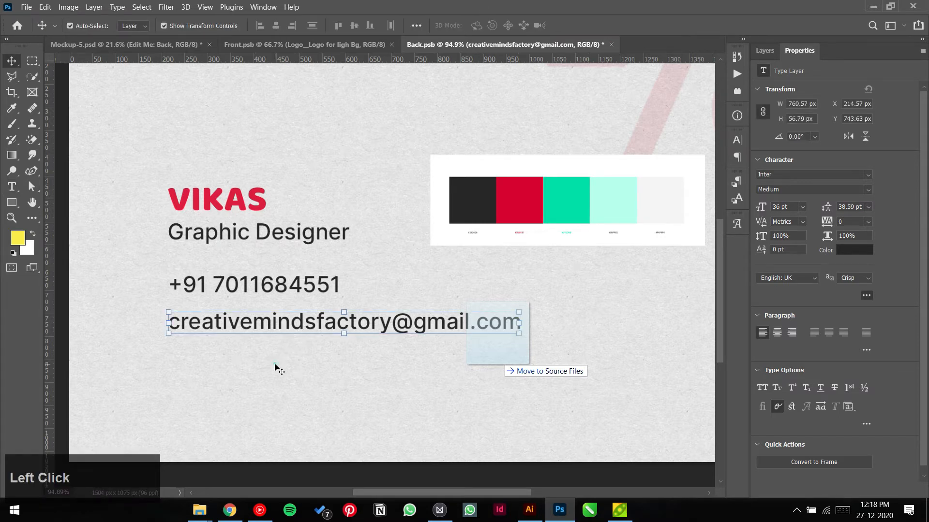
Step: Align the email line with the phone number and select both contact lines
click(233, 376)
drag(261, 326, 264, 321)
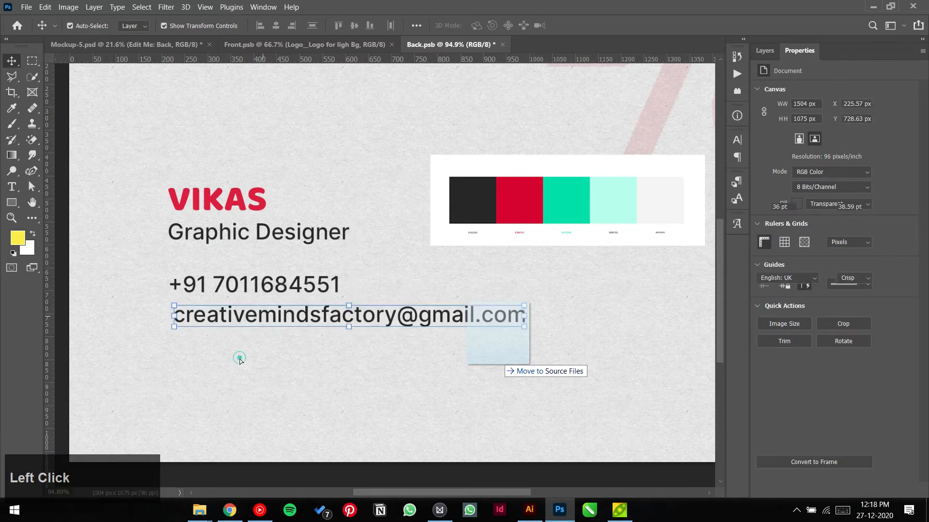
shift+click(271, 286)
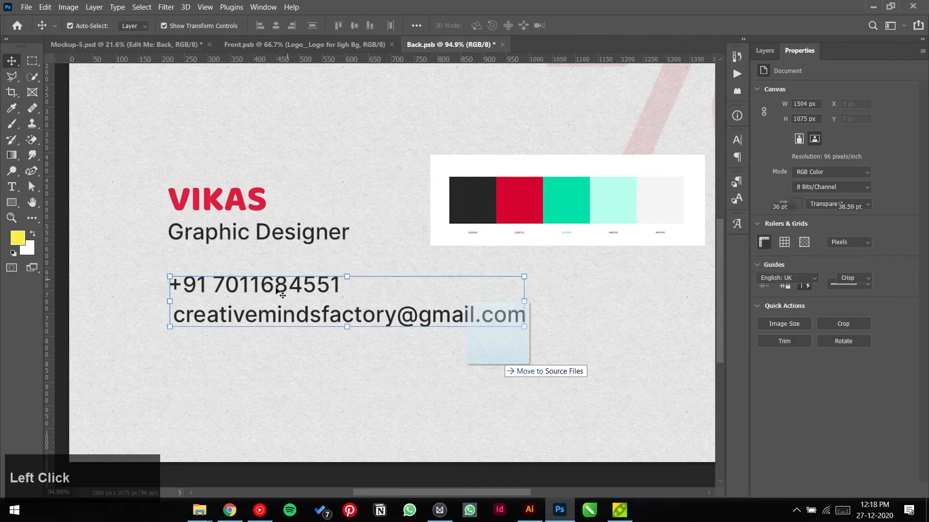
right_click(276, 289)
drag(338, 266, 333, 280)
key(ctrl+z)
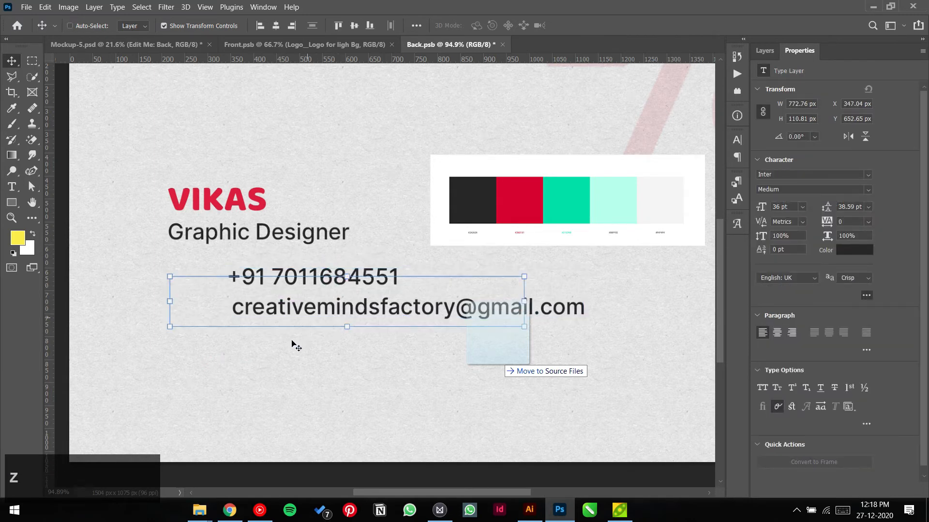
Step: Lower both contact lines about 42 px further below Graphic Designer
drag(289, 323, 290, 343)
click(312, 397)
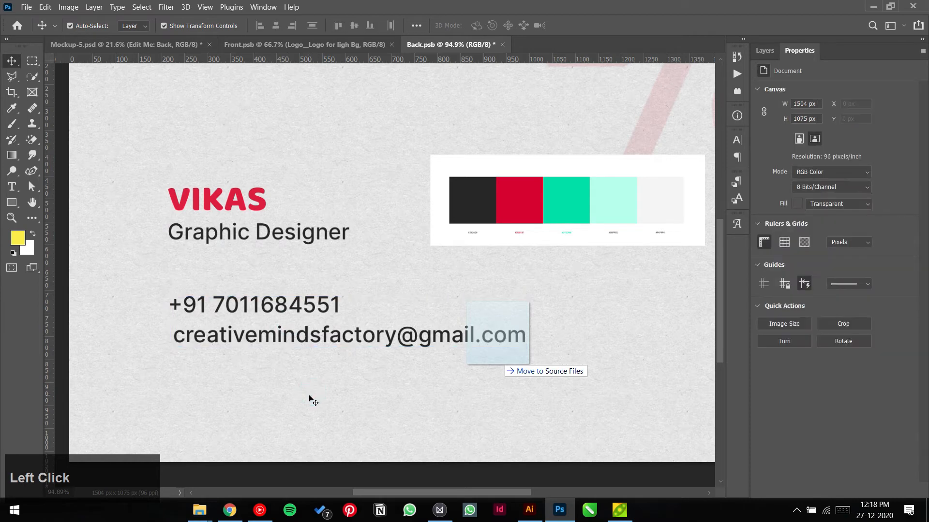
scroll(314, 396, down, 2)
drag(332, 399, 306, 401)
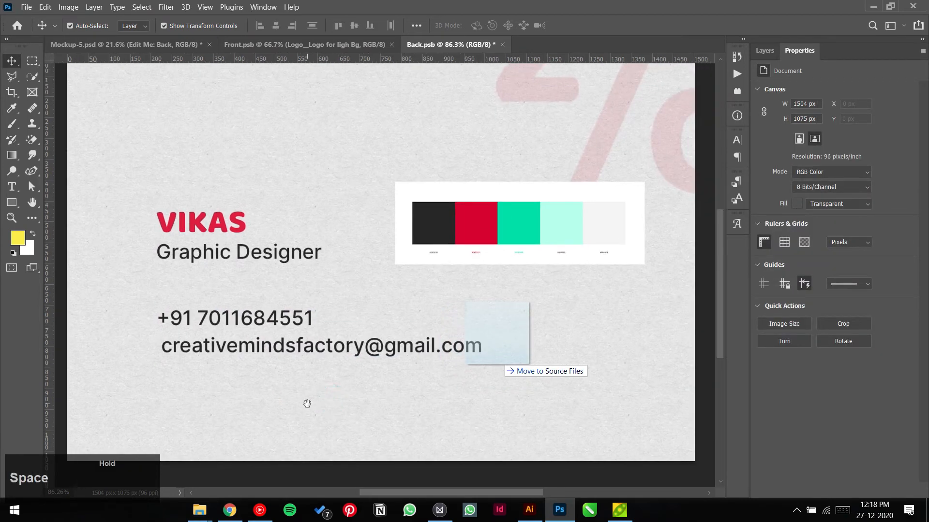
click(299, 324)
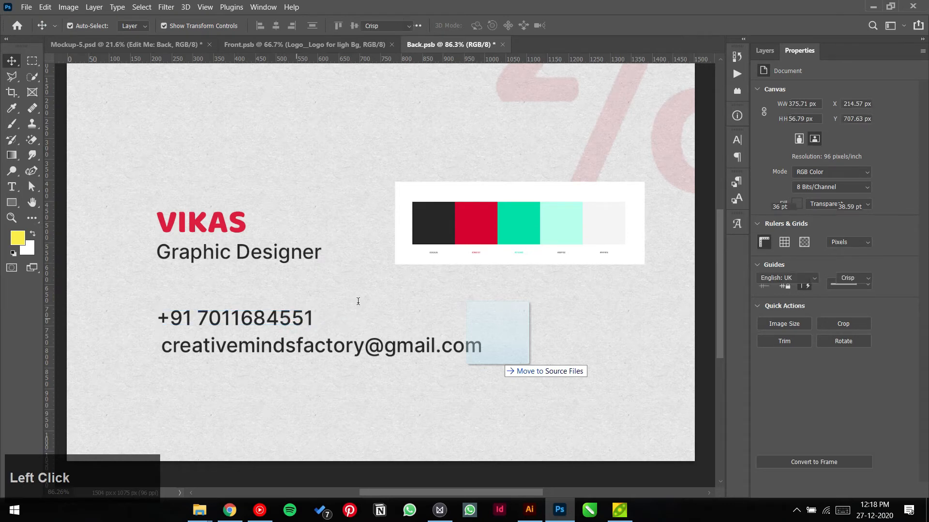
scroll(600, 160, down, 1)
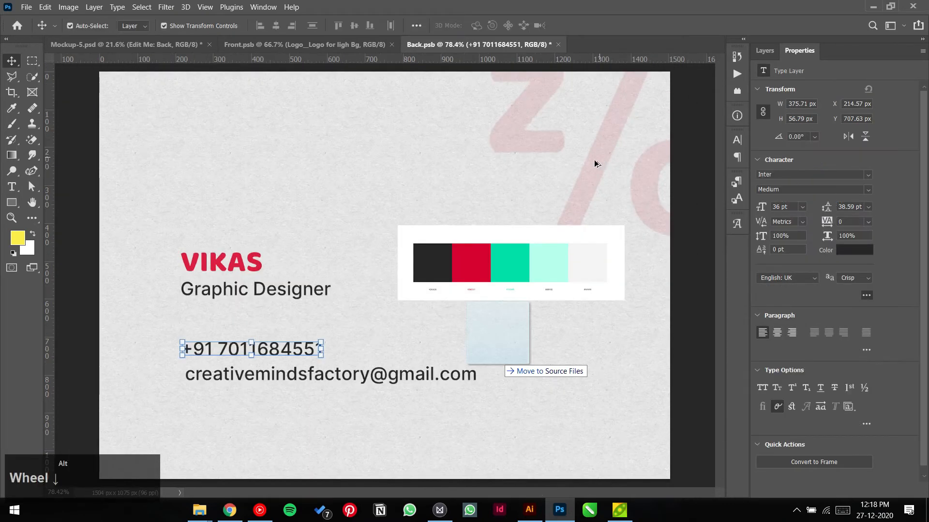
click(20, 187)
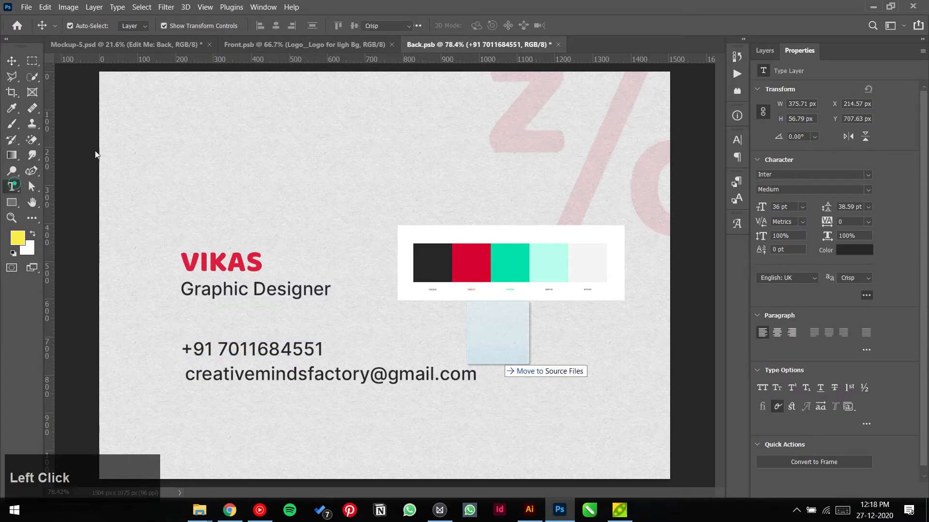
Step: Add a slash text layer above the name and scale it up large
click(238, 149)
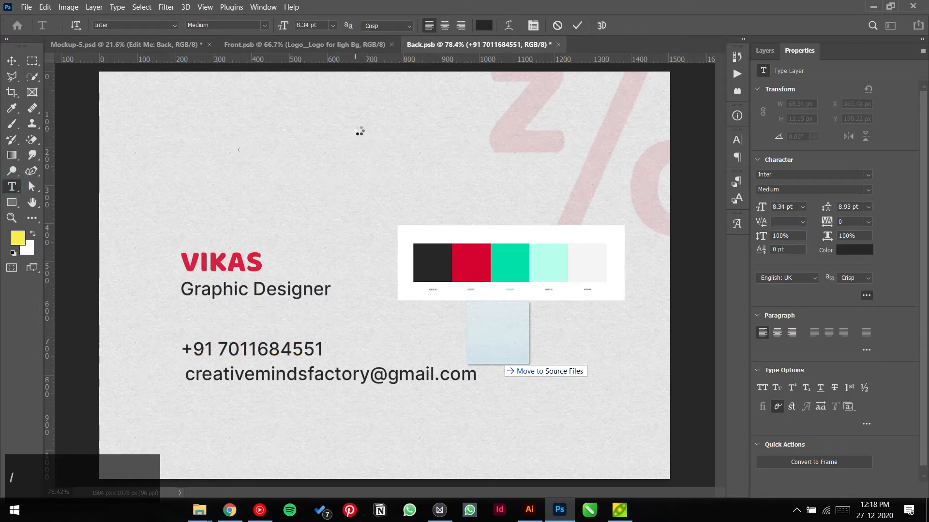
click(577, 25)
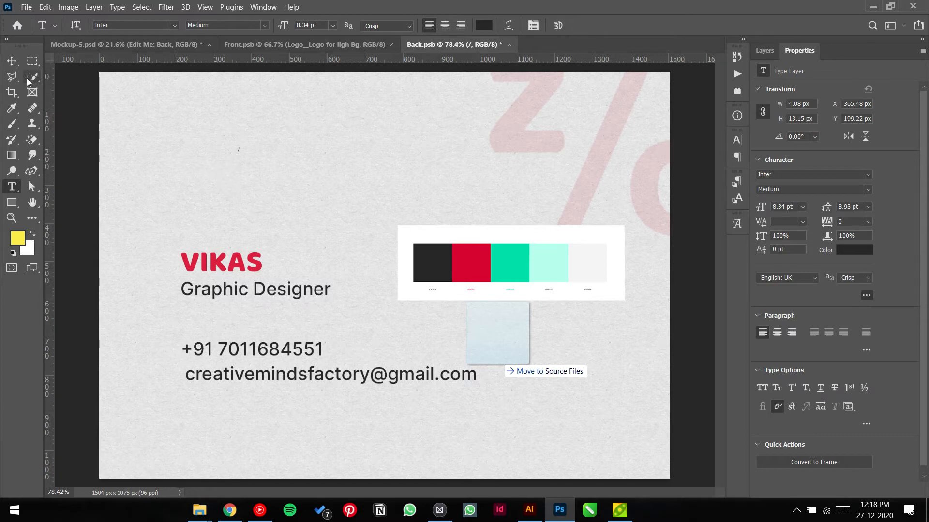
click(12, 60)
drag(240, 151, 341, 203)
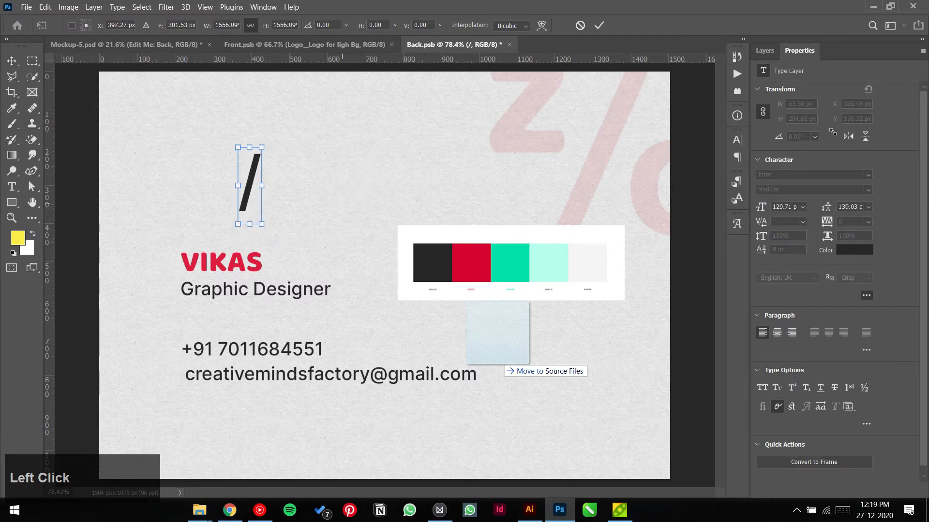
click(599, 27)
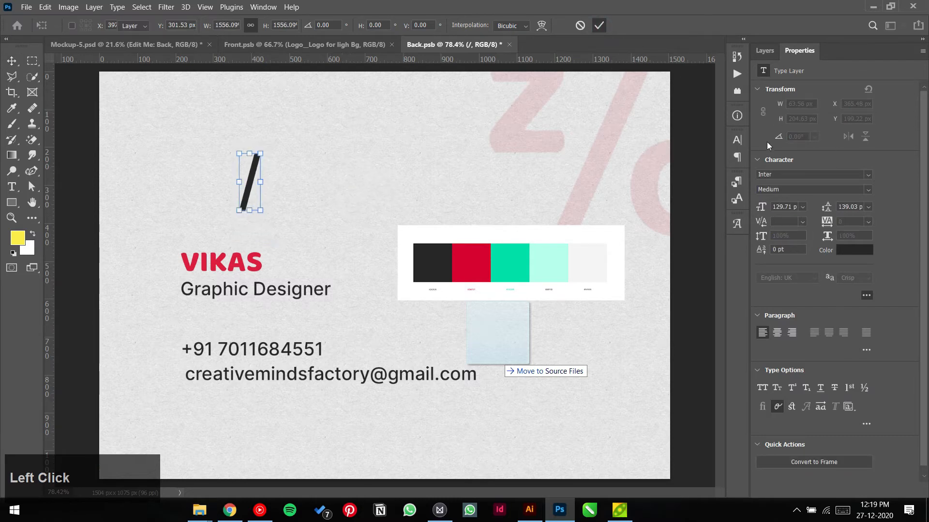
Step: Set the slash's font to Baloo Regular
click(775, 175)
text(balo)
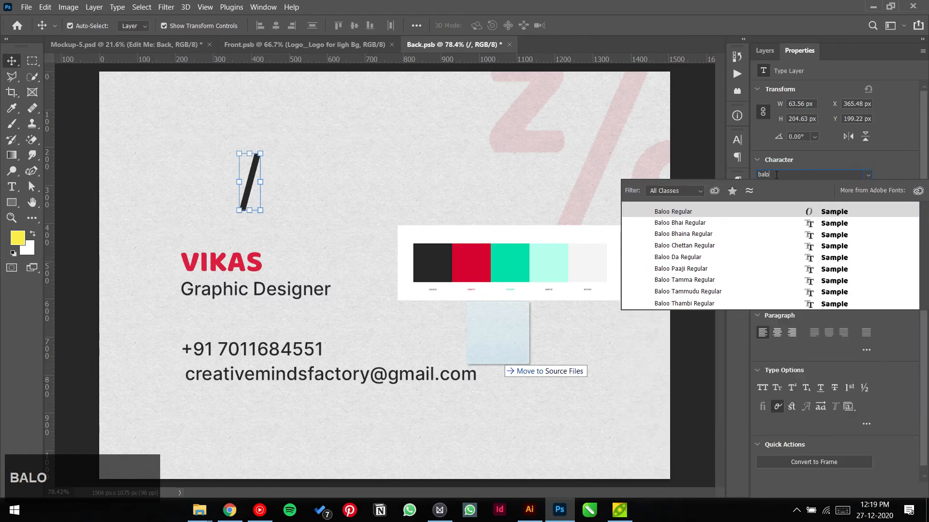
click(777, 212)
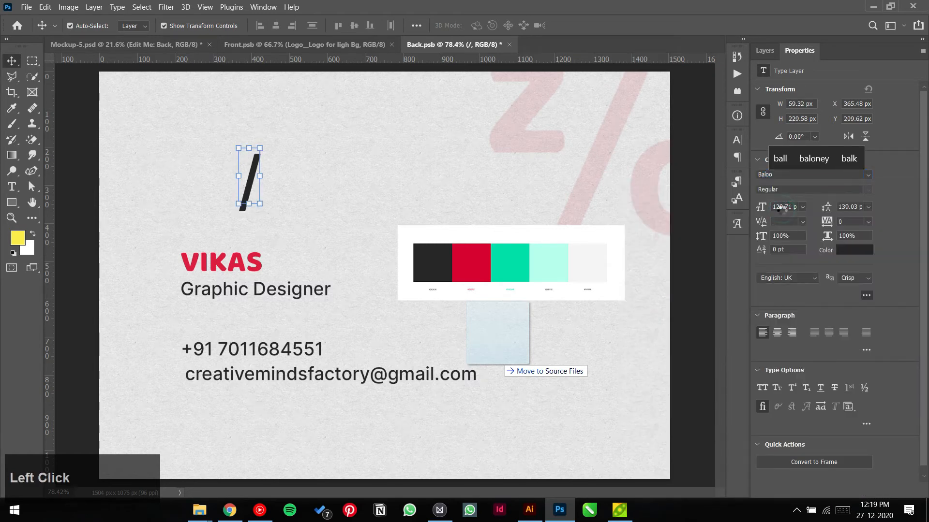
click(305, 180)
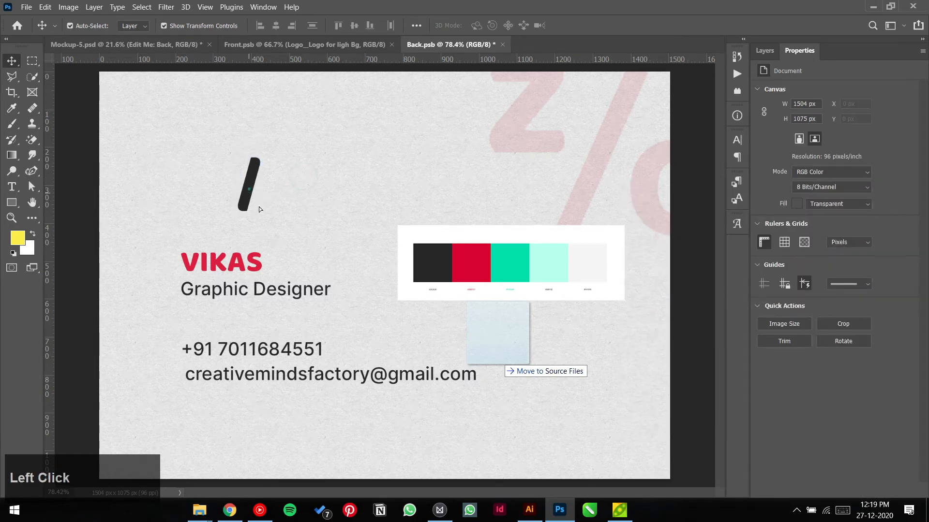
Step: Move the slash left of VIKAS, then sample the palette's teal #01e0aa as its text colour
drag(249, 189, 151, 278)
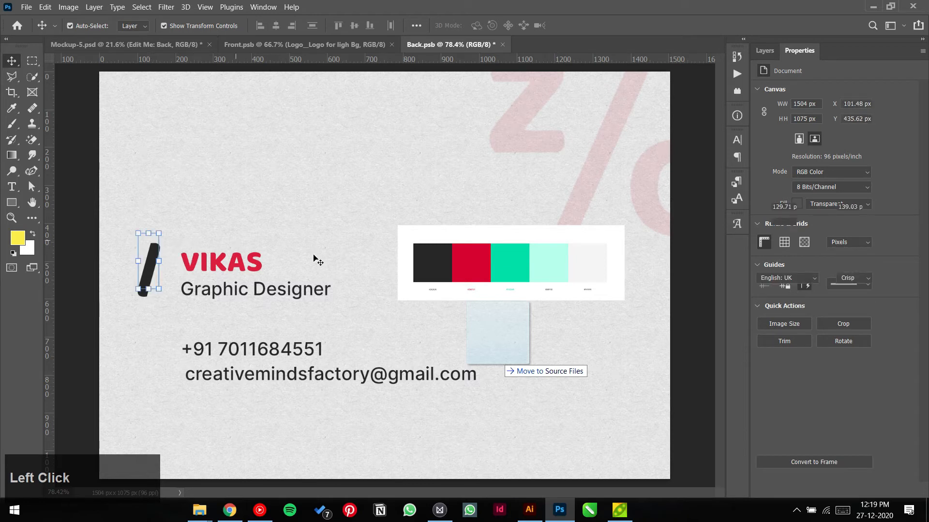
click(850, 250)
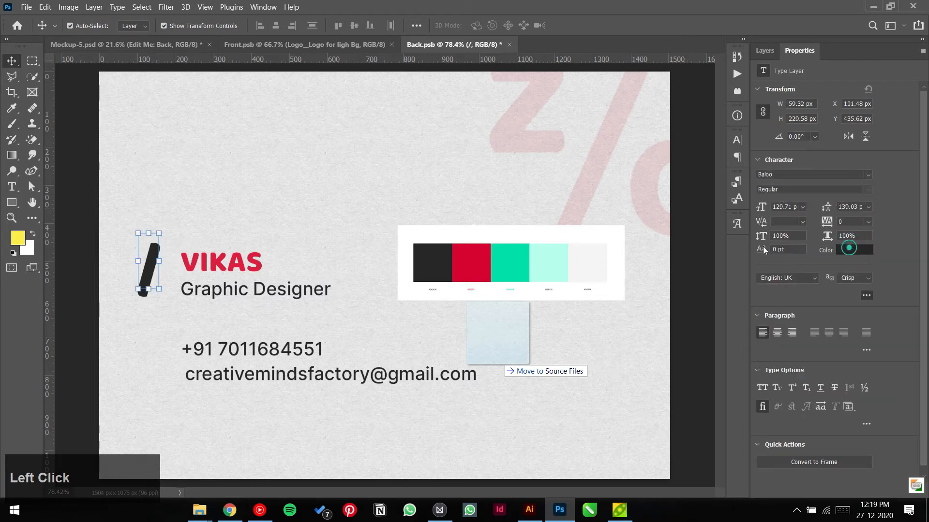
click(510, 263)
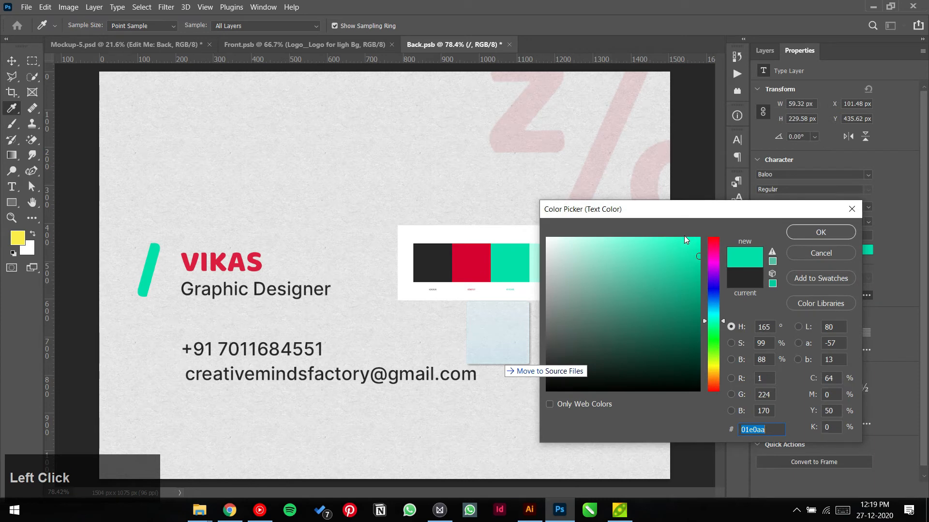
click(589, 238)
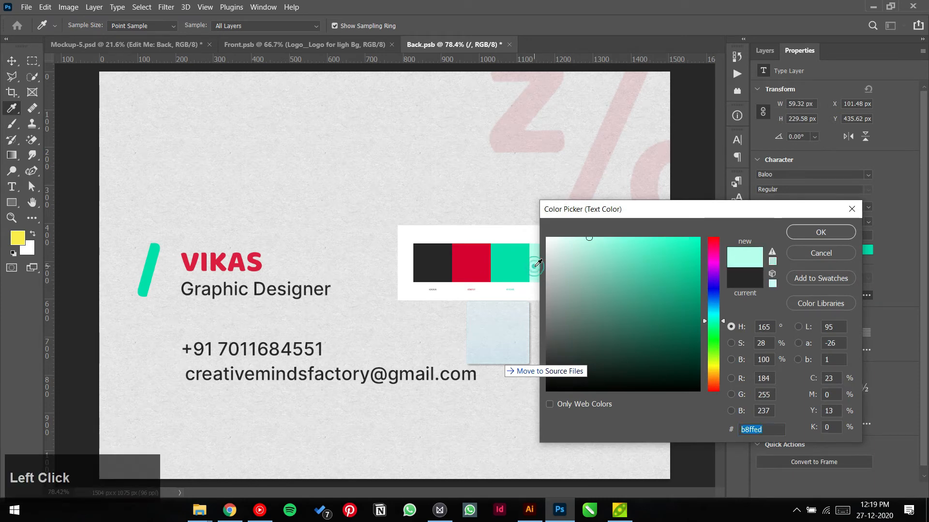
click(486, 261)
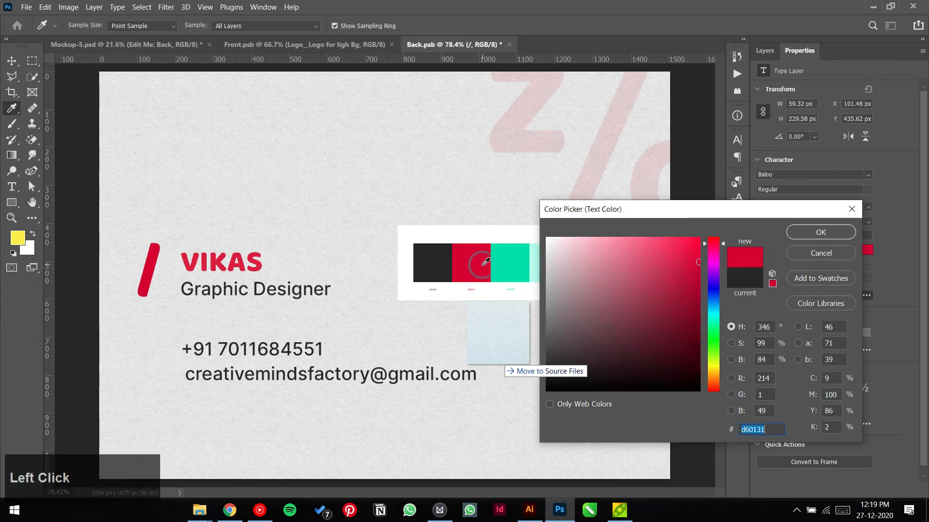
click(508, 259)
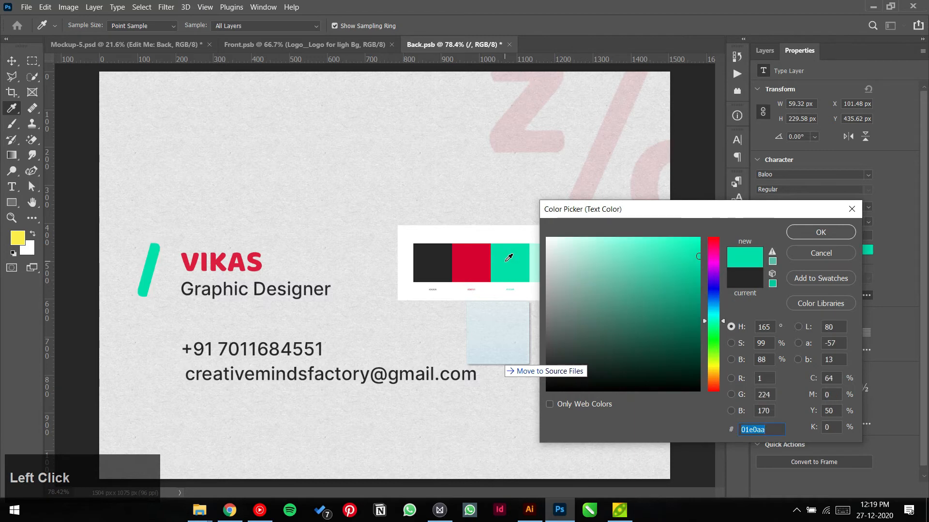
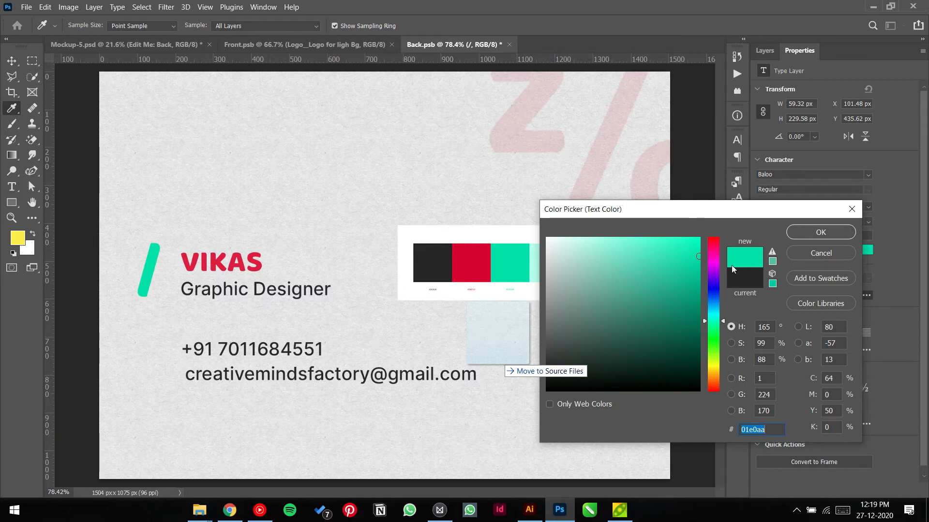
Step: Recolour the slash beside VIKAS to dark grey #262626, then clear it from the card back
click(440, 263)
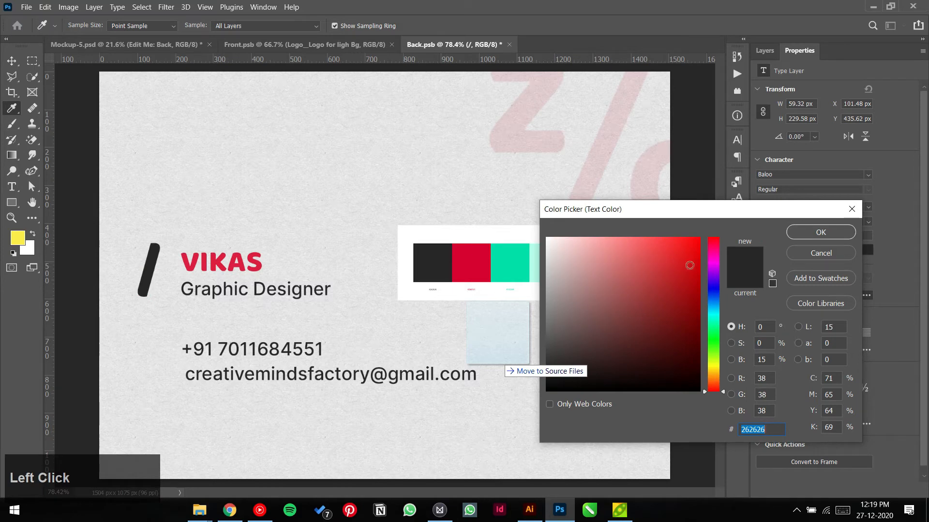
click(823, 233)
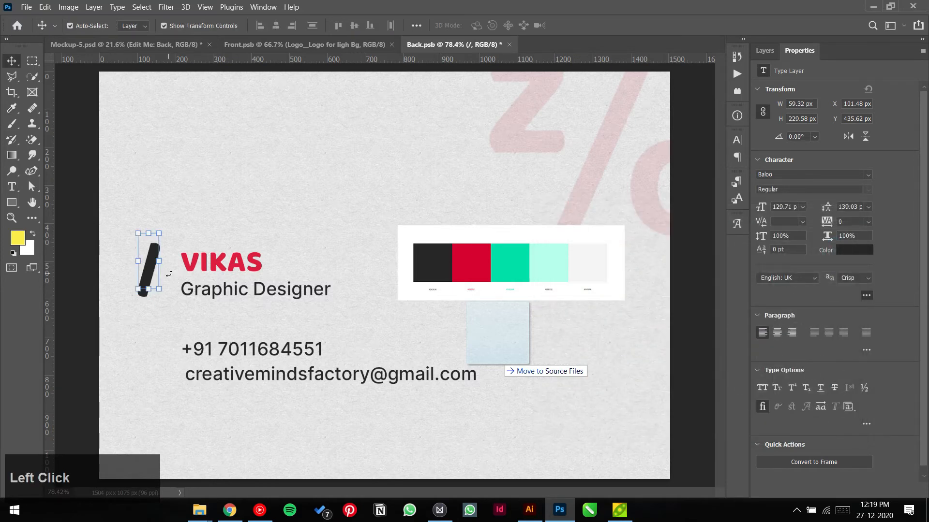
click(262, 349)
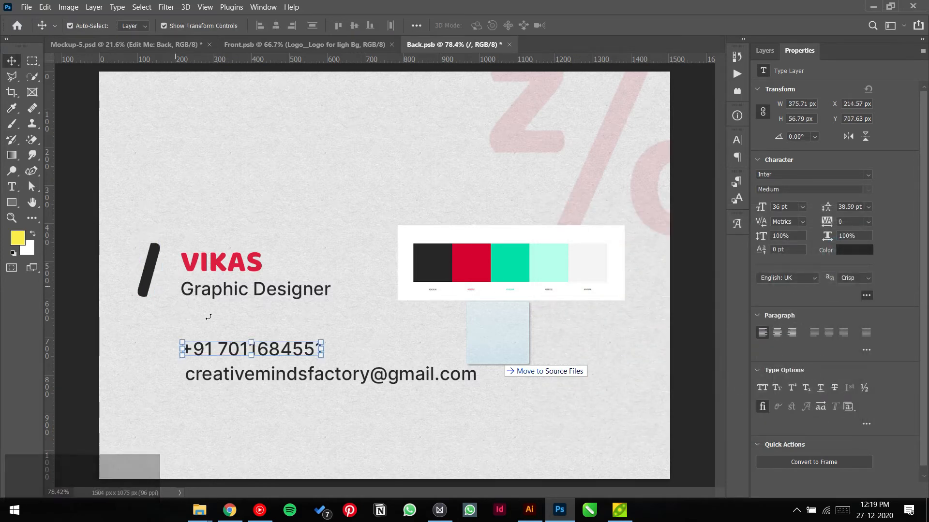
click(368, 320)
scroll(364, 319, down, 1)
Step: Move the colour palette card over to the right edge of the card back
key(space)
click(468, 272)
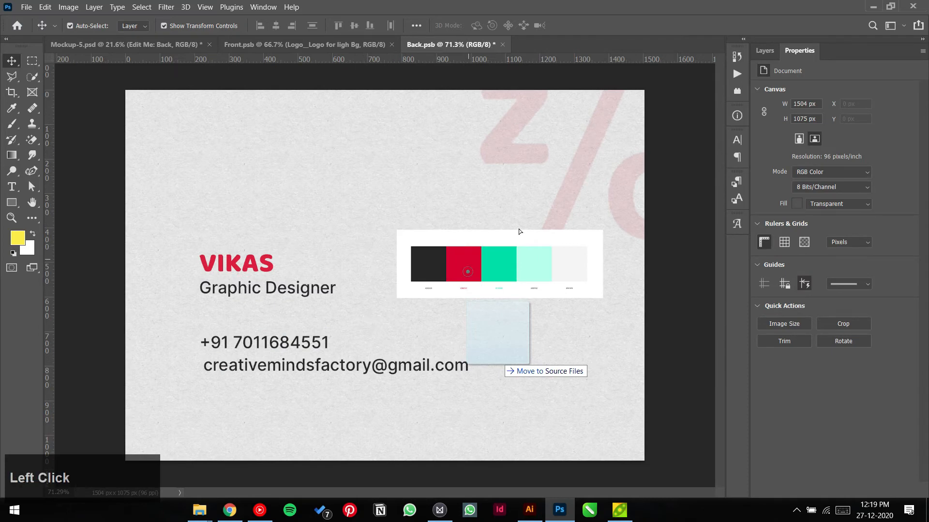
drag(467, 272, 611, 302)
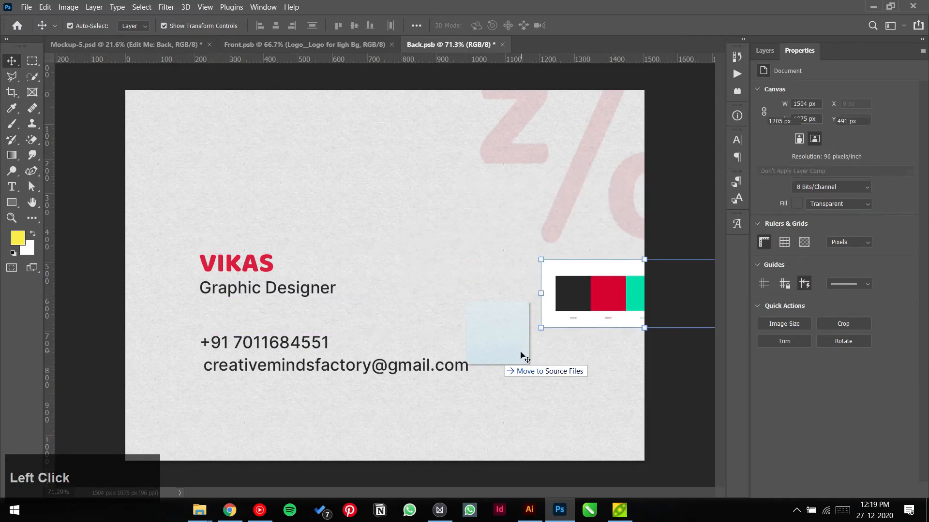
click(633, 375)
click(148, 44)
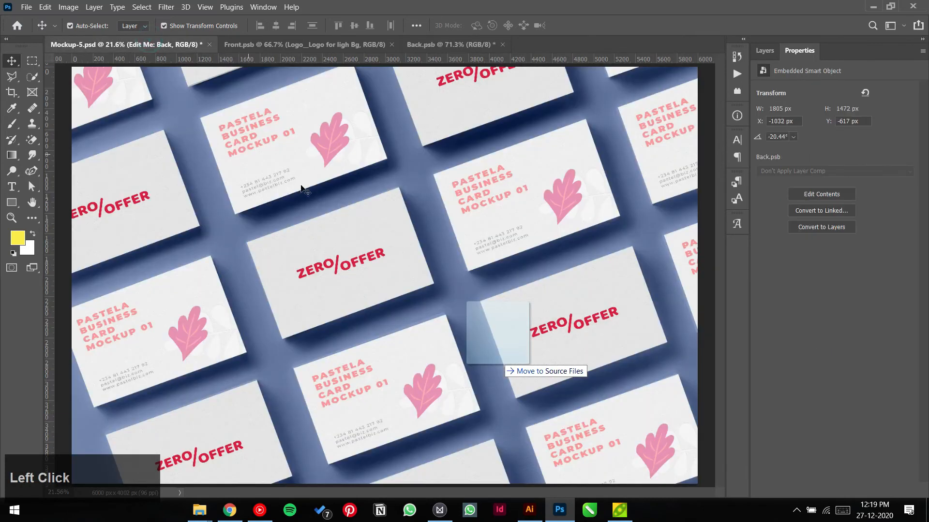
click(452, 44)
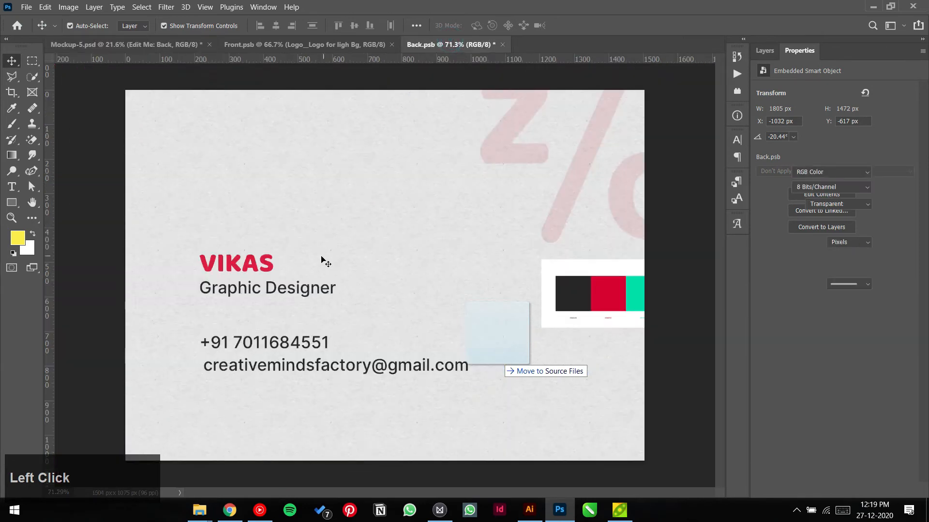
Step: Shift the VIKAS and Graphic Designer block up-left and raise the phone and email lines beneath it
drag(312, 248, 207, 304)
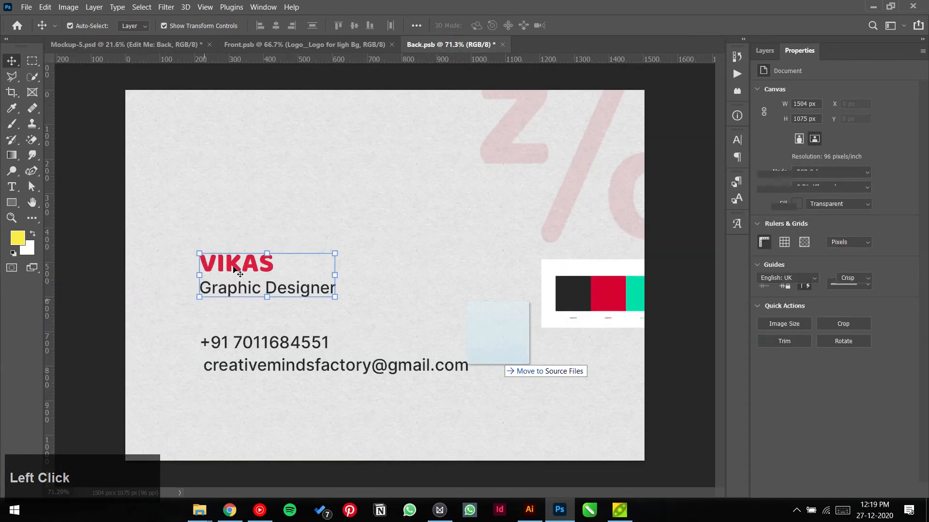
drag(235, 270, 230, 245)
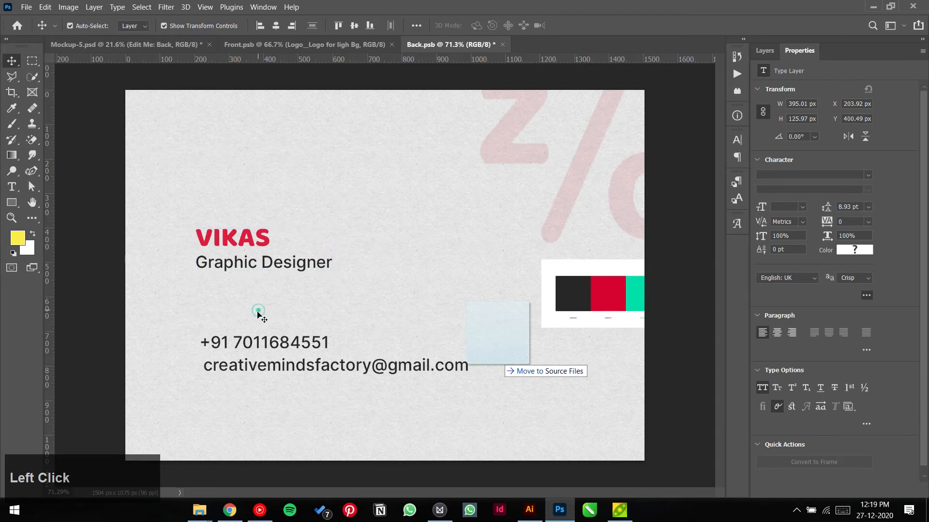
mouse_move(257, 313)
mouse_down()
mouse_move(264, 338)
mouse_move(279, 349)
mouse_move(273, 300)
mouse_move(273, 312)
mouse_up()
click(282, 385)
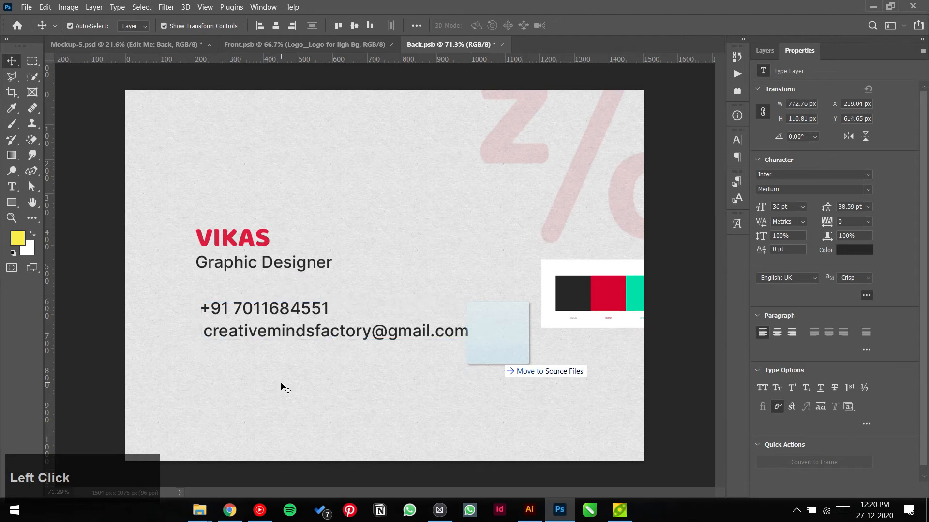
Step: Draw a 609 × 6 px red bar with no stroke between Graphic Designer and the phone number
click(12, 204)
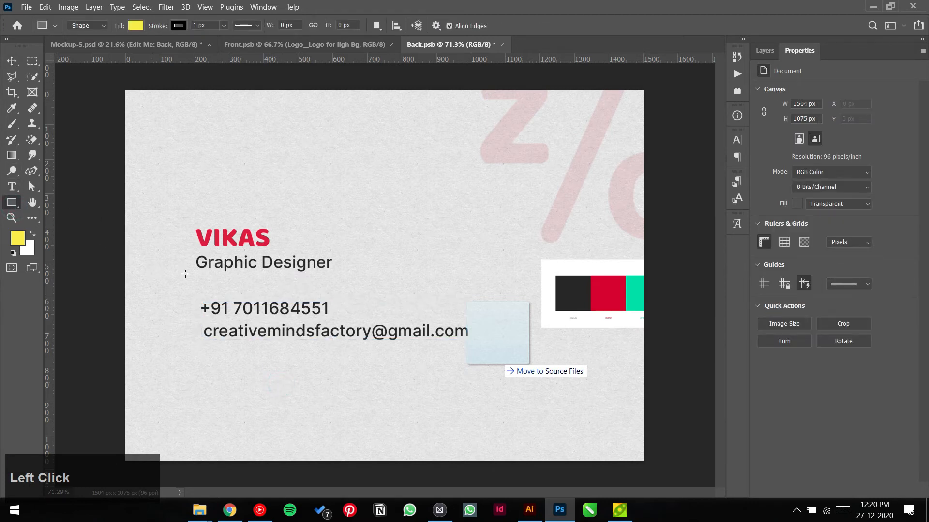
drag(199, 283, 408, 285)
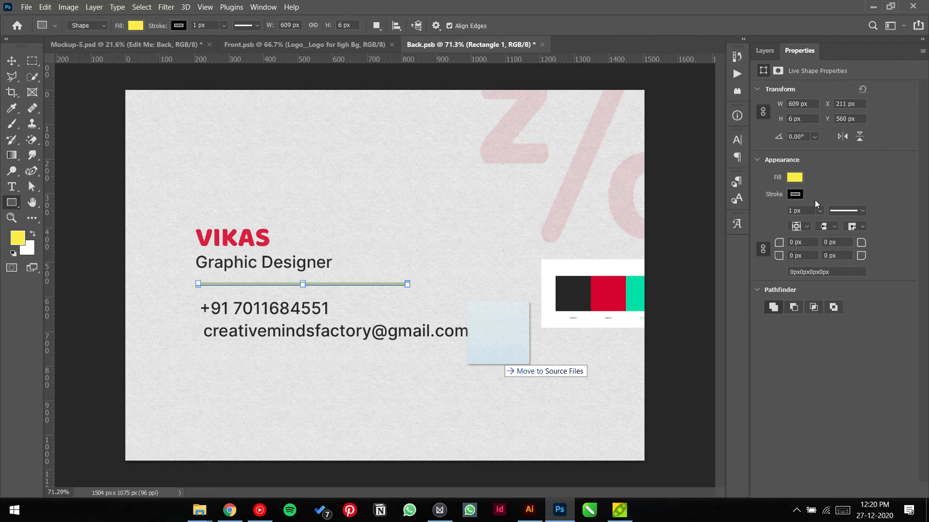
click(796, 194)
click(768, 217)
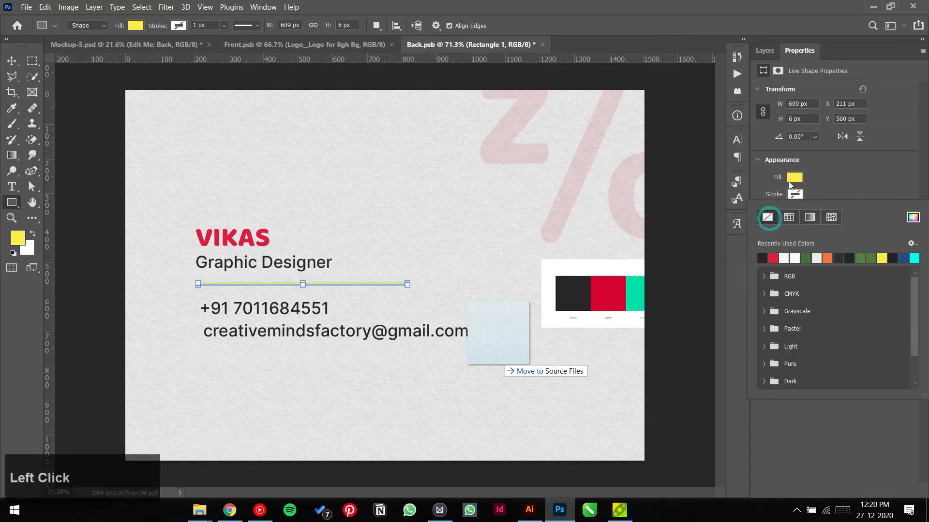
click(791, 179)
click(773, 242)
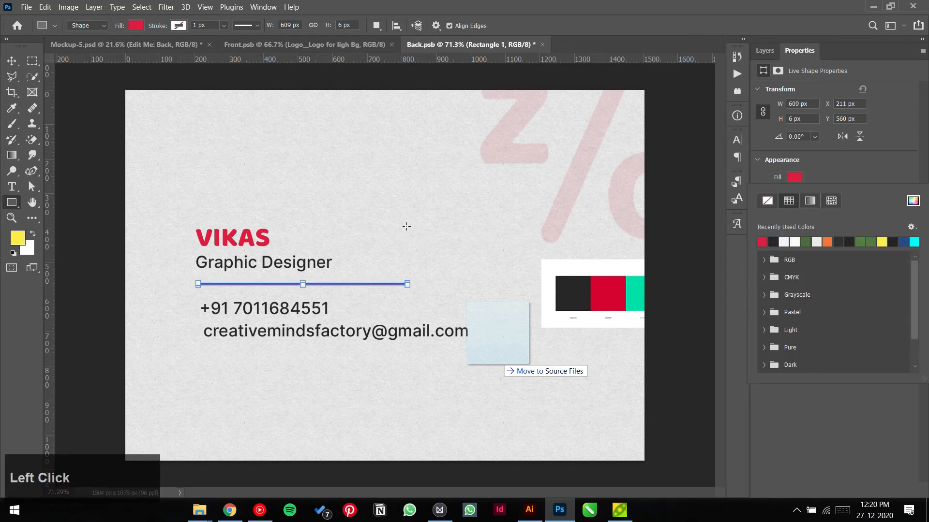
click(14, 59)
click(212, 146)
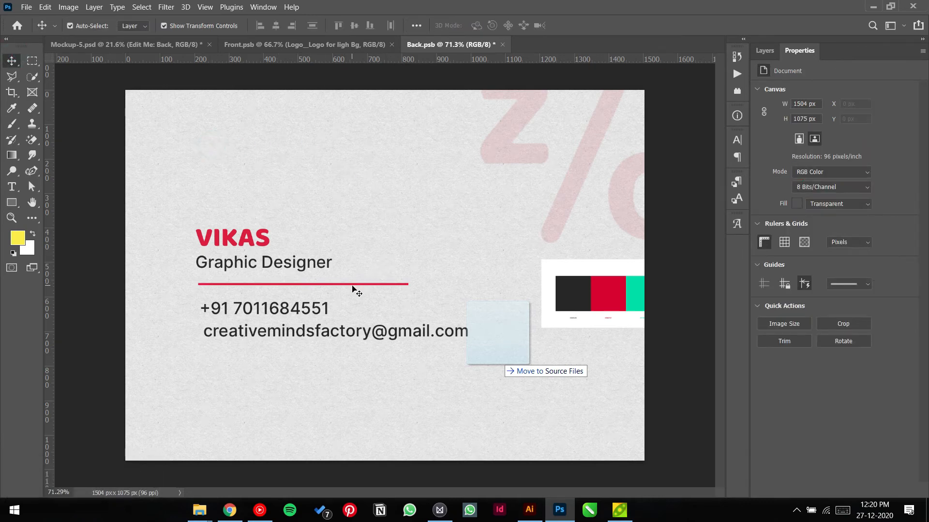
Step: Move the text block and red rule lower, then enlarge the Z/ watermark to 118.44% toward the centre
drag(200, 203, 259, 348)
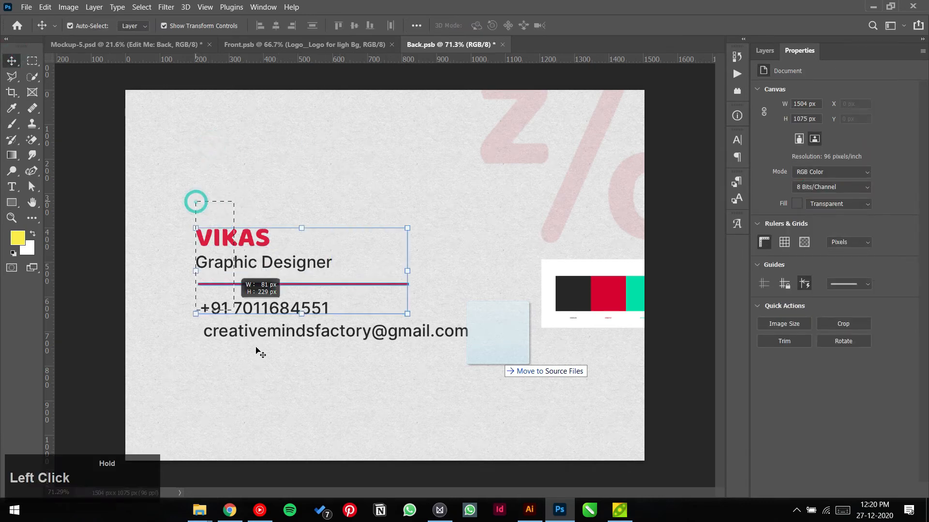
drag(266, 269, 265, 314)
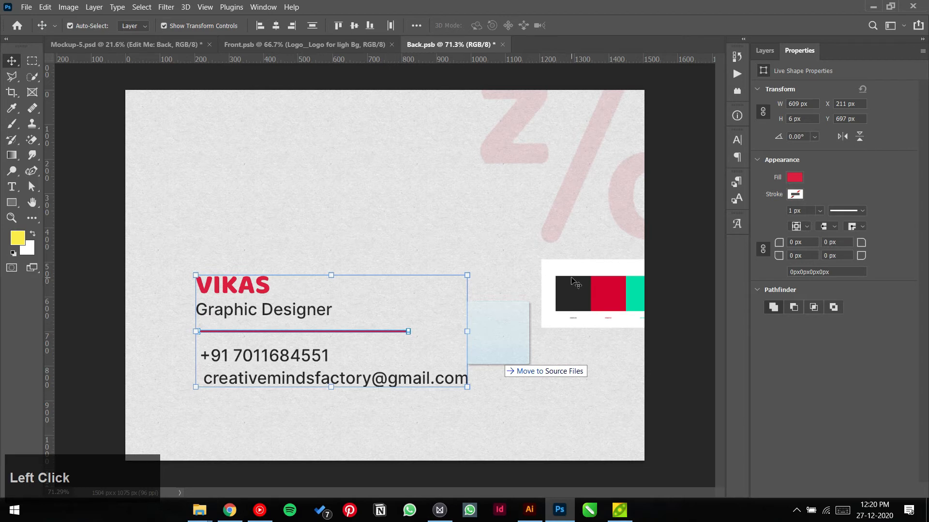
click(561, 200)
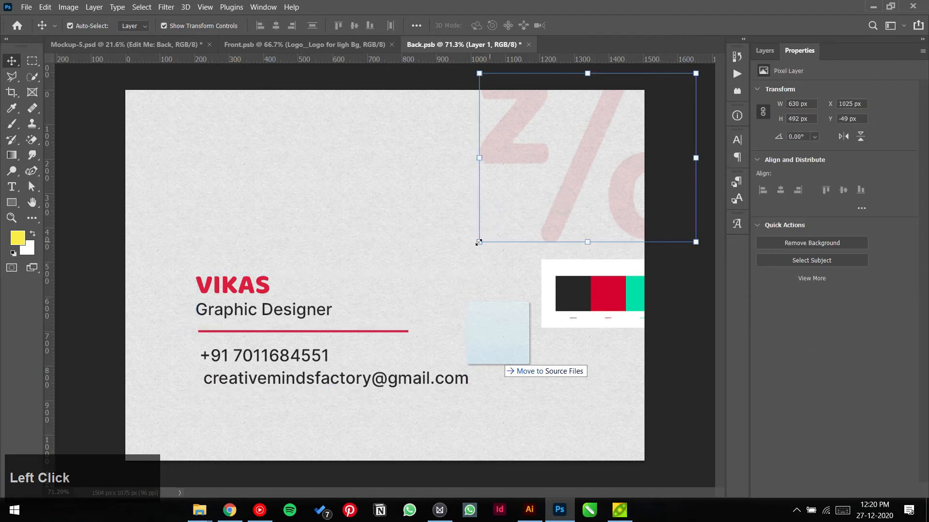
drag(476, 243, 439, 273)
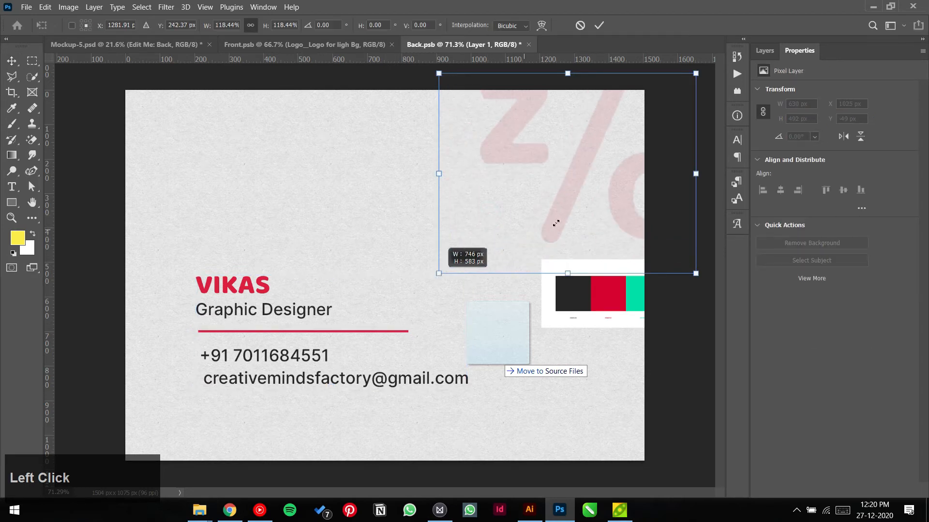
drag(555, 207, 545, 224)
click(599, 25)
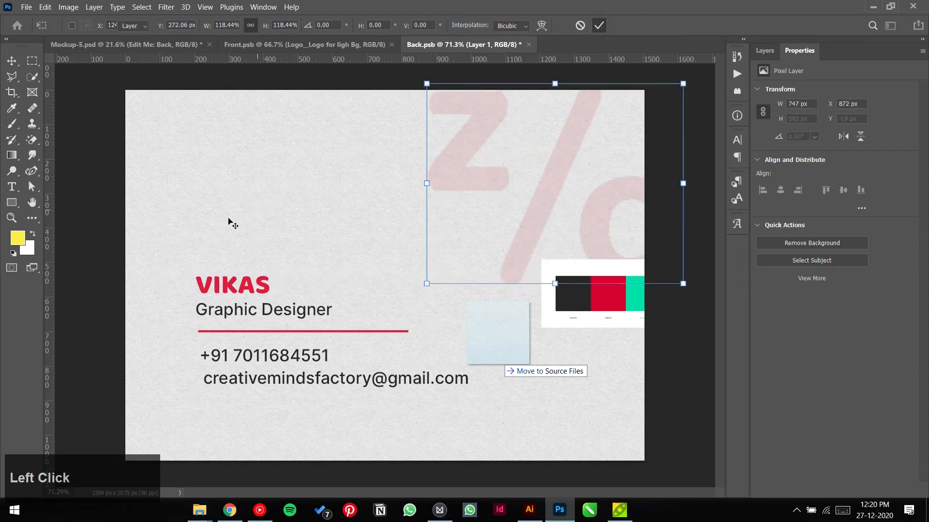
Step: Select the whole name and contact text block together with the red rule
drag(179, 241, 297, 382)
drag(297, 334, 278, 317)
drag(215, 234, 258, 310)
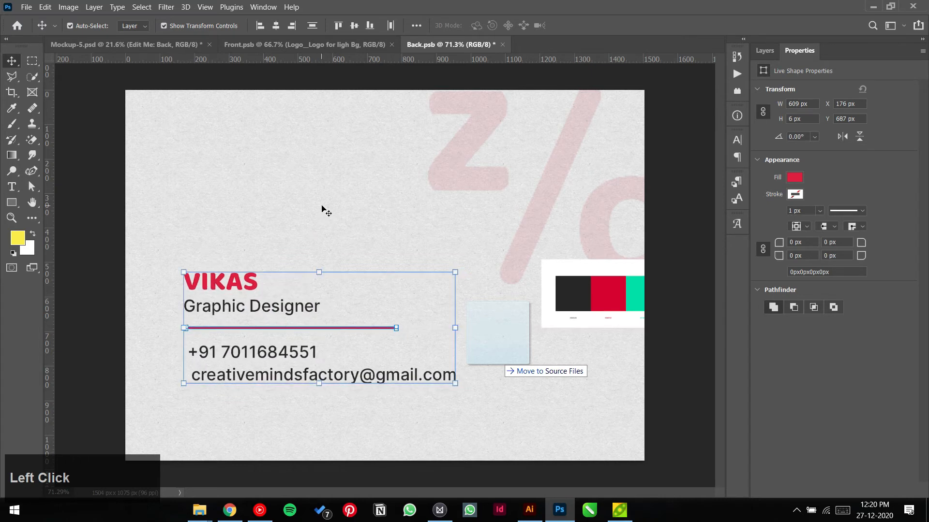
Step: Duplicate the red rule below the email address and nudge the text and both rules upward
click(323, 211)
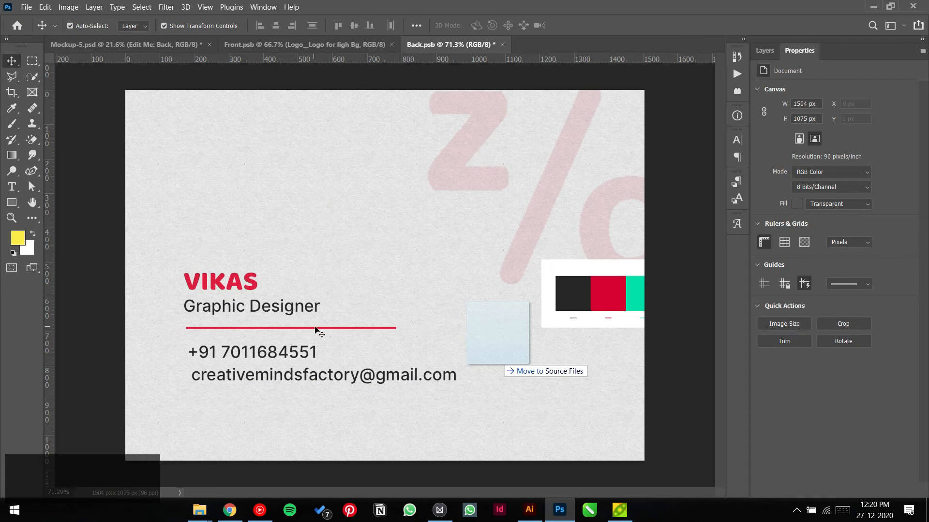
drag(317, 327, 323, 410)
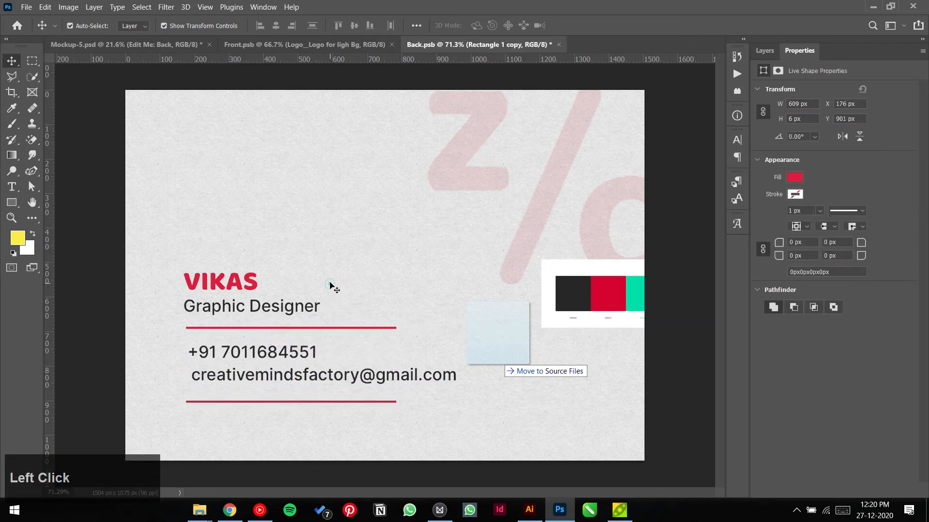
drag(194, 231, 276, 415)
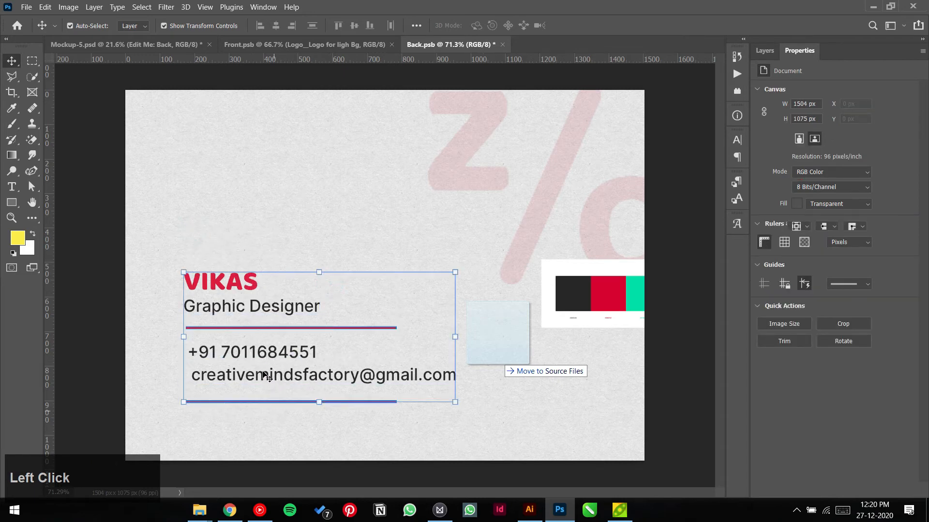
drag(266, 375, 266, 357)
click(302, 229)
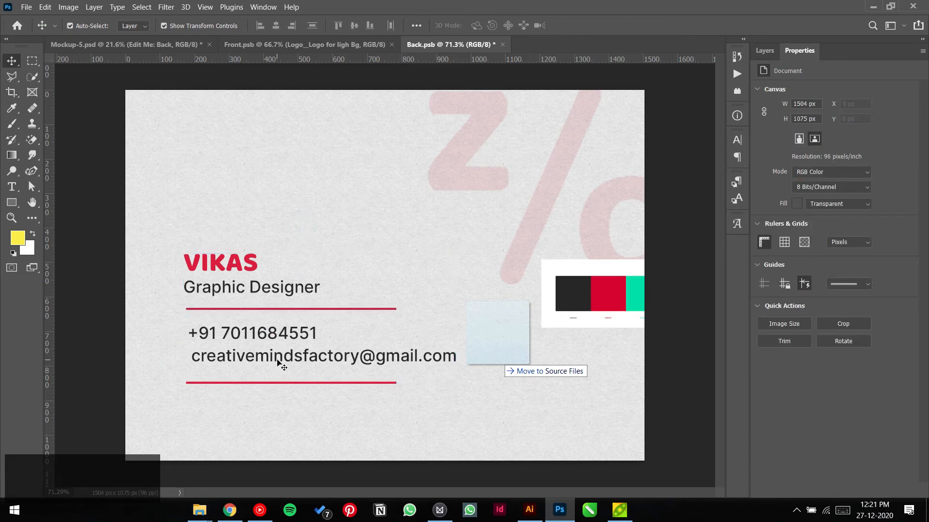
Step: Bring up the File Explorer window showing the Social media Icons folder
key(alt)
click(310, 421)
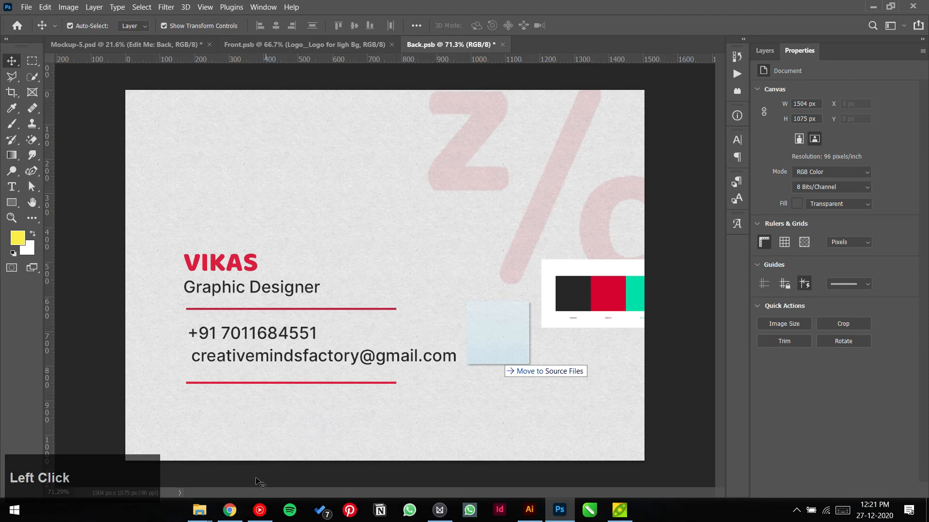
mouse_move(209, 507)
mouse_move(209, 507)
mouse_down()
mouse_move(180, 451)
mouse_move(161, 452)
mouse_move(69, 120)
mouse_move(68, 132)
mouse_move(679, 222)
mouse_move(243, 151)
mouse_move(417, 156)
mouse_move(379, 150)
mouse_move(617, 178)
mouse_move(521, 222)
mouse_move(581, 168)
mouse_move(639, 155)
mouse_move(445, 154)
mouse_move(704, 174)
mouse_move(699, 153)
mouse_move(654, 252)
mouse_move(821, 382)
mouse_up()
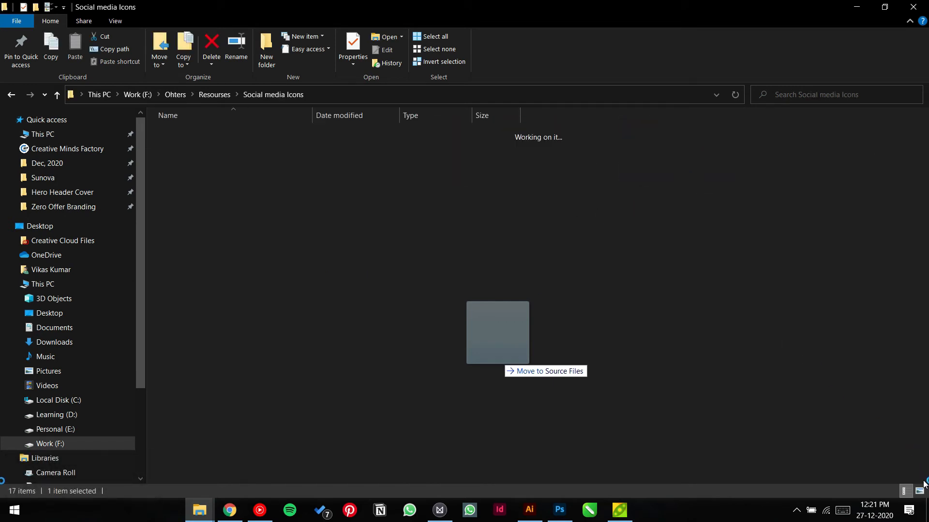
Step: Select Facebook.png, Instagram.png and Linkedin.png and drag them over into Photoshop
drag(541, 473, 562, 511)
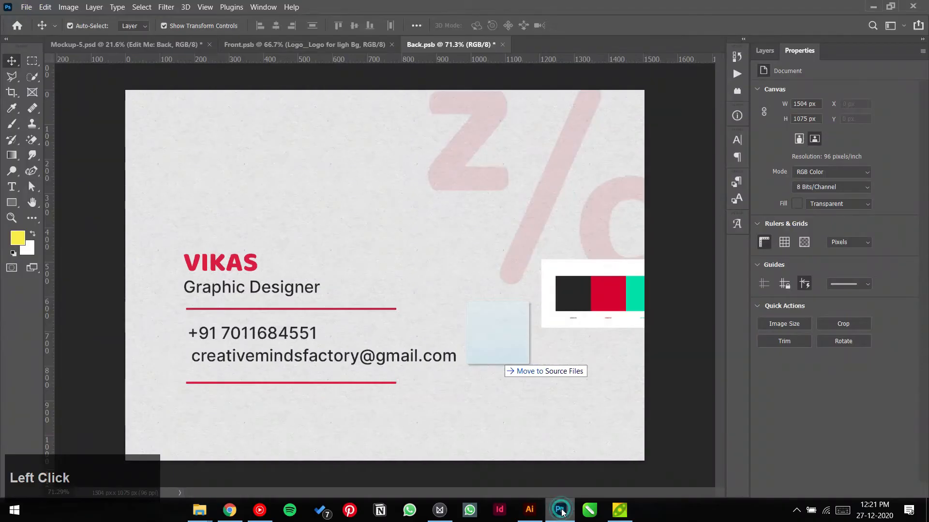
click(561, 511)
click(635, 311)
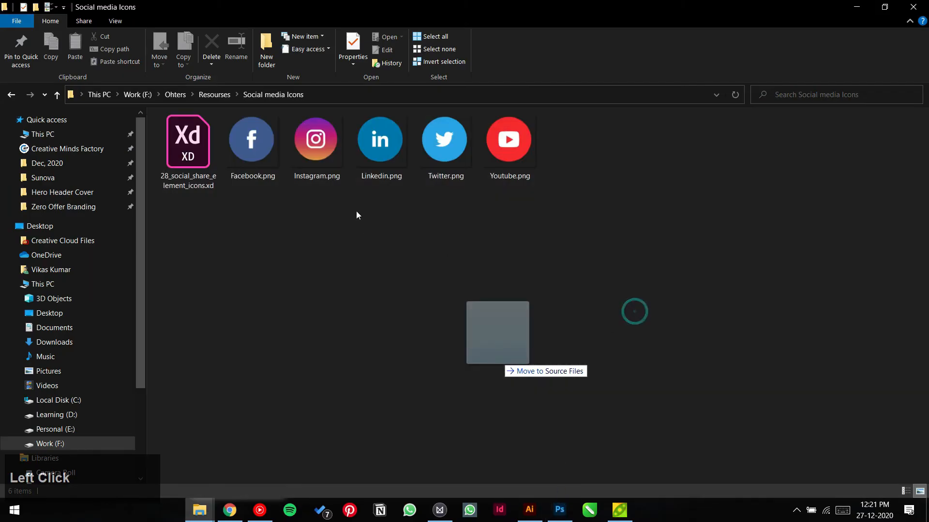
click(260, 144)
ctrl+click(326, 138)
ctrl+click(388, 140)
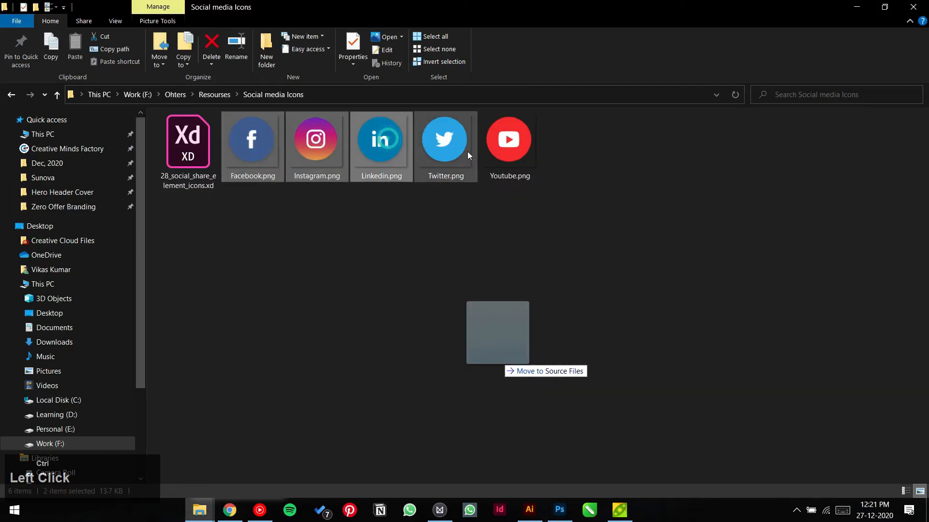
ctrl+click(461, 152)
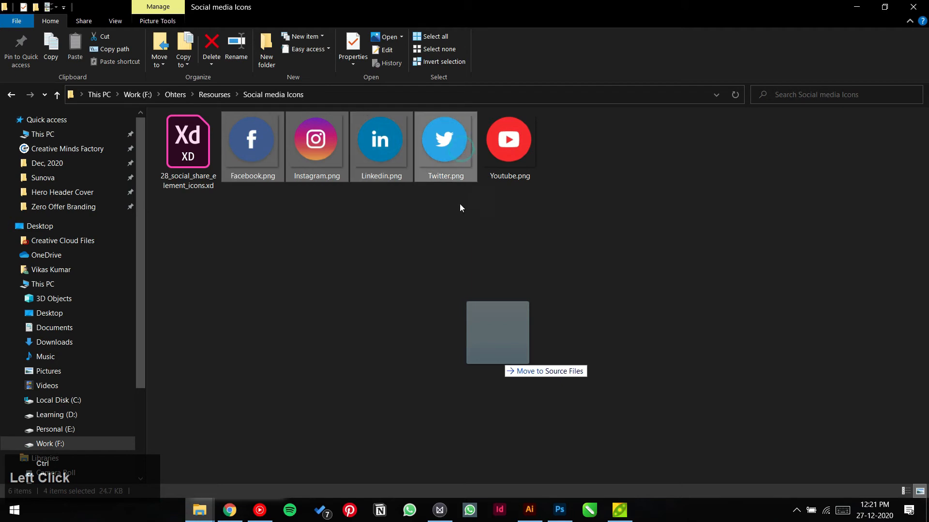
ctrl+click(454, 150)
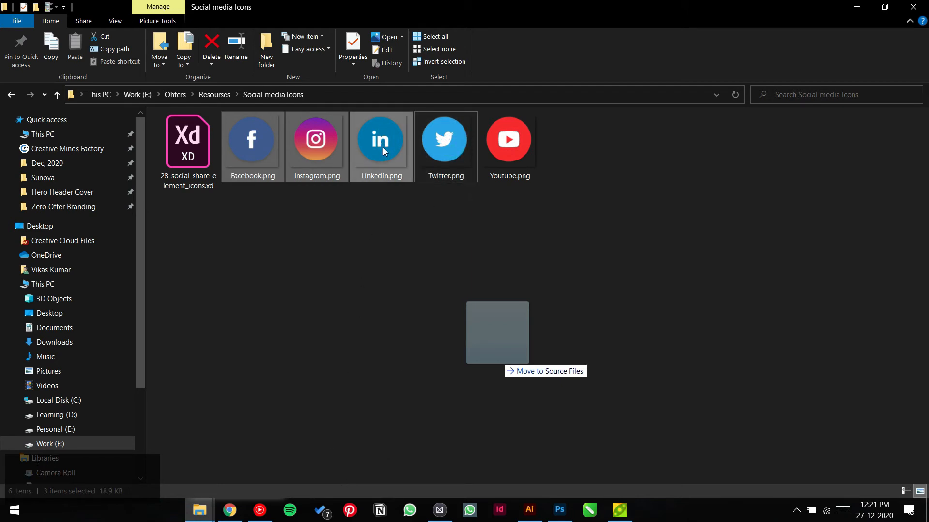
drag(382, 147, 385, 406)
key(alt+Tab)
Step: Place the LinkedIn, Facebook and Instagram icon images onto the back card
drag(404, 281, 358, 423)
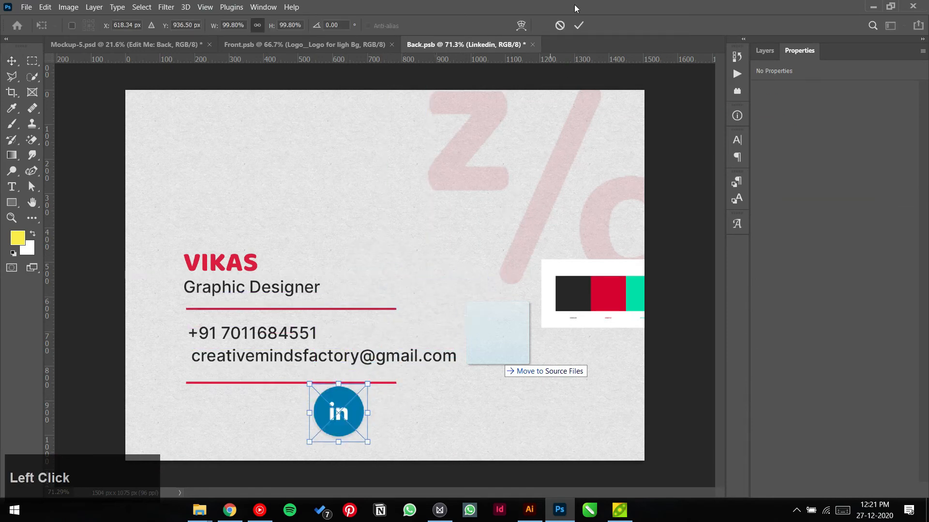
click(578, 25)
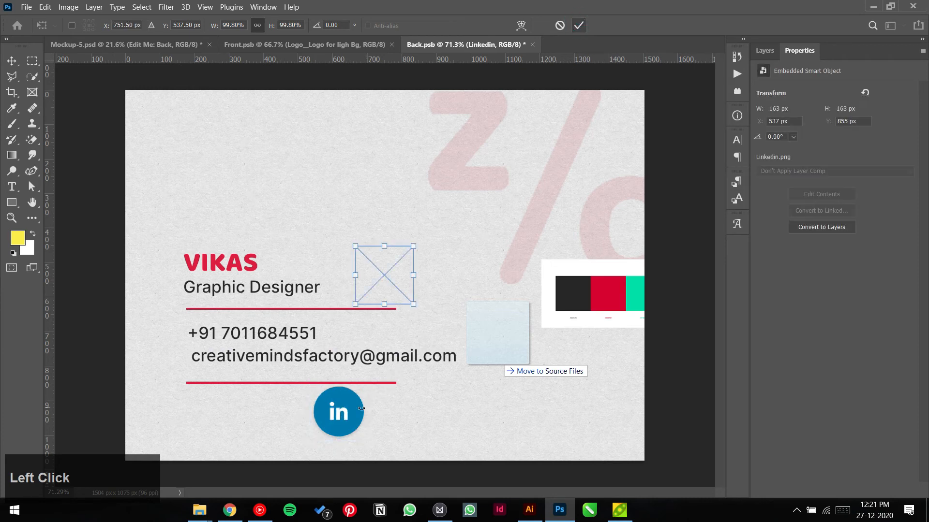
click(578, 25)
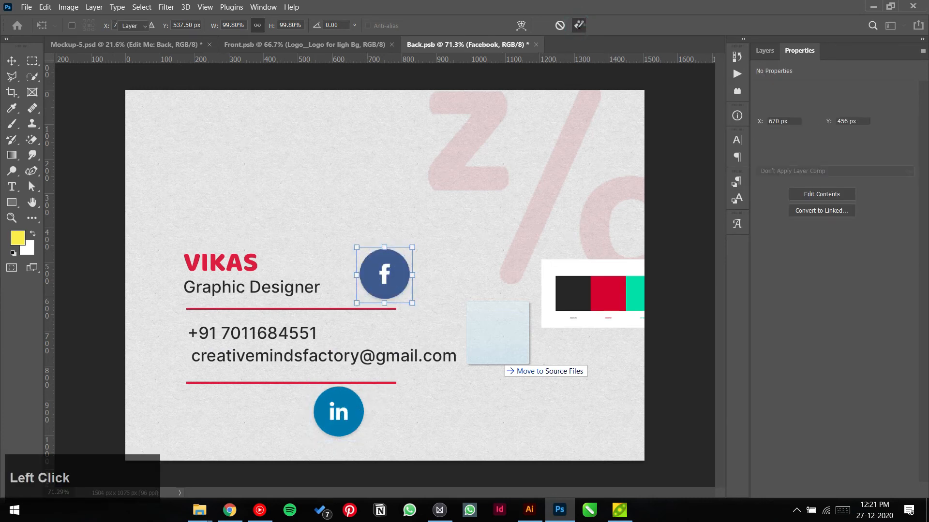
click(580, 25)
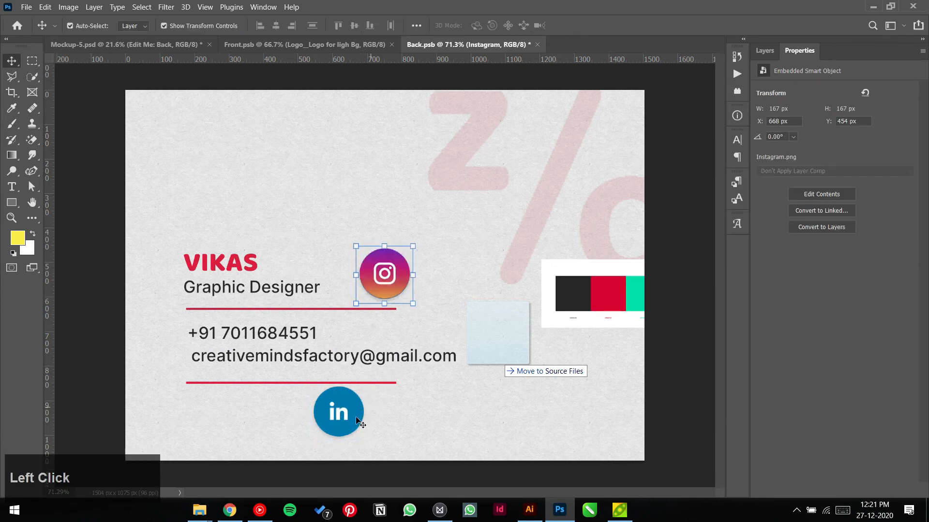
Step: Arrange LinkedIn, Instagram and Facebook in a row at the lower left beneath the red divider
drag(357, 420, 227, 424)
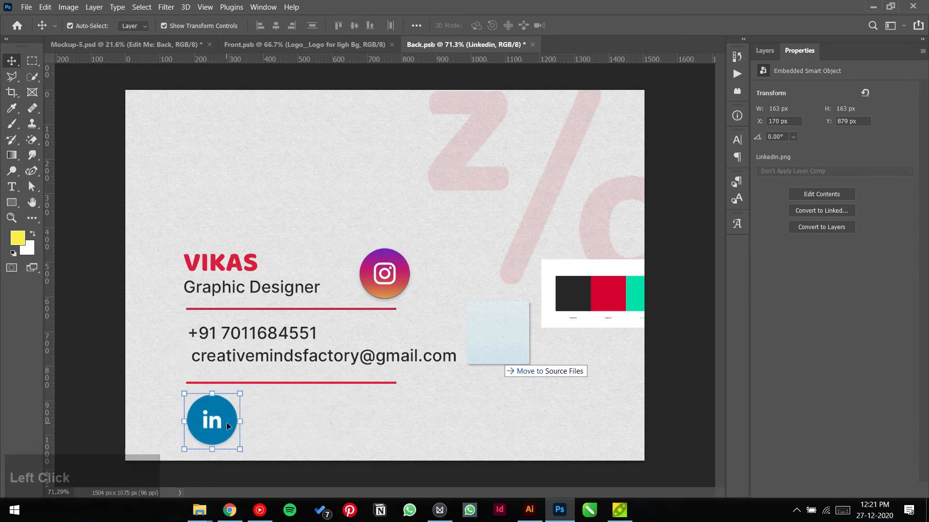
key(F9)
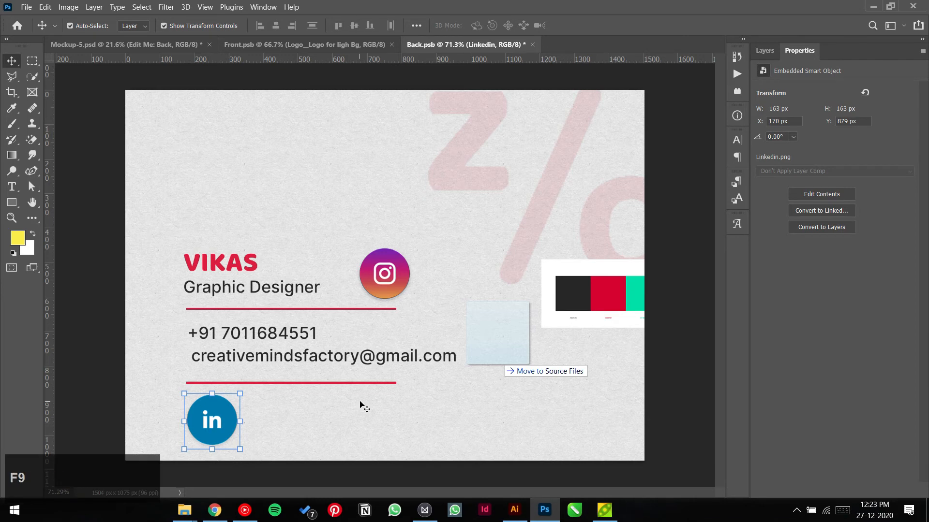
drag(376, 280, 266, 428)
drag(368, 299, 344, 436)
drag(401, 416, 219, 435)
click(367, 394)
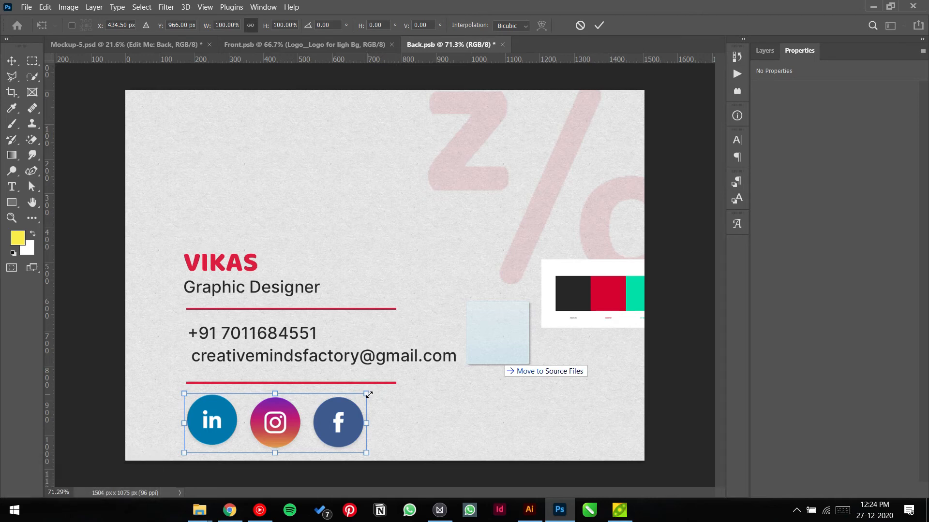
Step: Scale the three social icons to 38.90% and distribute their horizontal centres evenly
drag(368, 394, 253, 407)
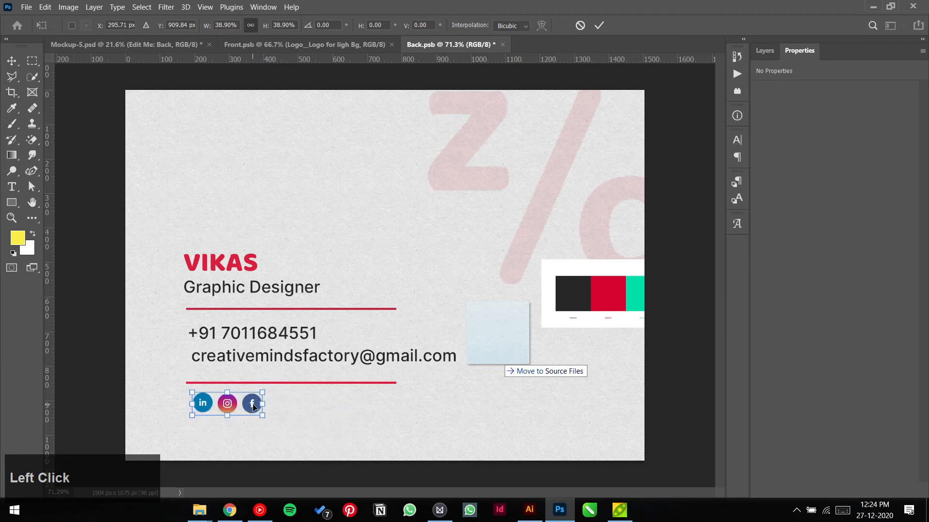
click(599, 26)
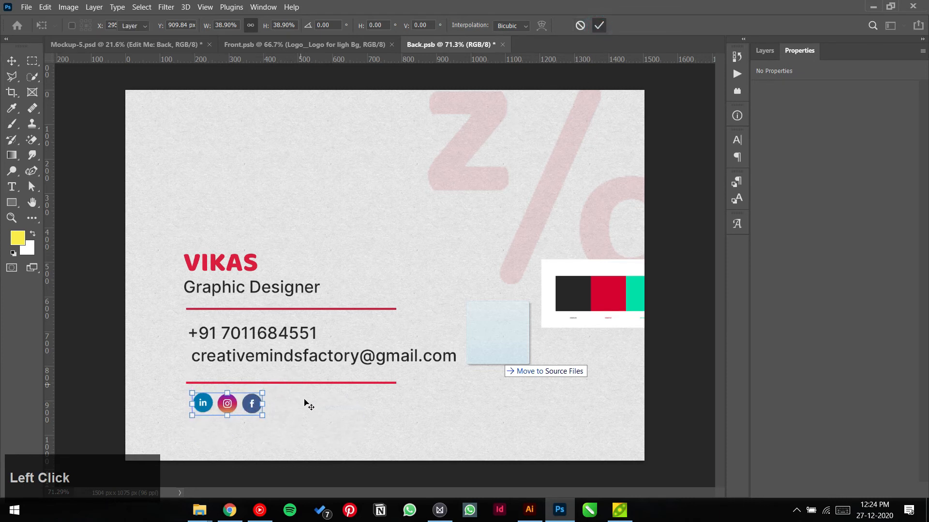
drag(296, 395, 201, 429)
click(292, 399)
click(389, 26)
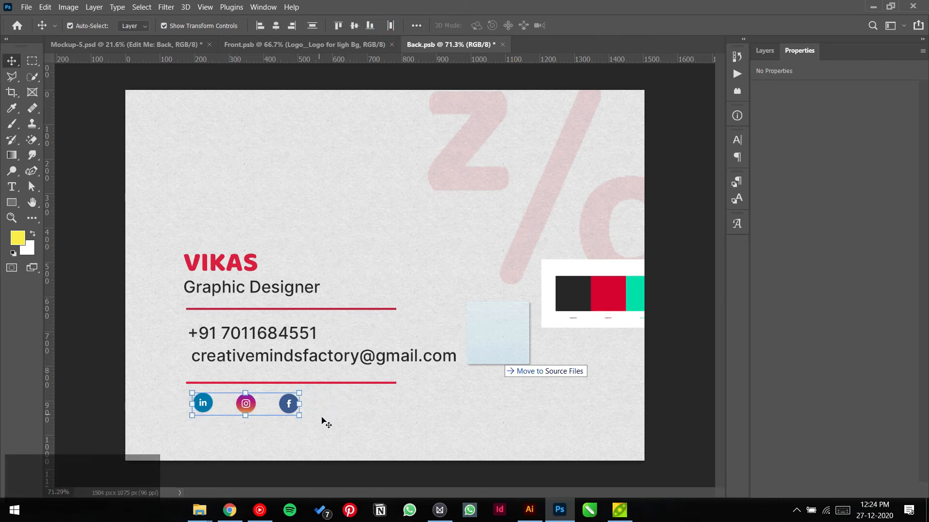
click(358, 439)
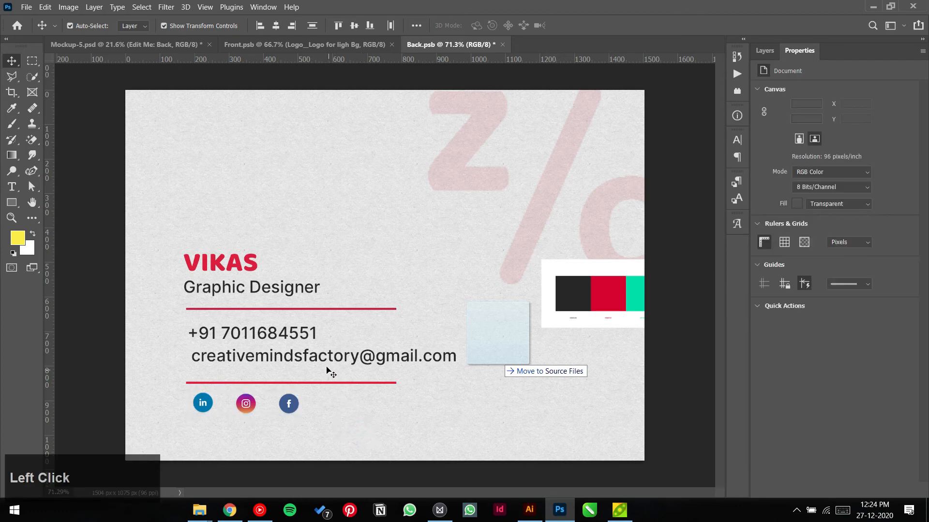
Step: Nudge the email and social icons down slightly, then move the whole contact block left
drag(328, 362, 328, 364)
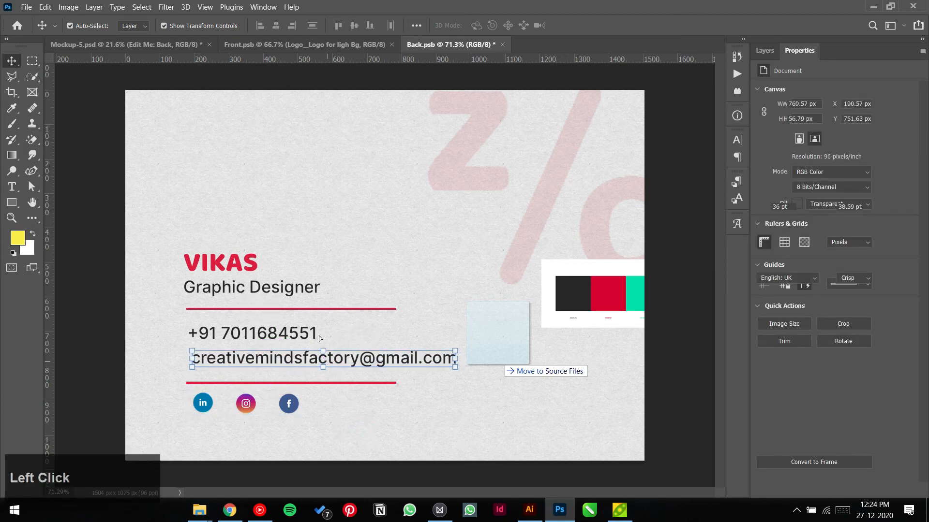
click(371, 439)
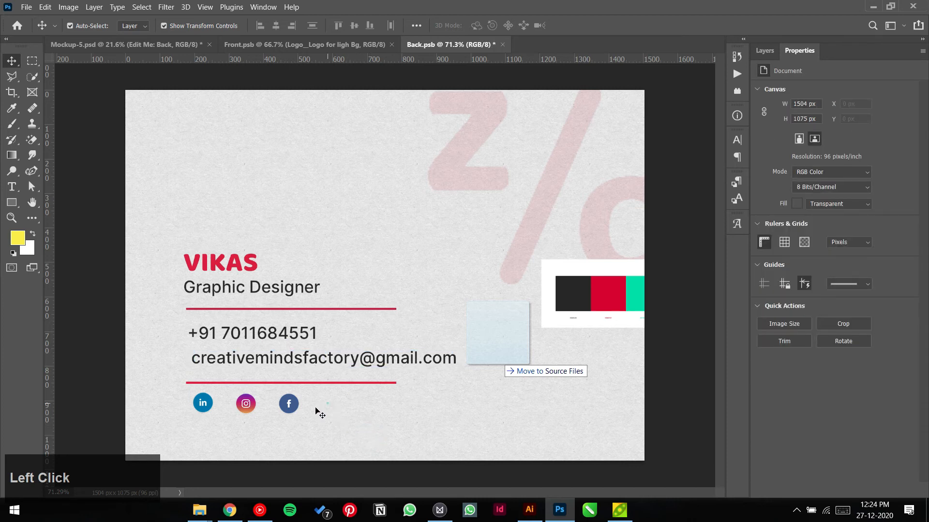
drag(316, 409, 194, 433)
drag(246, 410, 247, 412)
click(333, 419)
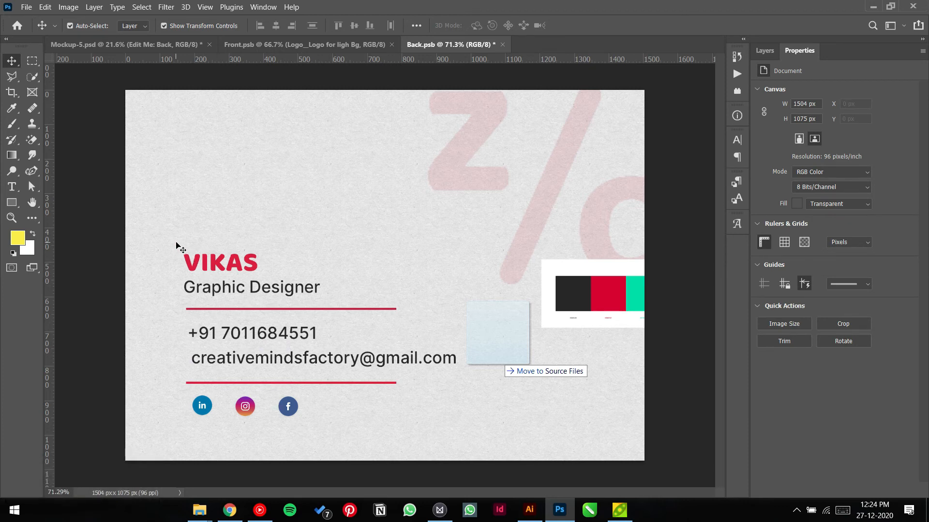
drag(181, 233, 365, 411)
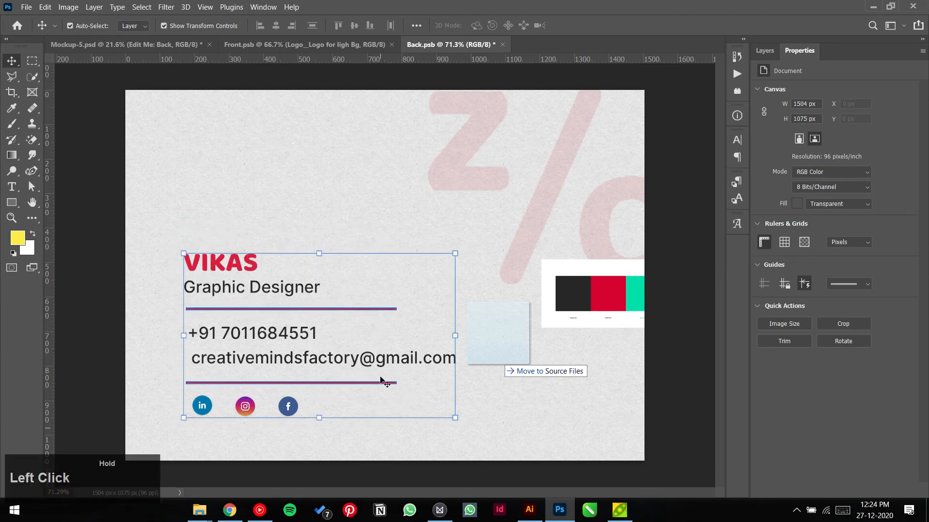
drag(383, 362, 371, 362)
click(495, 400)
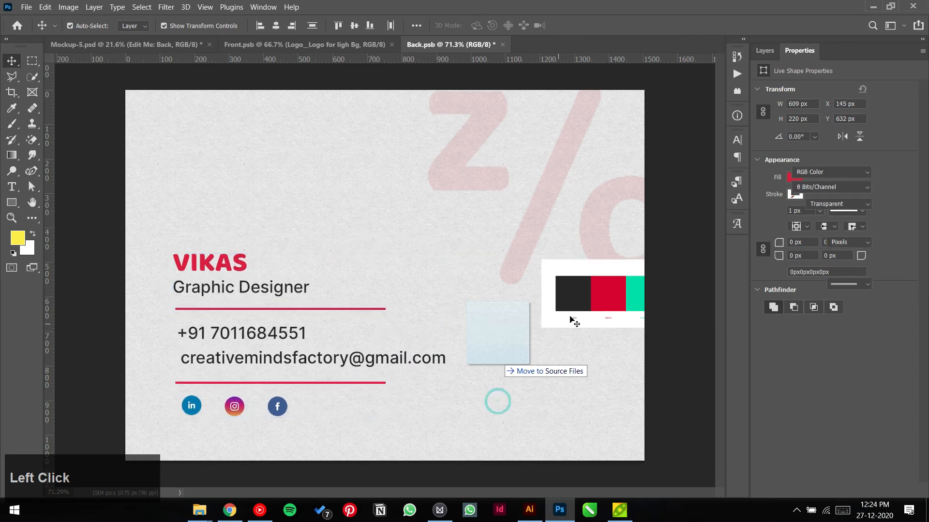
Step: Delete the colour swatch strip, save Back.psb and view the updated Mockup-5 document
click(570, 315)
key(Delete)
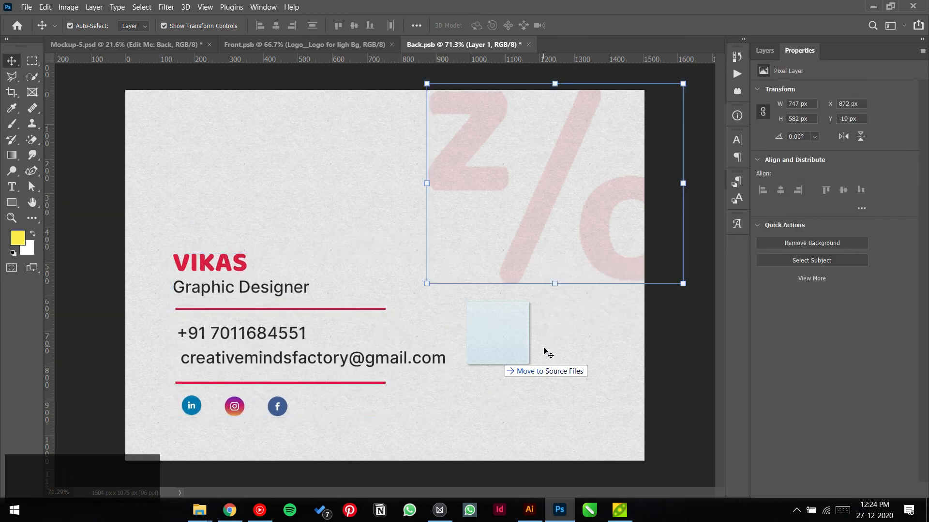
key(ctrl+s)
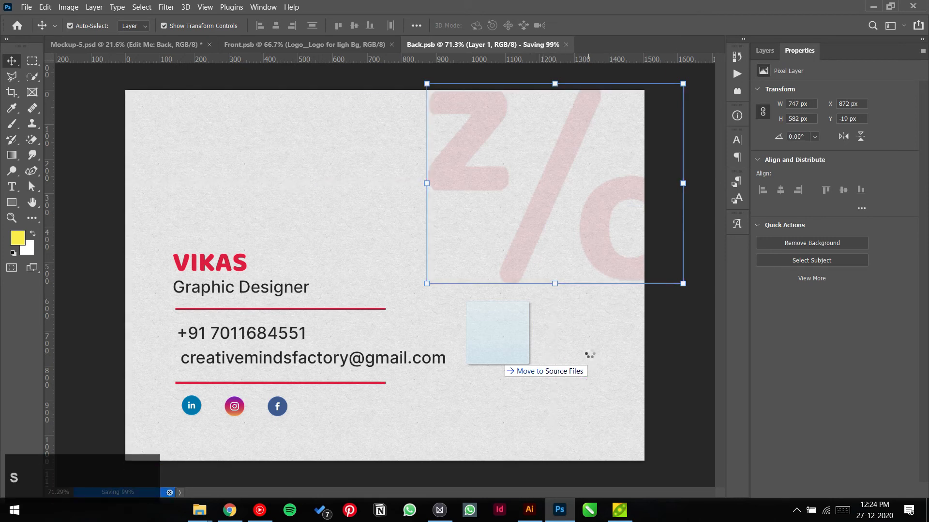
click(179, 45)
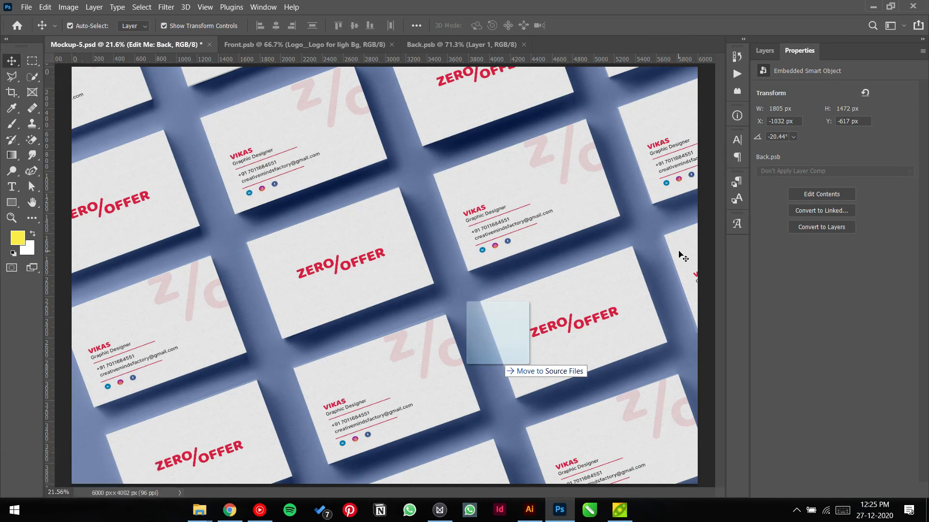
Step: In Front.psb, give the ZERO/OFFER logo a light grey #ececec Color Overlay effect
click(304, 44)
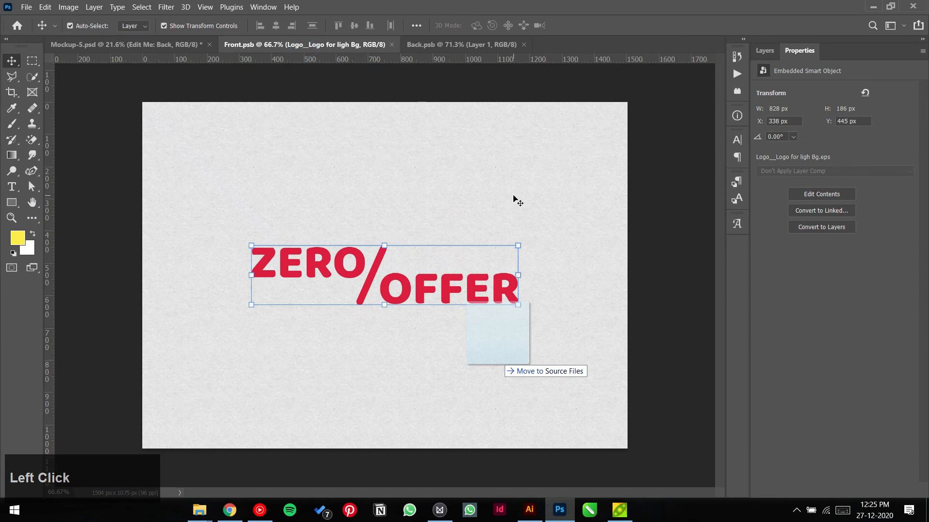
click(769, 52)
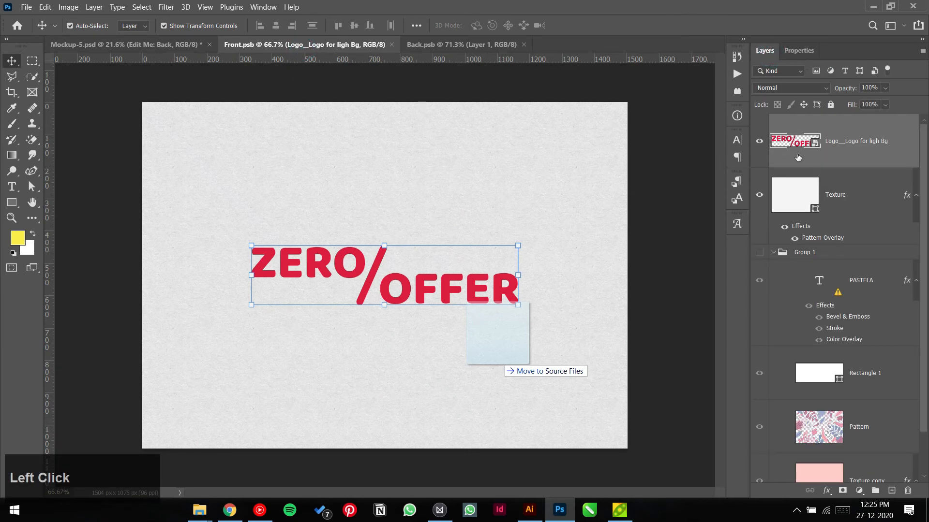
click(826, 490)
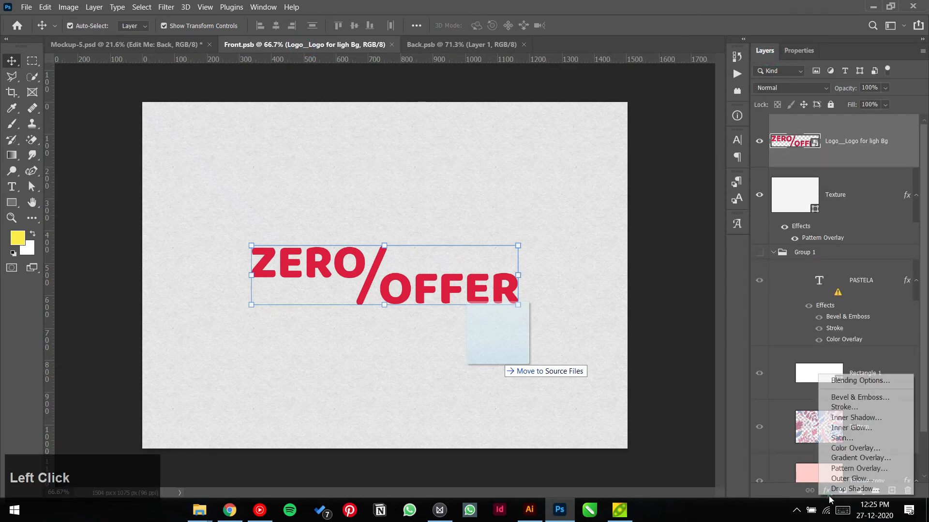
click(852, 448)
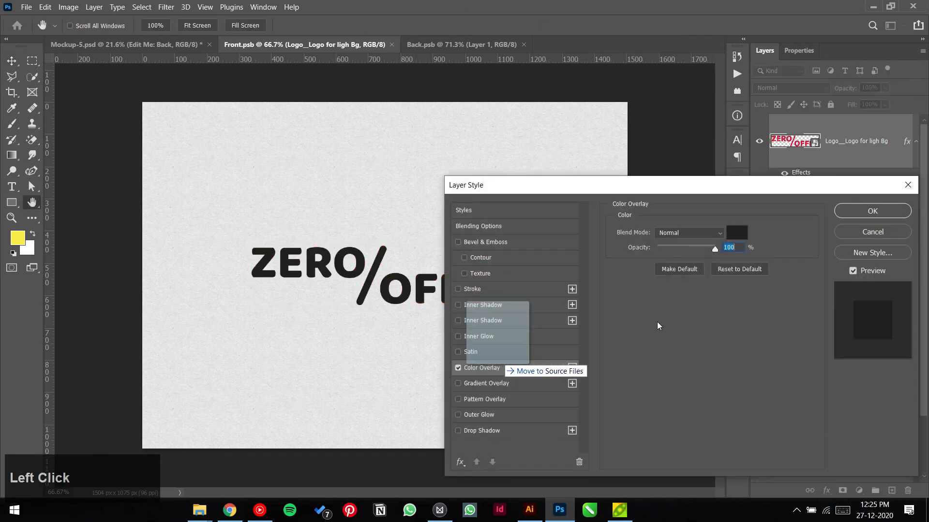
click(737, 233)
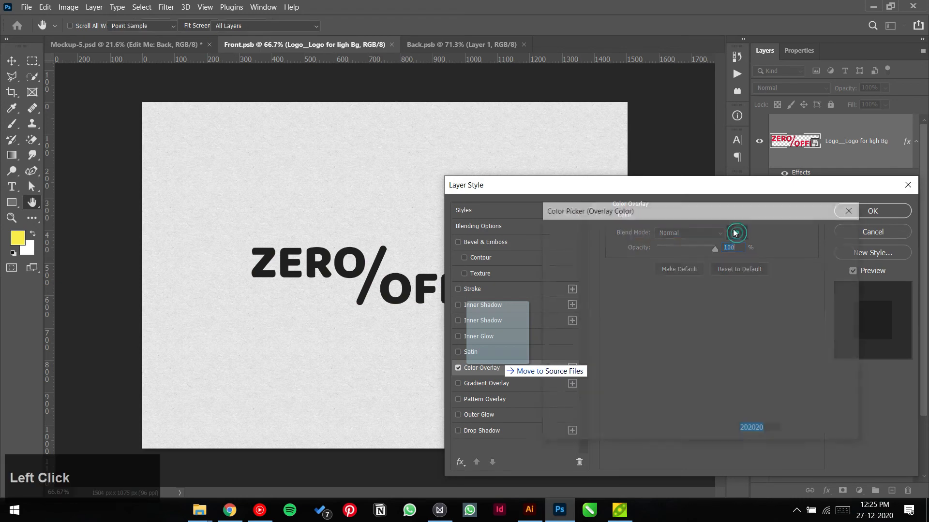
click(591, 135)
click(821, 232)
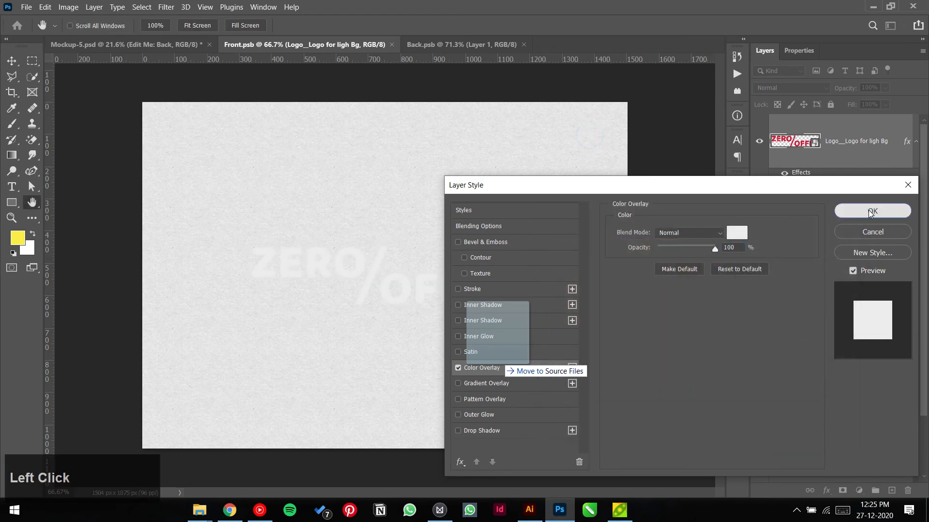
click(872, 211)
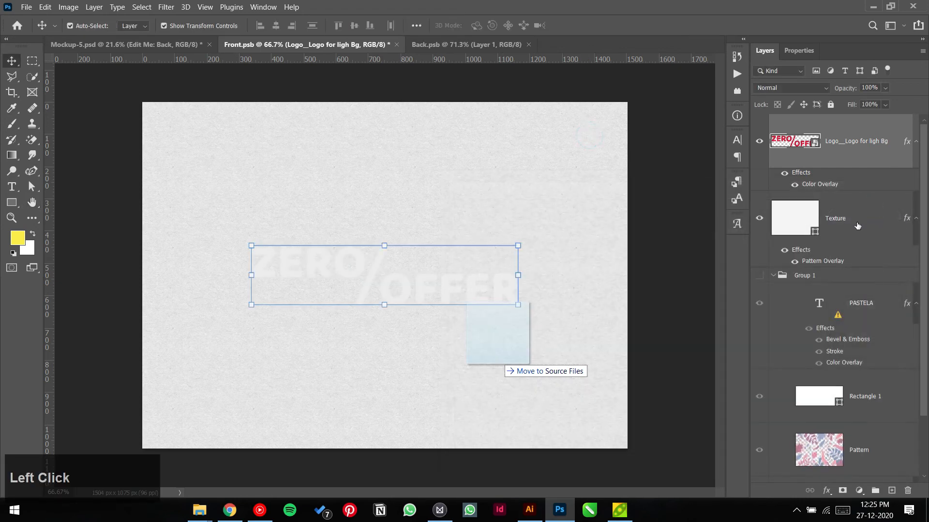
click(784, 173)
Step: Fill the Texture background with red dc1d3f sampled from the logo
double_click(797, 217)
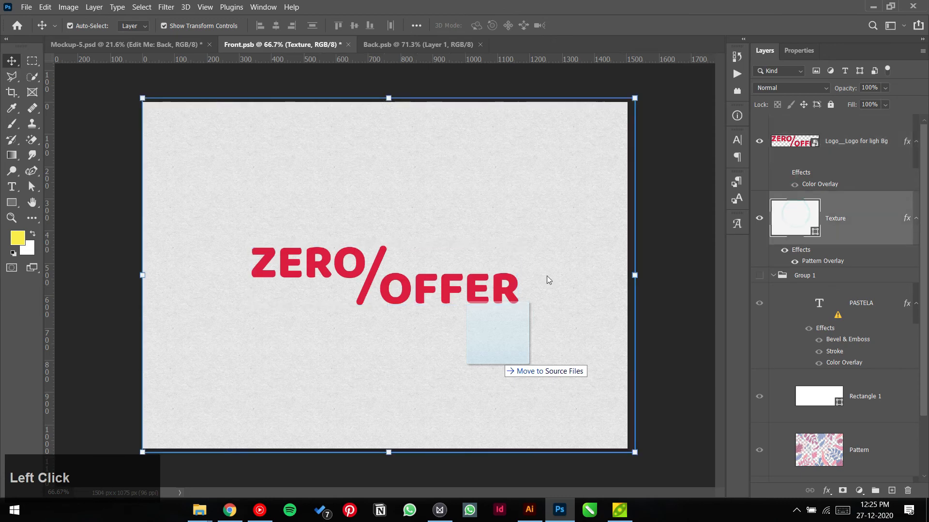
click(470, 285)
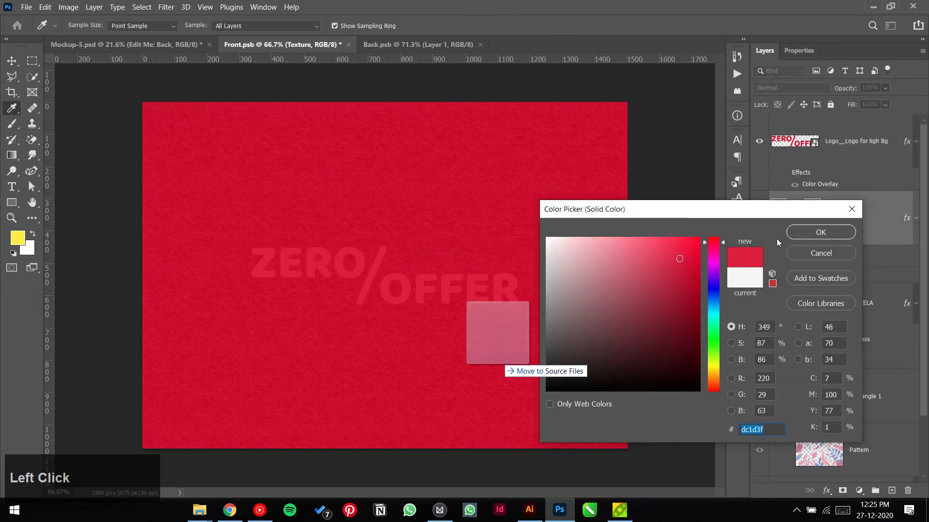
click(820, 233)
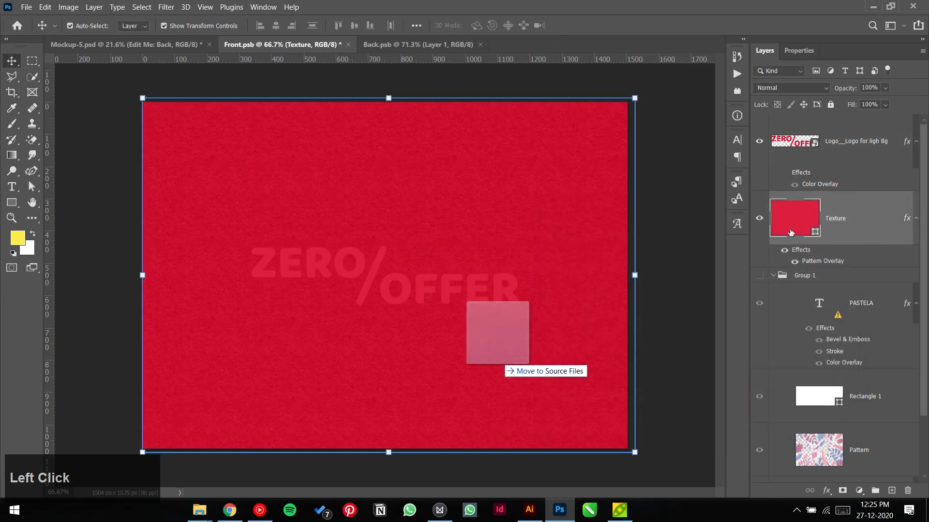
Step: Restore the logo's white Color Overlay, save Front.psb, and view the Mockup-5.psd mockup
click(784, 173)
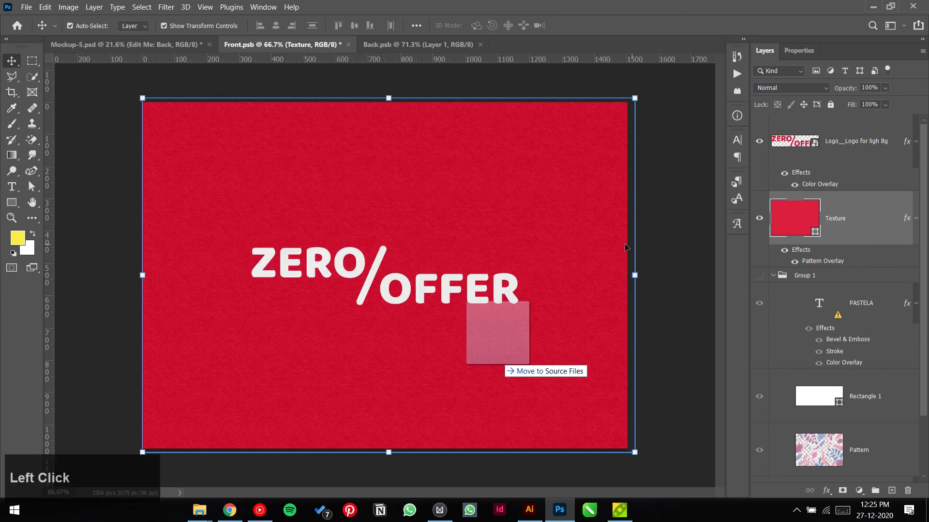
click(667, 232)
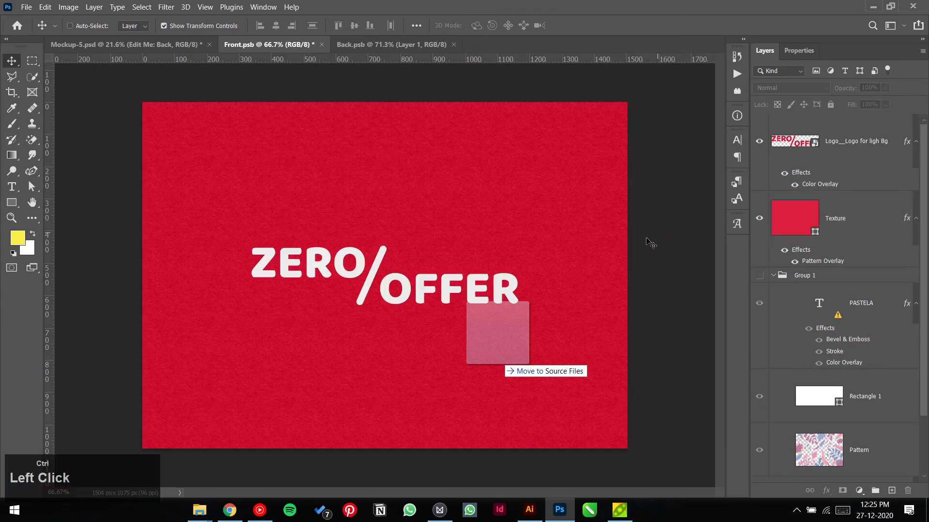
key(ctrl+s)
click(151, 45)
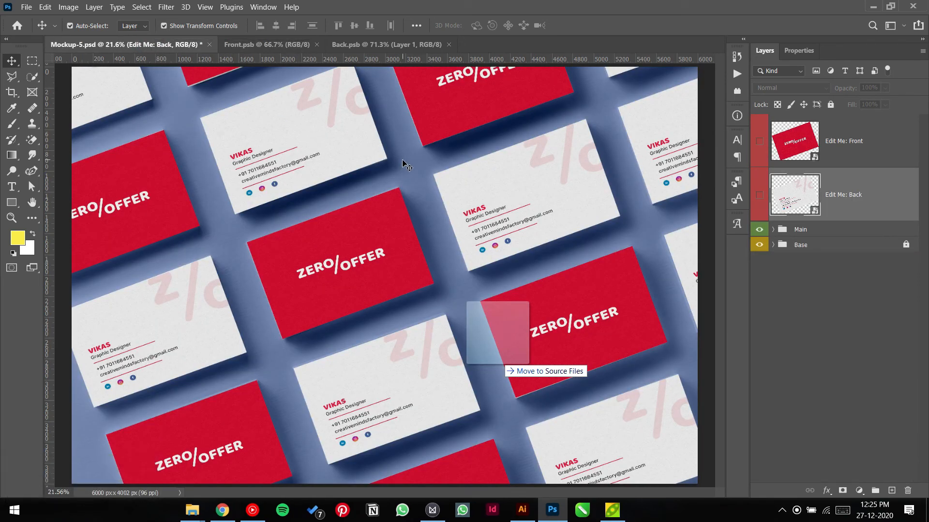
Step: Nudge the faint Z/% watermark on Back.psb up and right so it bleeds off the top, and save
click(366, 44)
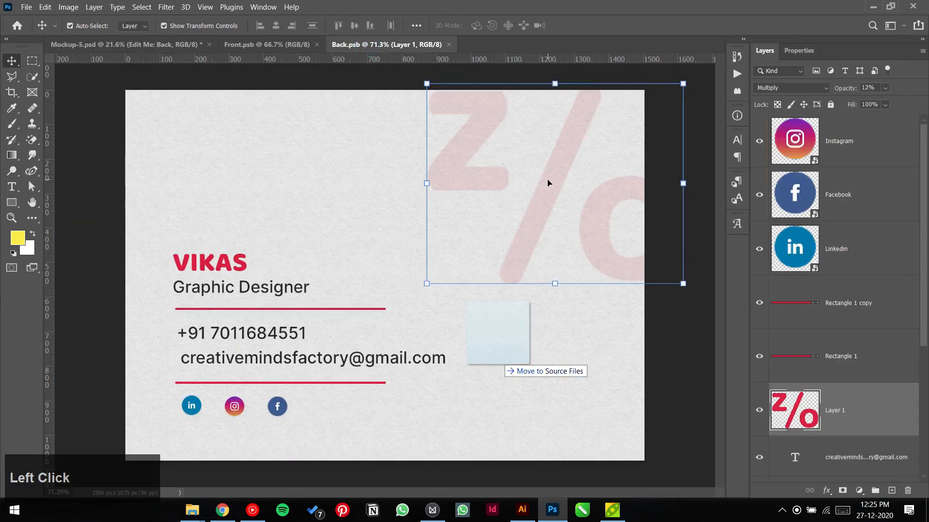
mouse_move(548, 183)
mouse_down()
mouse_move(535, 172)
mouse_move(547, 164)
mouse_move(562, 173)
mouse_up()
click(658, 315)
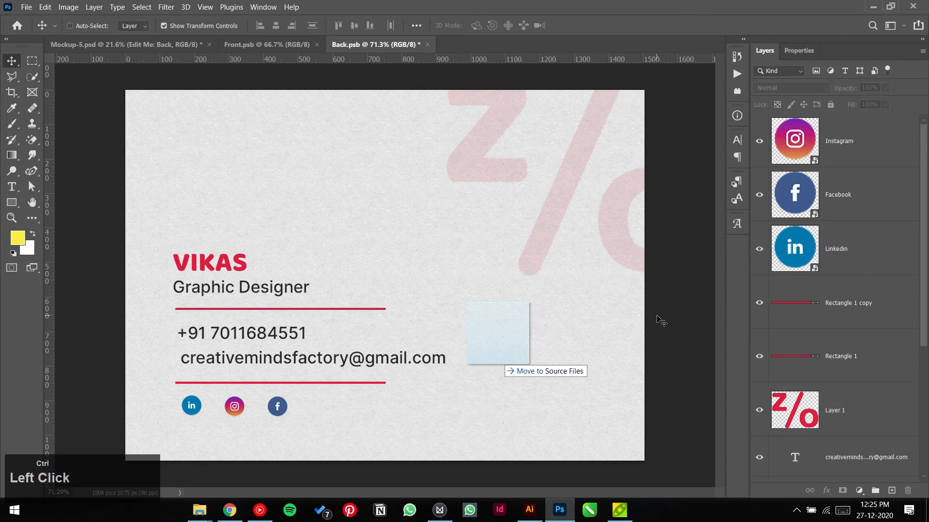
key(ctrl+s)
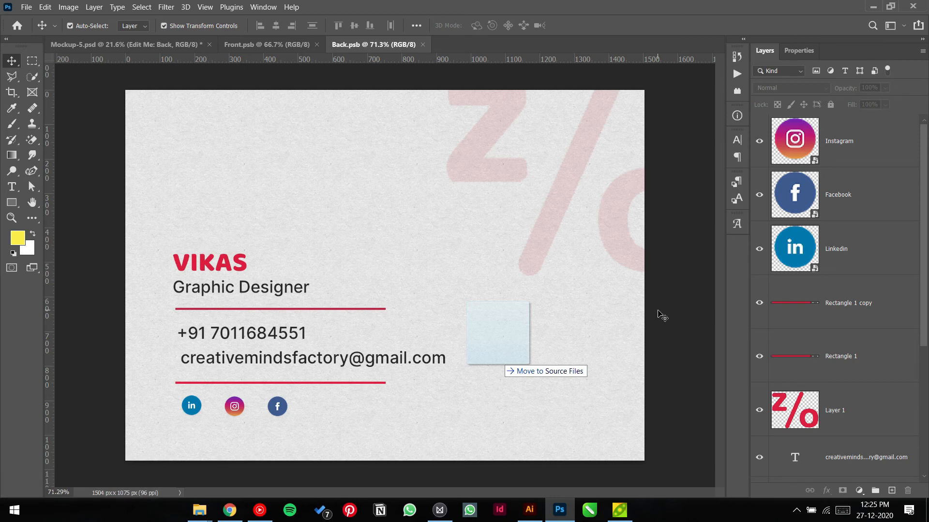
click(12, 202)
Step: Draw a tall thin red rectangle with no stroke along the card back's left edge
drag(124, 241, 143, 424)
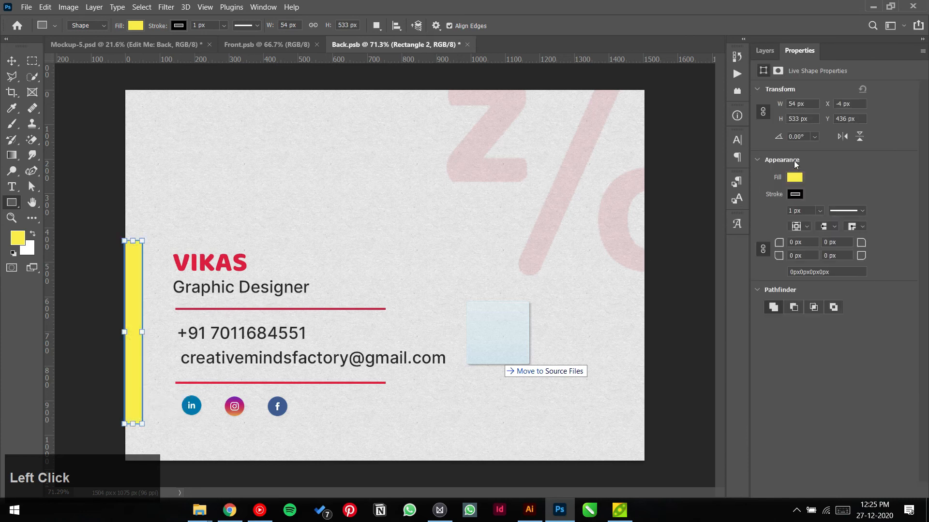
click(794, 194)
click(767, 218)
click(796, 178)
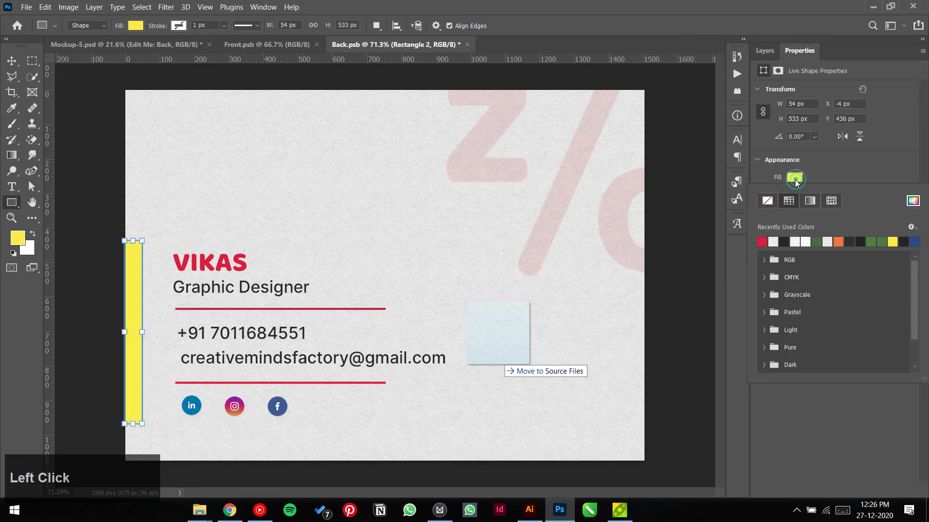
click(761, 242)
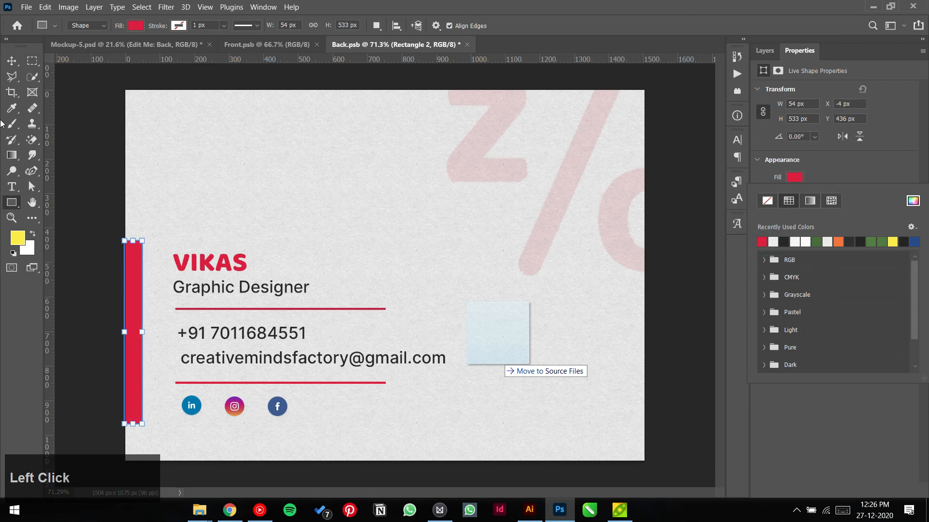
click(12, 61)
click(104, 124)
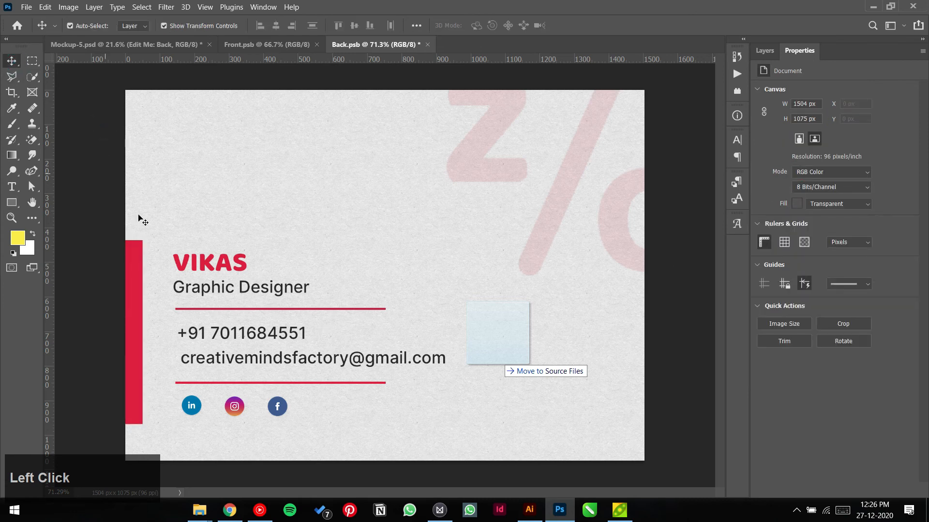
drag(136, 308, 143, 340)
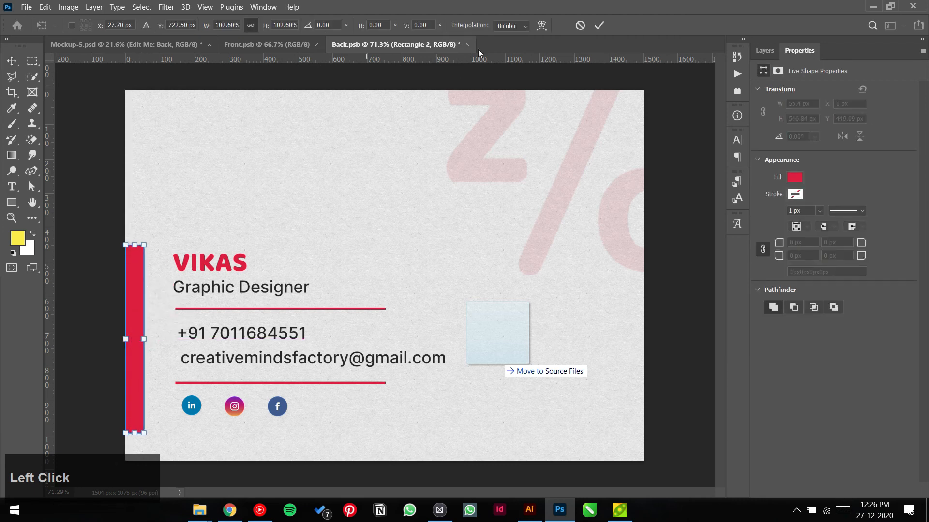
click(599, 26)
Step: Add two horizontal guides, fit the red bar between them at 55 × 523 px, and save Back.psb
drag(518, 59, 494, 254)
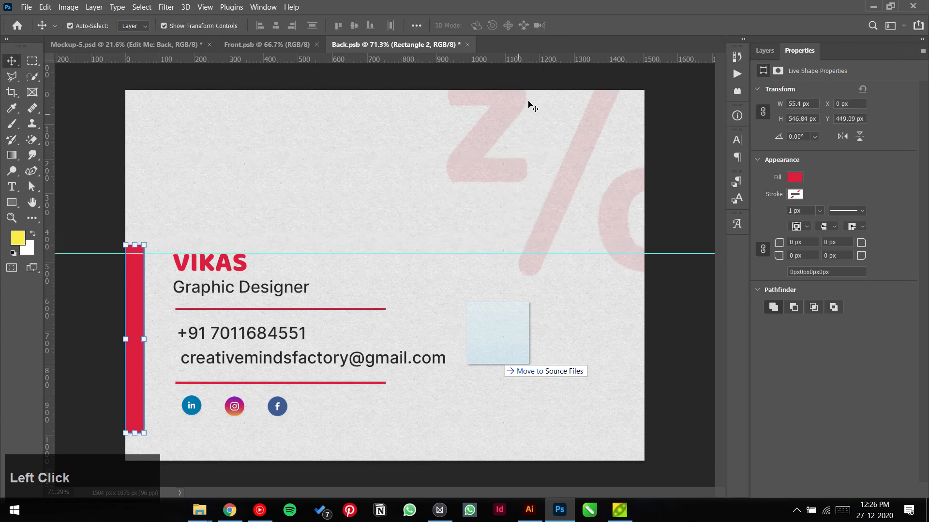
drag(556, 56, 520, 417)
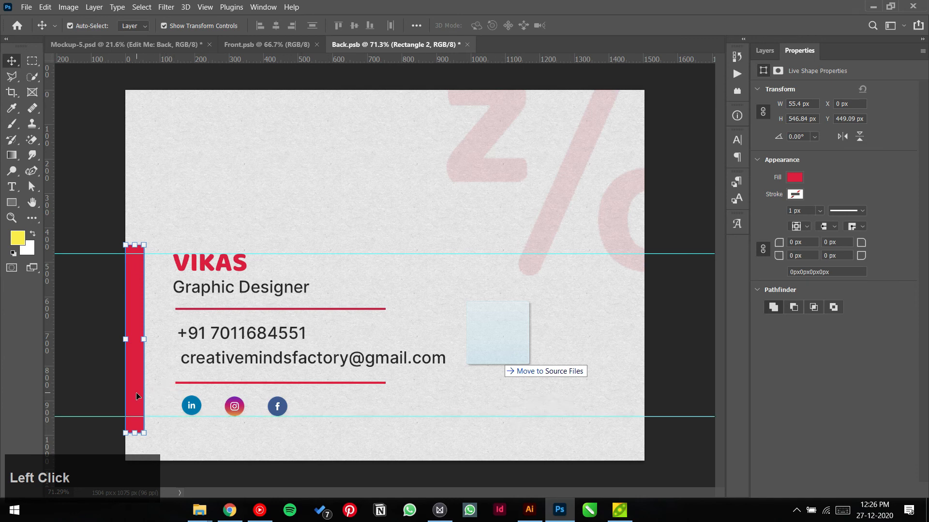
drag(137, 397, 138, 400)
drag(135, 434, 137, 423)
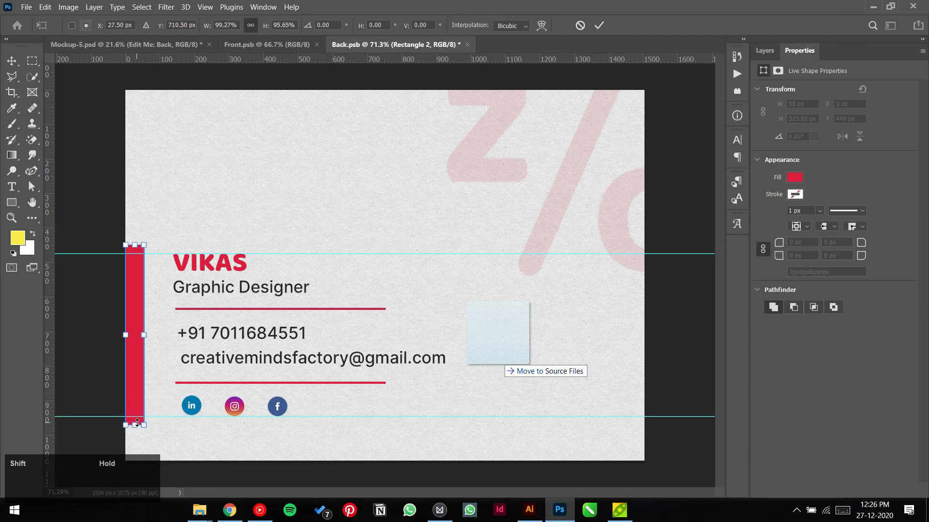
click(599, 26)
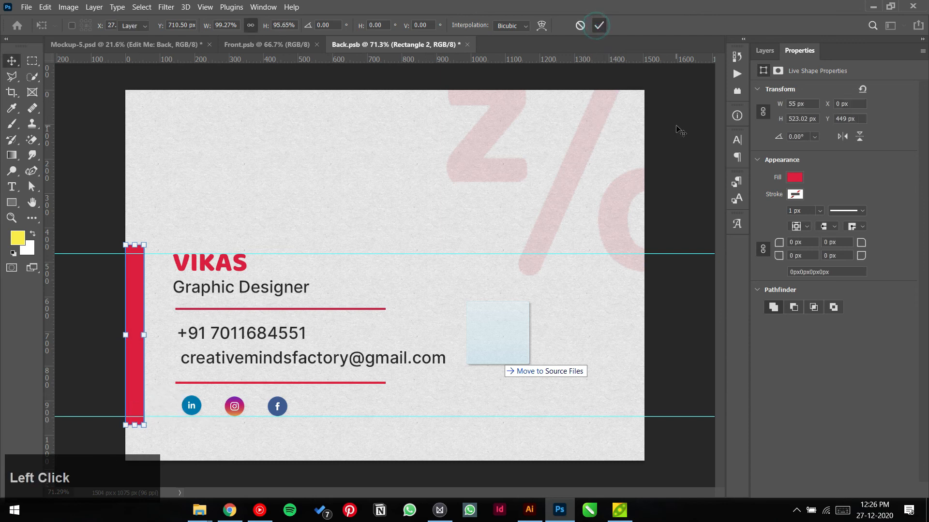
key(ctrl+s)
click(170, 48)
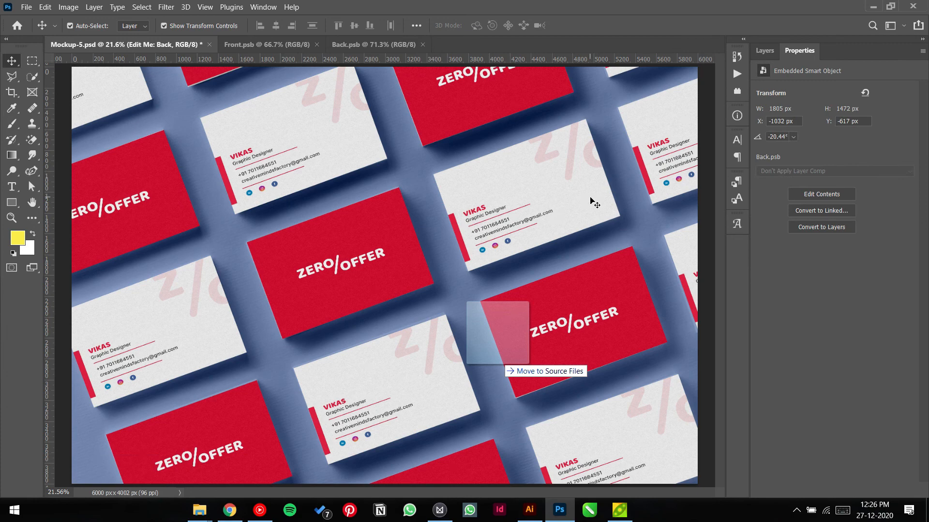
Step: Move the red bar and name-contact block on Back.psb up about 91 px, save, and return to the mockup
click(374, 45)
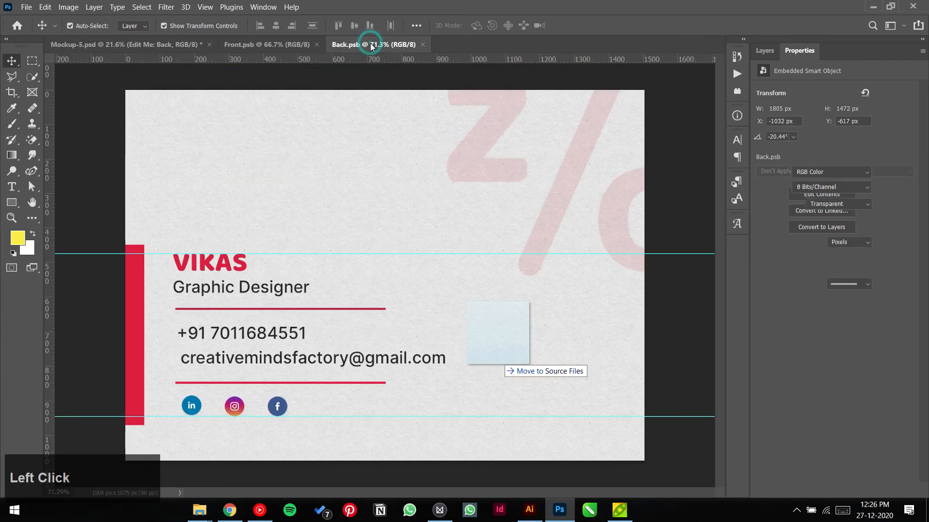
drag(137, 238, 308, 440)
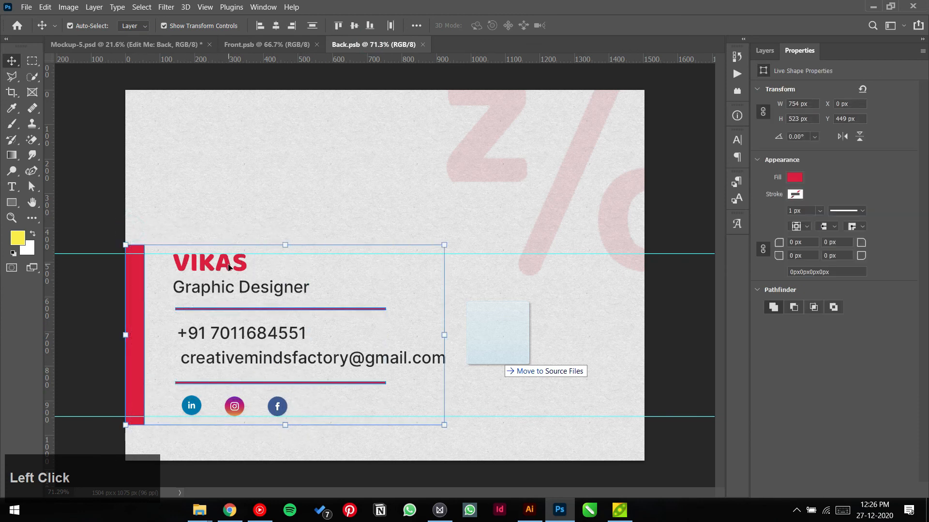
drag(230, 266, 230, 237)
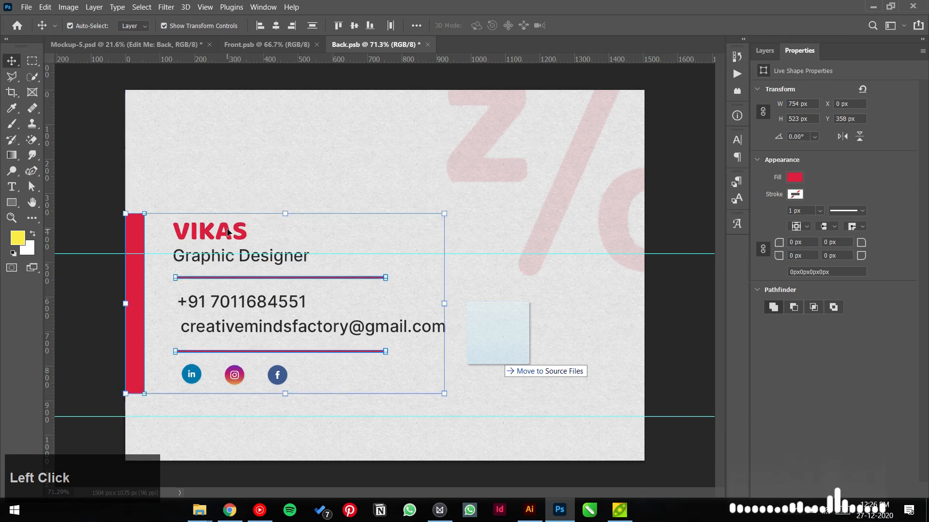
key(ctrl+s)
click(134, 38)
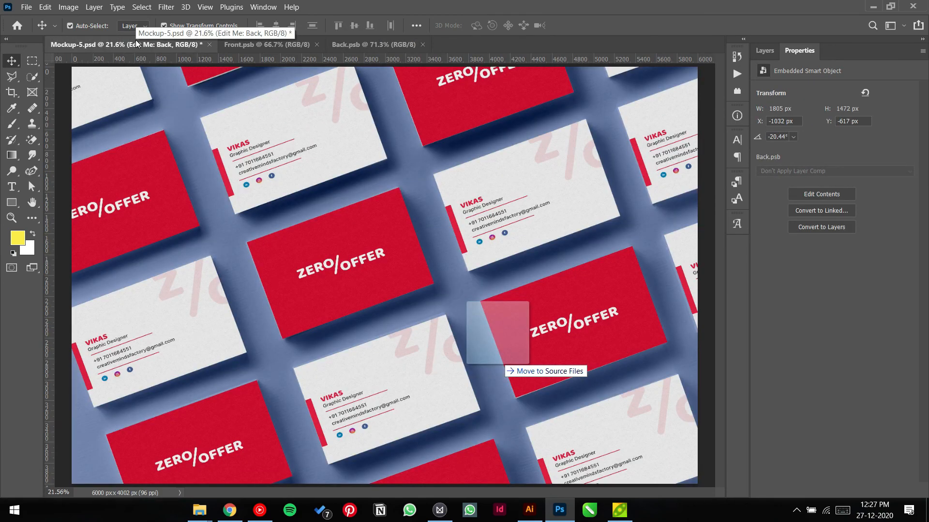
Step: Create a Visiting Card folder inside Zero Offer Branding and save the mockup there as VC mockup.psd
key(ctrl+shift+s)
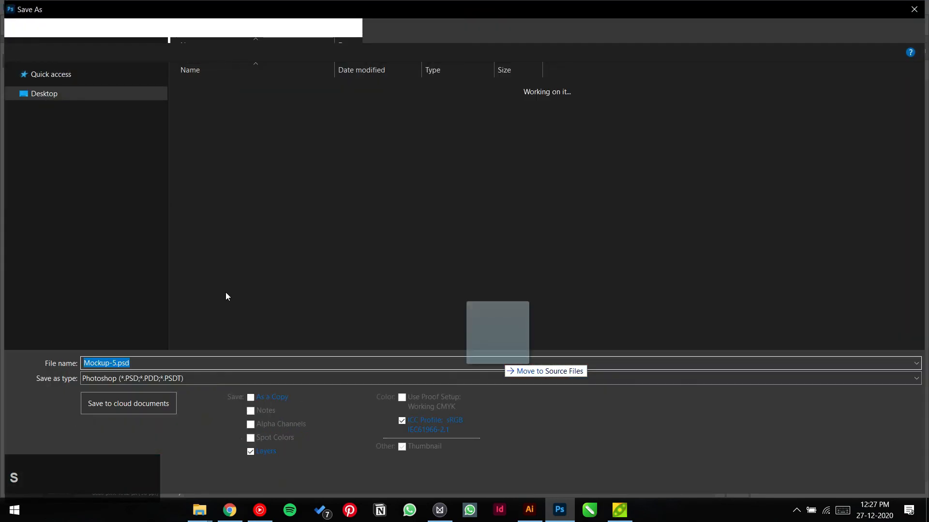
click(89, 164)
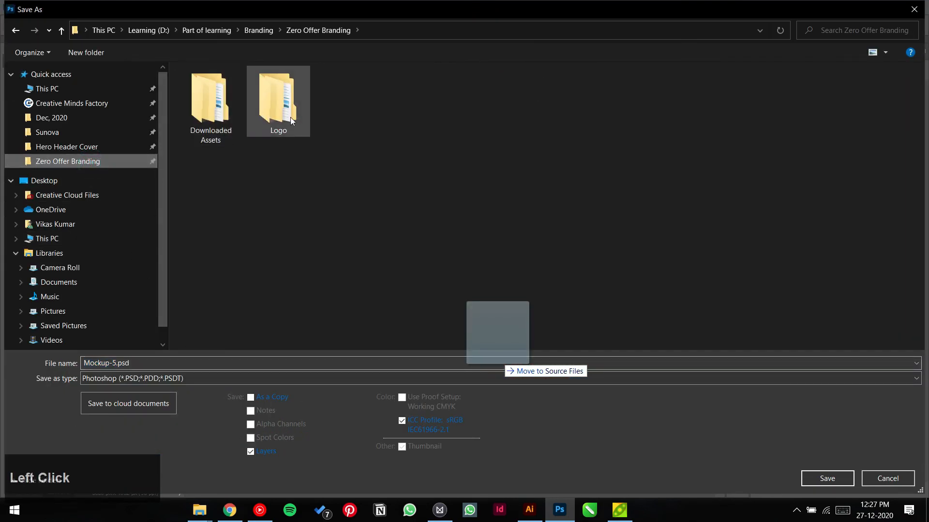
click(385, 118)
click(86, 52)
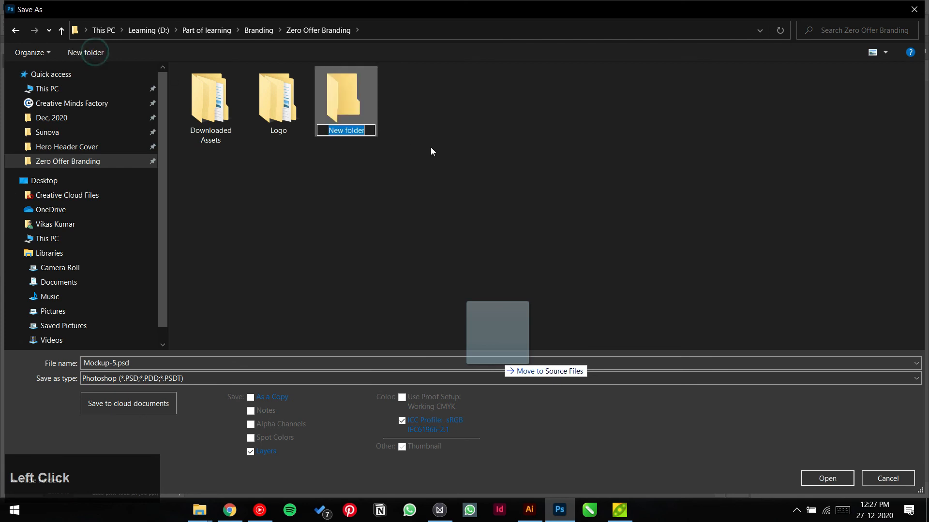
text(Visitin)
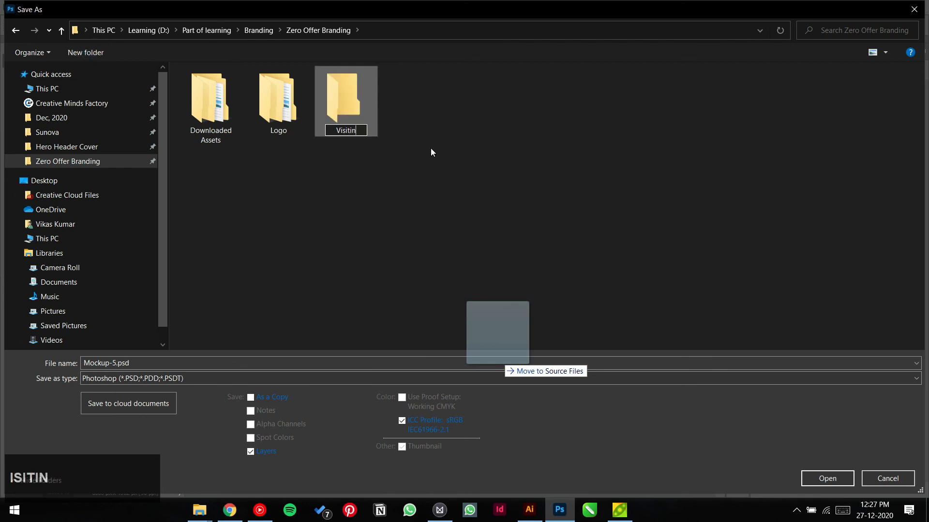
text(g Card)
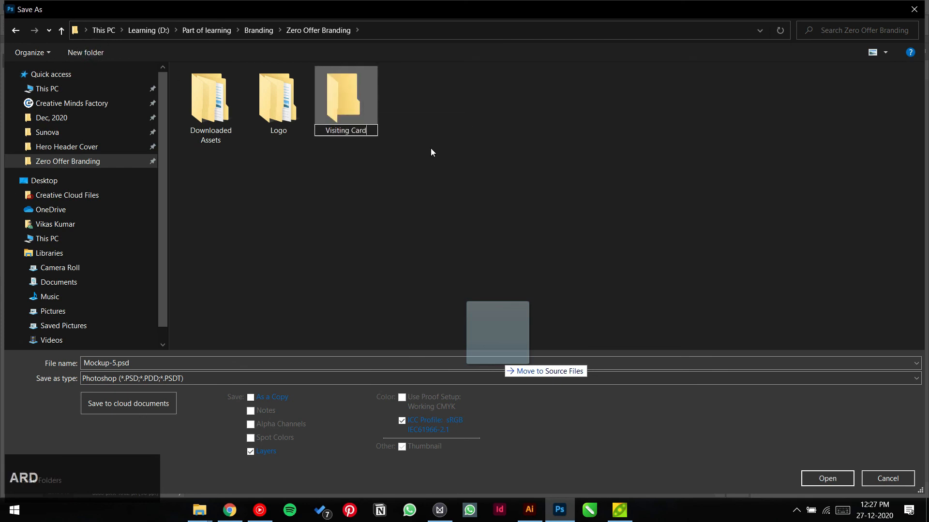
key(Return)
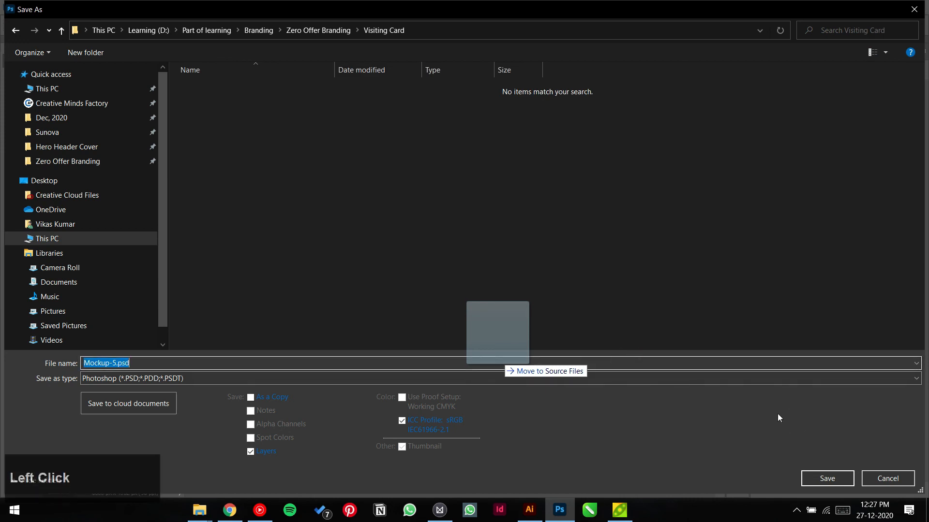
text(VC mock)
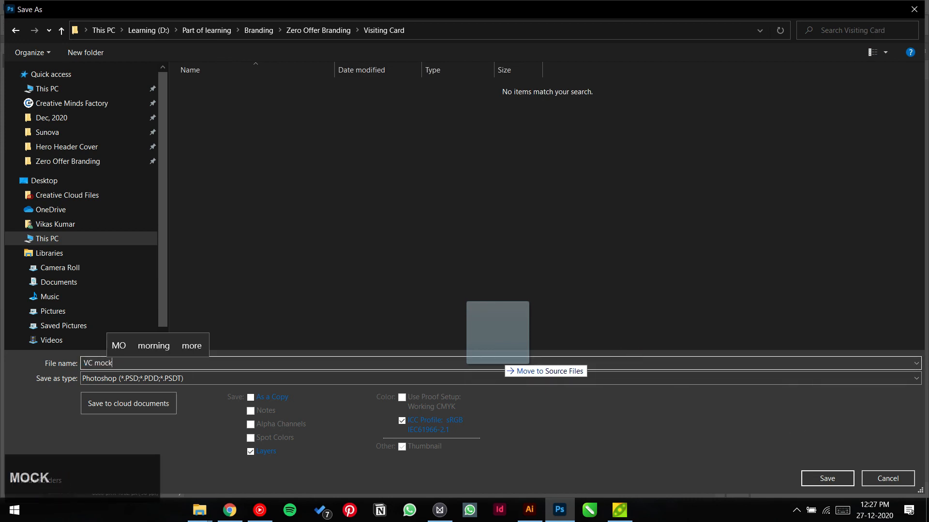
text(up)
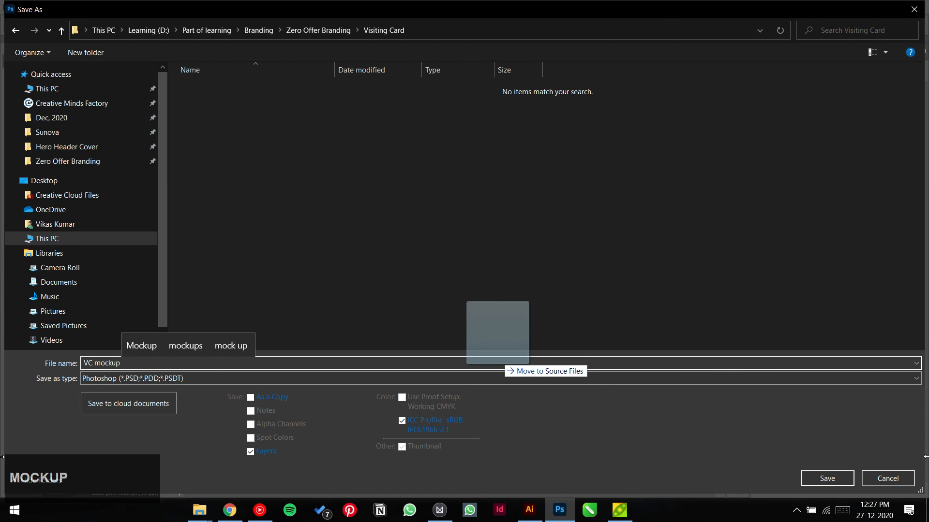
click(842, 484)
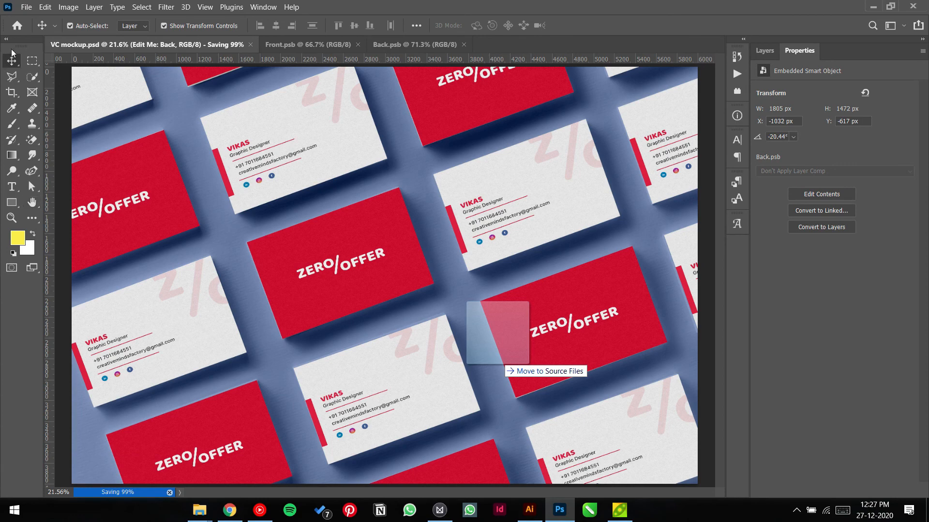
Step: Save a copy of the mockup as VC mockup.jpg in JPEG format
click(27, 7)
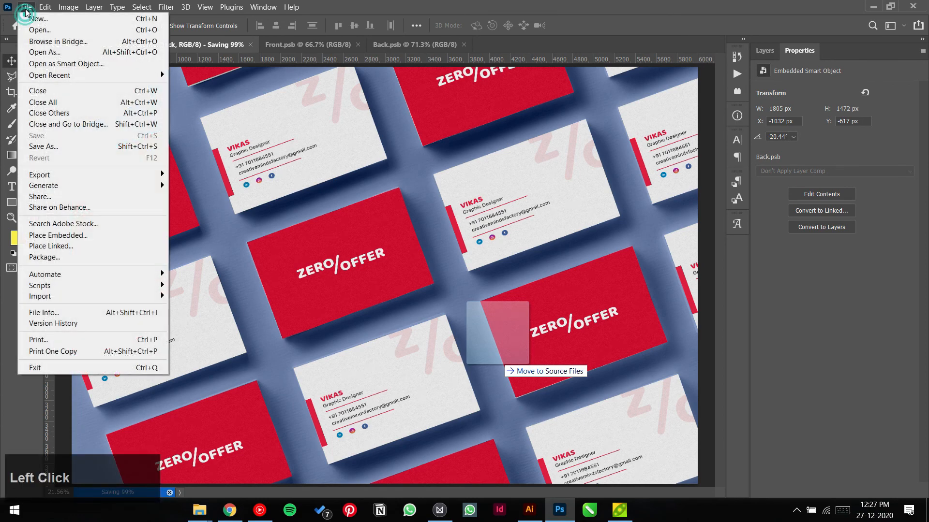
click(29, 6)
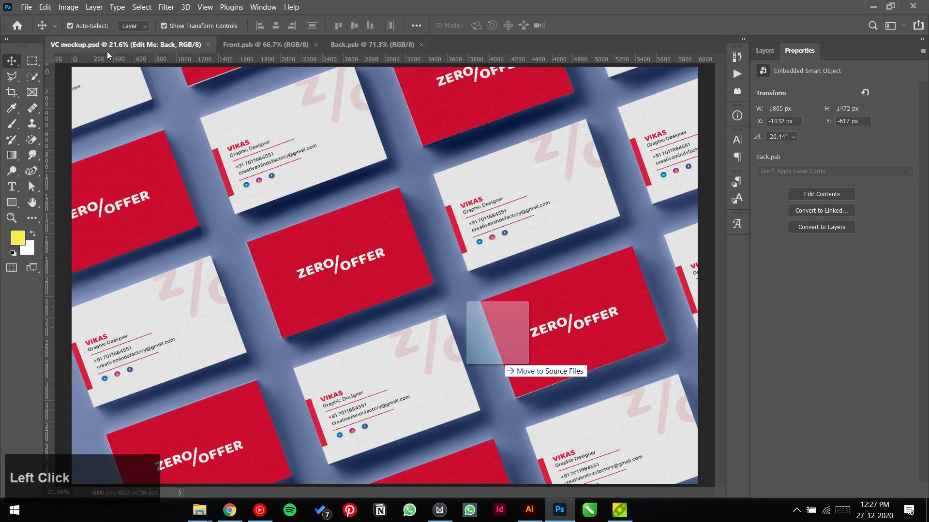
key(ctrl+shift+s)
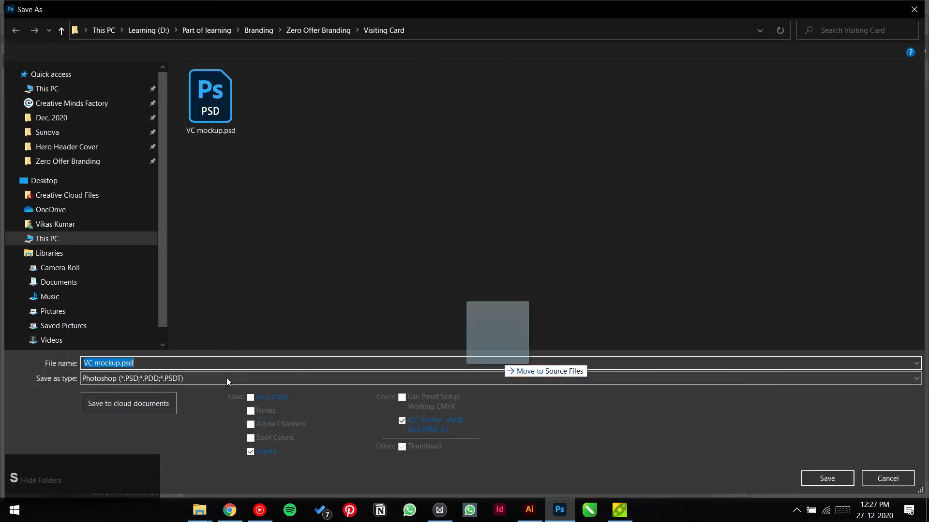
click(227, 378)
key(j)
key(Return)
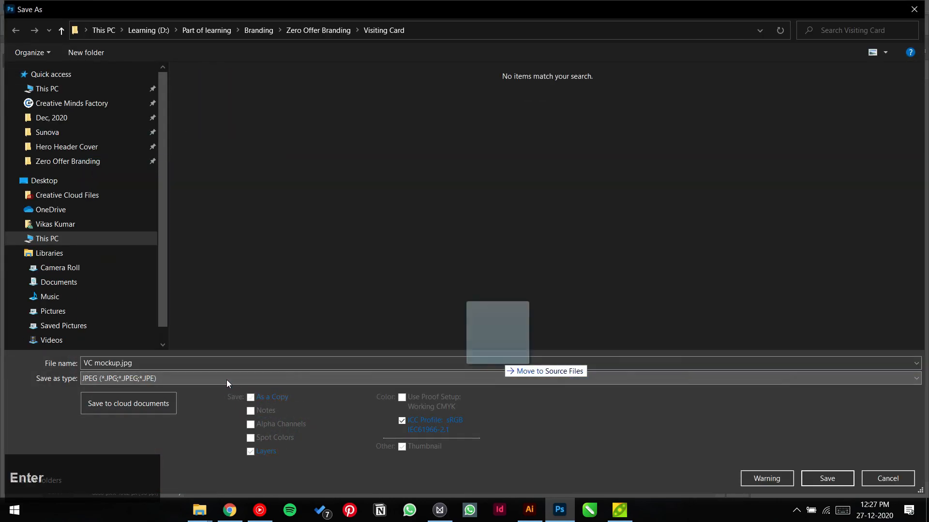
click(283, 196)
click(825, 480)
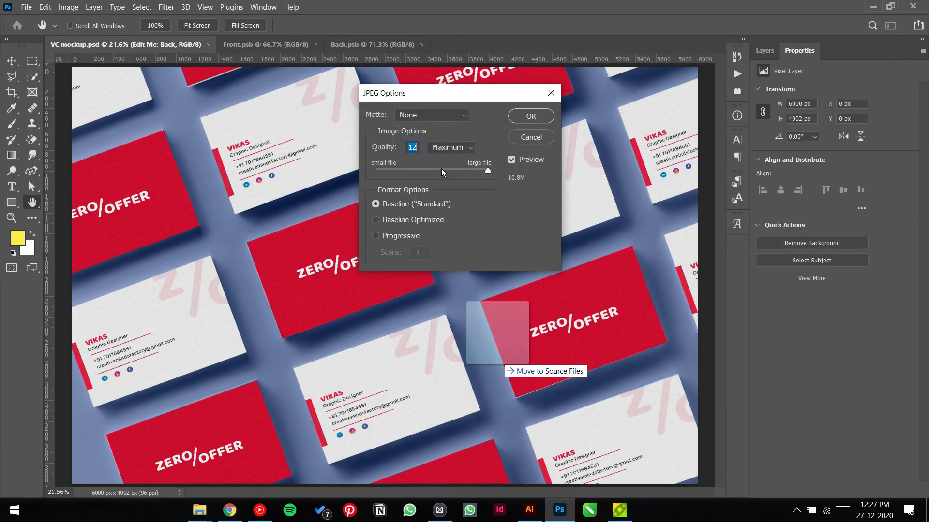
Step: Lower the JPEG quality to 3 (Low) and accept the export settings
click(414, 170)
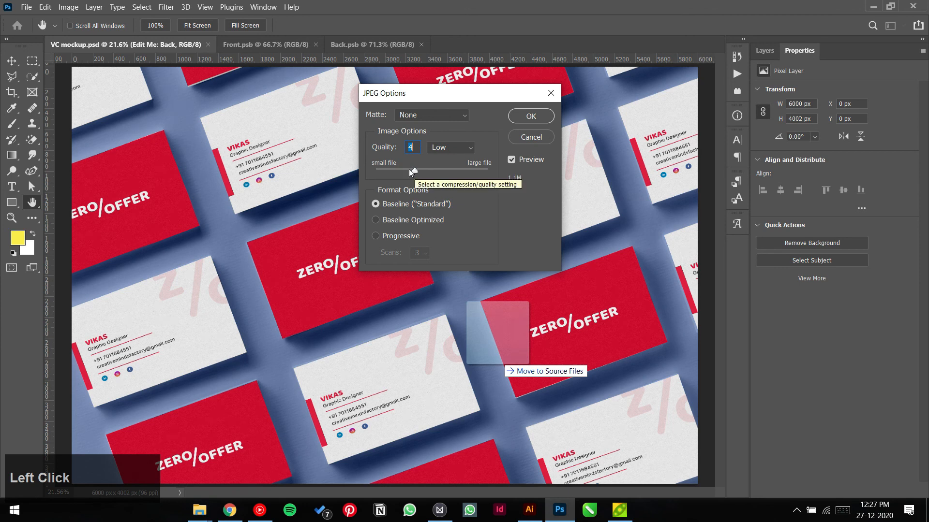
click(401, 170)
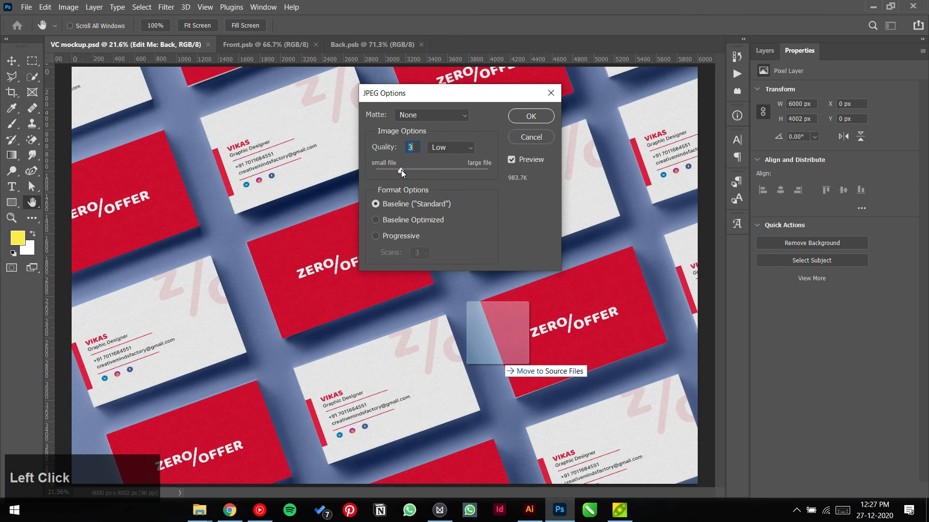
click(547, 120)
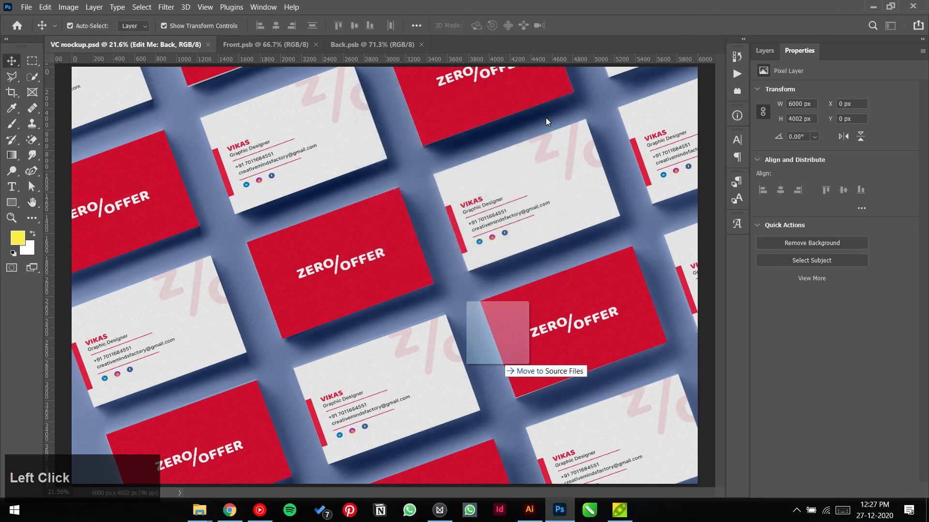
click(199, 510)
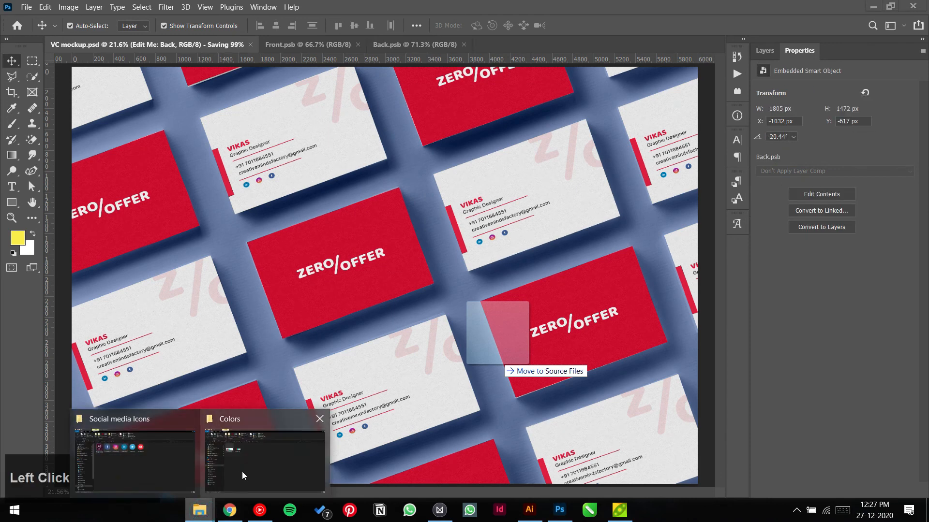
Step: Open Zero Offer Branding > Visiting Card in File Explorer and preview VC mockup.jpg
click(153, 451)
click(63, 206)
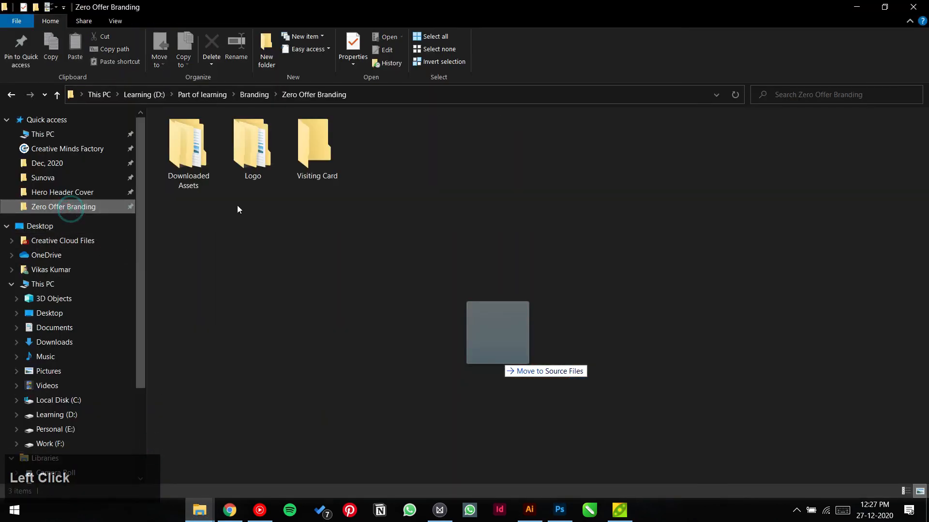
click(317, 160)
double_click(316, 160)
double_click(187, 150)
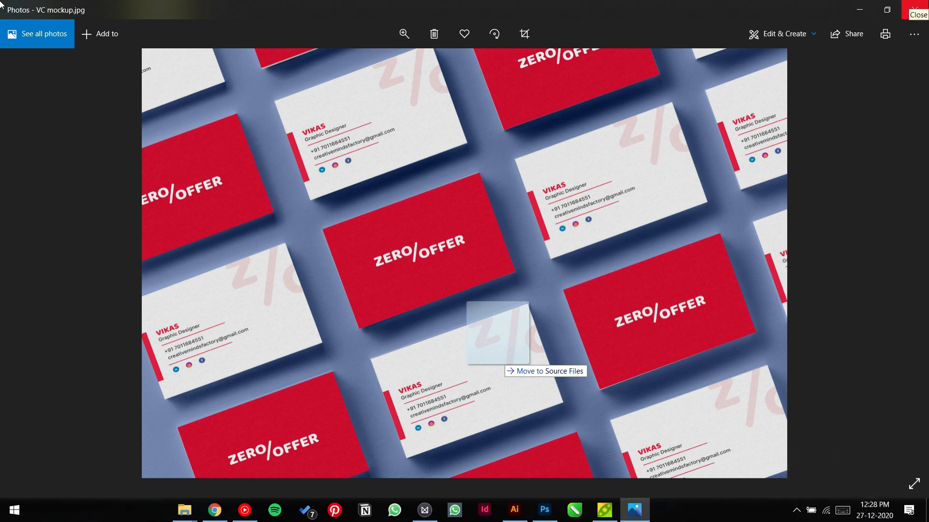
click(915, 9)
Step: Refresh the Visiting Card folder and go back up to Zero Offer Branding
right_click(641, 182)
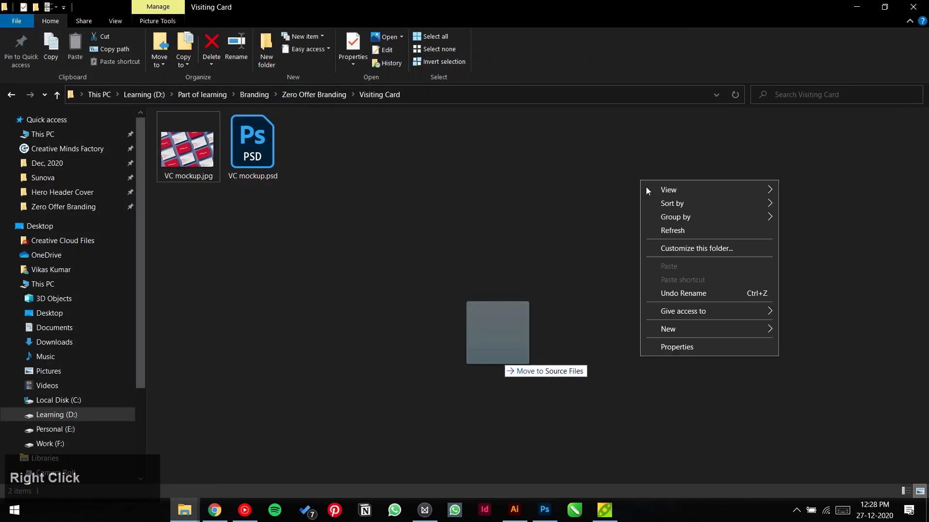
click(669, 233)
click(309, 95)
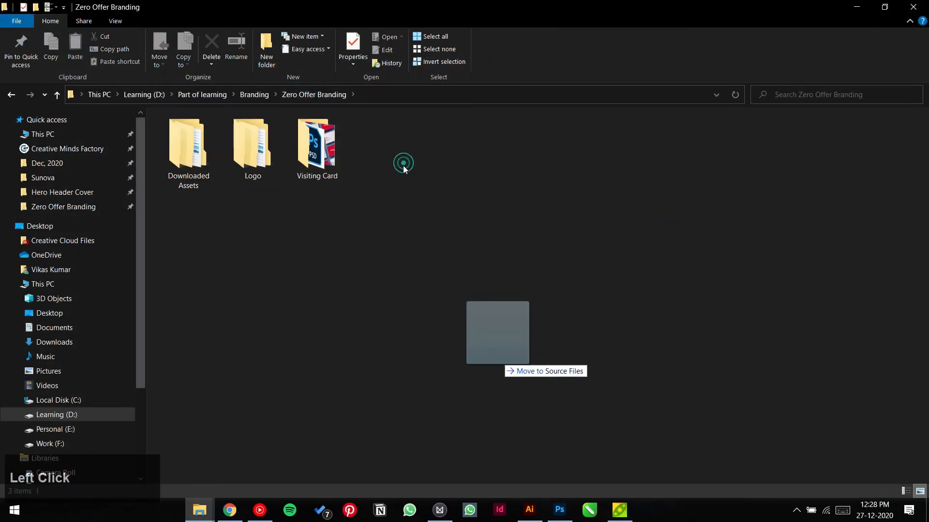